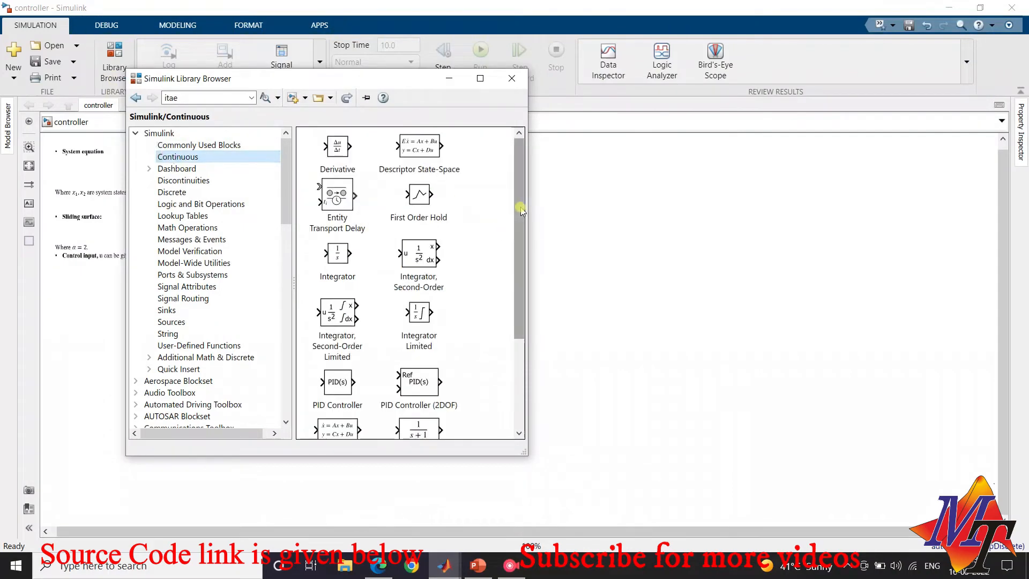
# Add an Integrator block from the Continuous library to the blank area beside the equations
pyautogui.moveTo(520, 207); pyautogui.dragTo(496, 340)
pyautogui.scroll(2, 365, 220)
pyautogui.moveTo(337, 182)
pyautogui.mouseDown()
pyautogui.moveTo(636, 276)
pyautogui.moveTo(588, 274)
pyautogui.mouseUp()
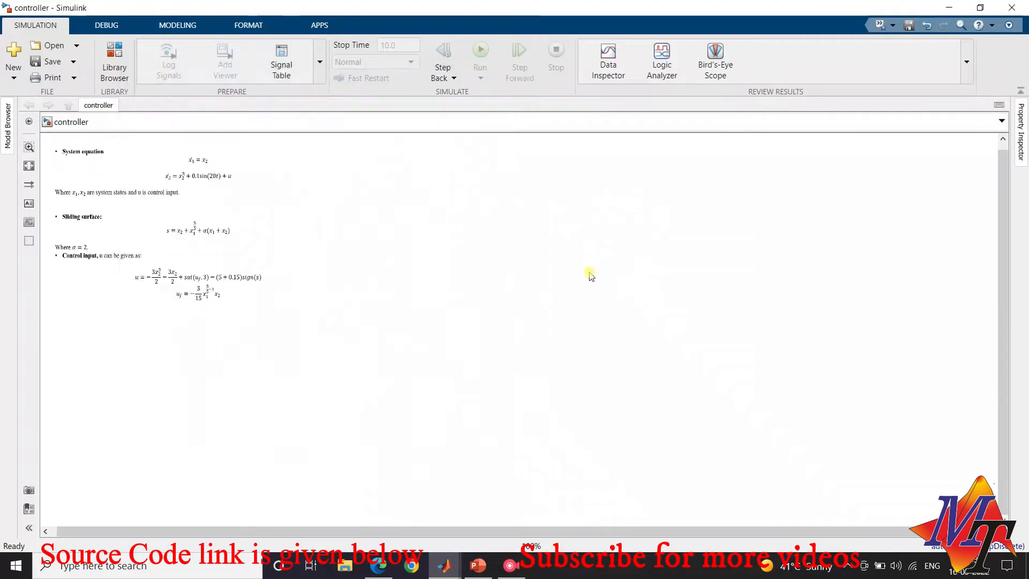
pyautogui.moveTo(443, 566)
pyautogui.click(593, 484)
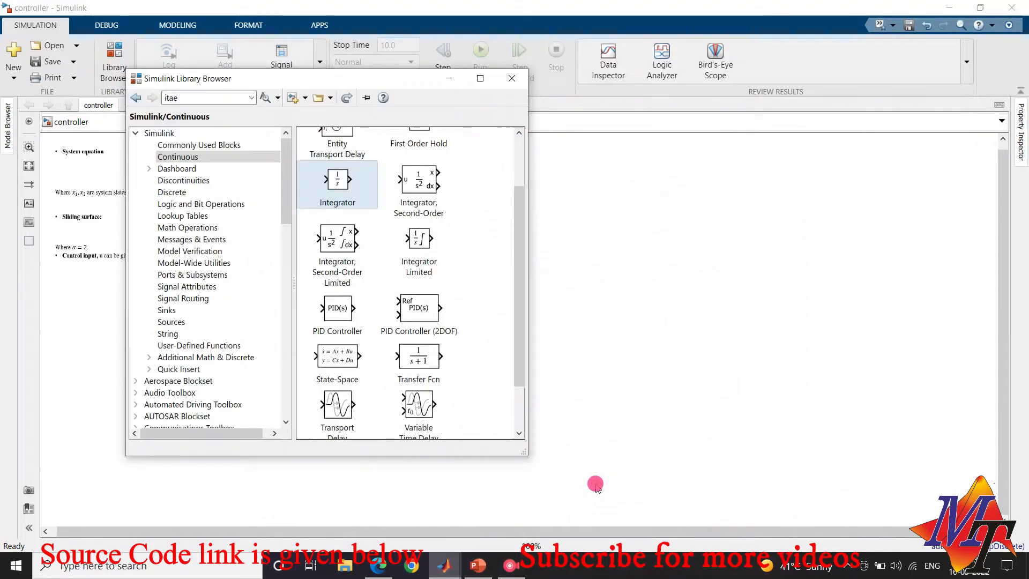
pyautogui.moveTo(338, 185); pyautogui.dragTo(596, 207)
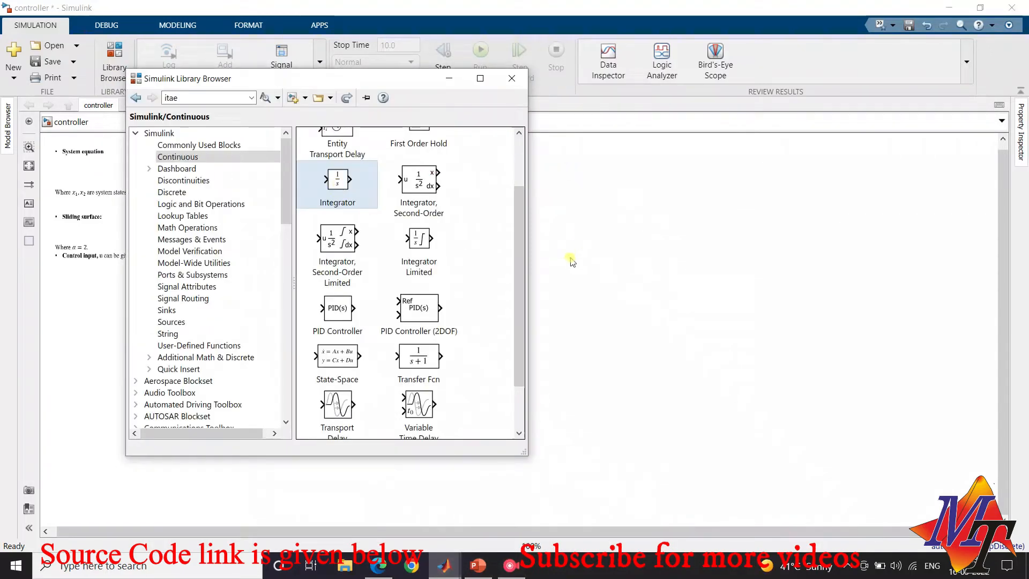
pyautogui.click(572, 260)
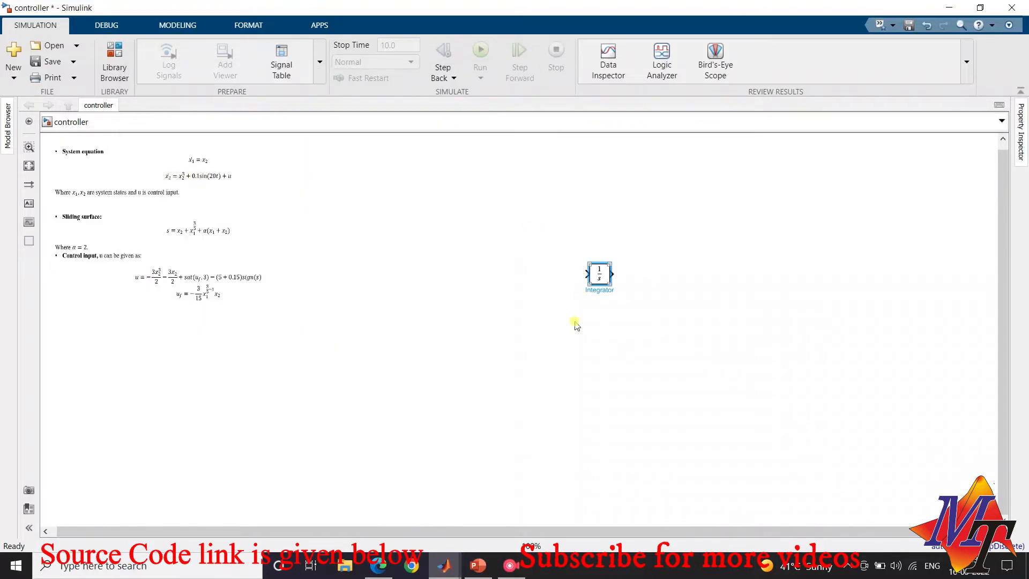
# Add a second Integrator block from the Continuous library to the model
pyautogui.moveTo(445, 565)
pyautogui.click(613, 500)
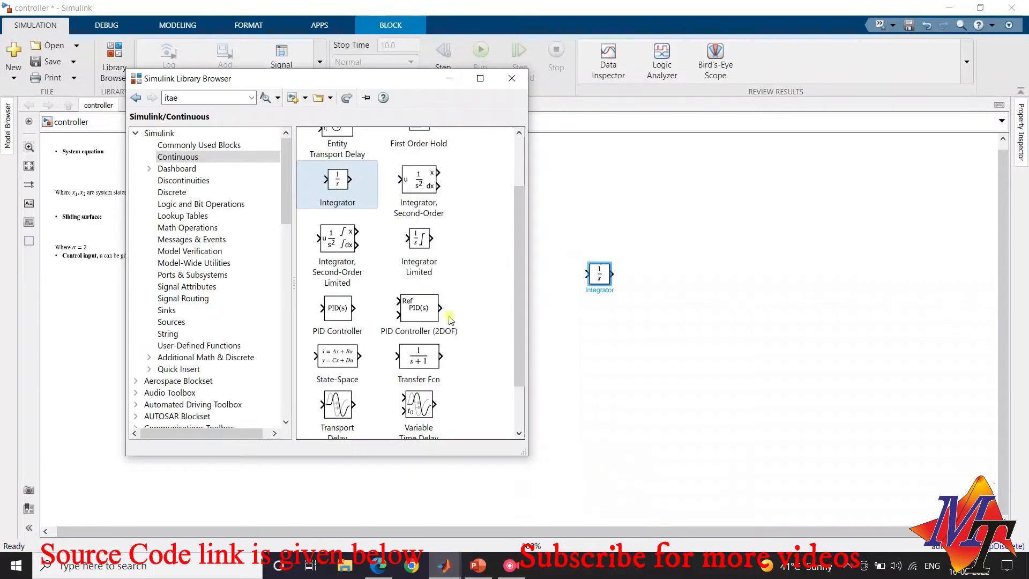
pyautogui.moveTo(343, 175); pyautogui.dragTo(549, 253)
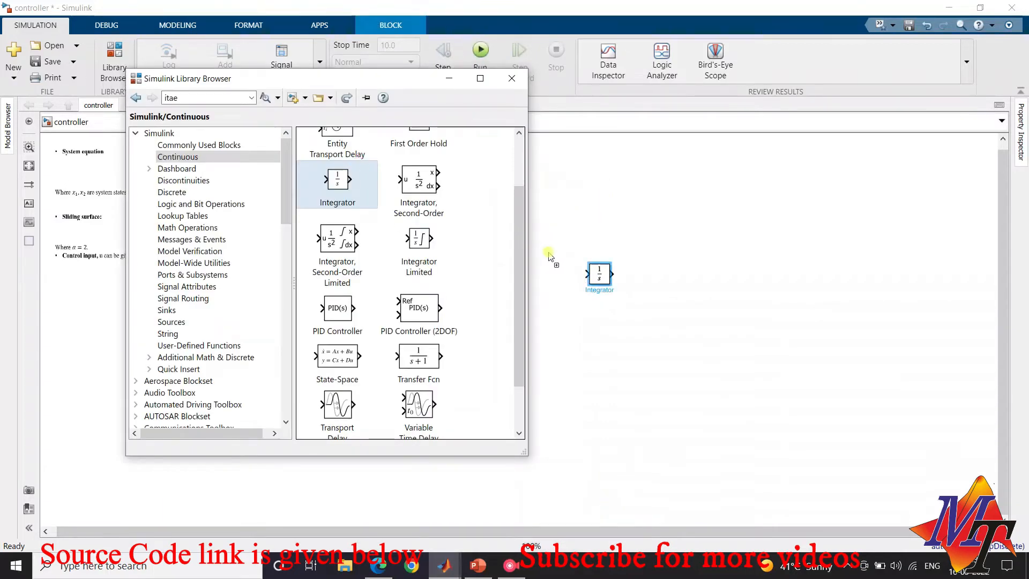
pyautogui.click(561, 328)
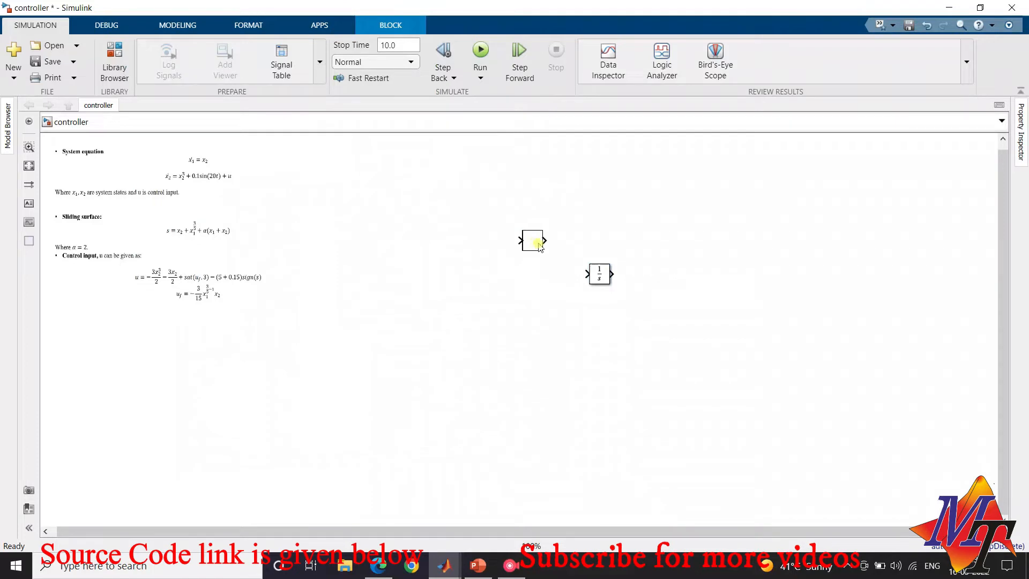
# Position the second Integrator to the left of the first and connect its output to the first Integrator's input
pyautogui.moveTo(535, 241); pyautogui.dragTo(542, 274)
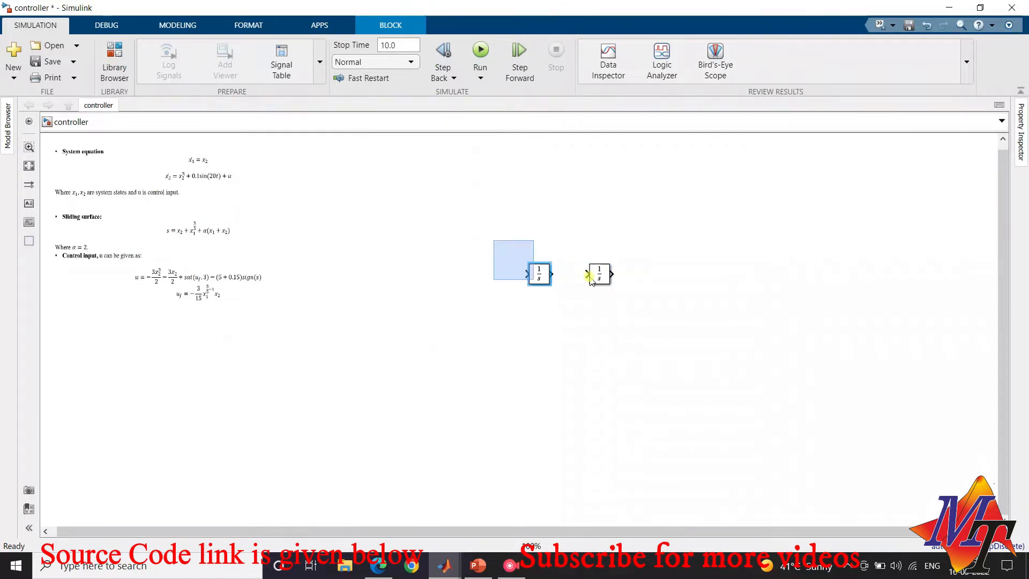
pyautogui.moveTo(553, 274); pyautogui.dragTo(589, 277)
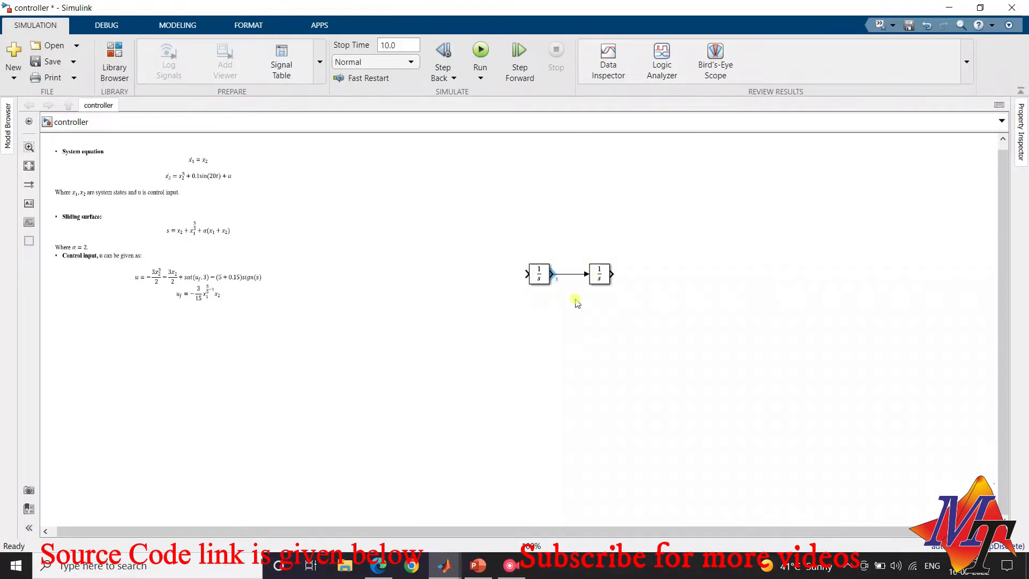
pyautogui.click(538, 278)
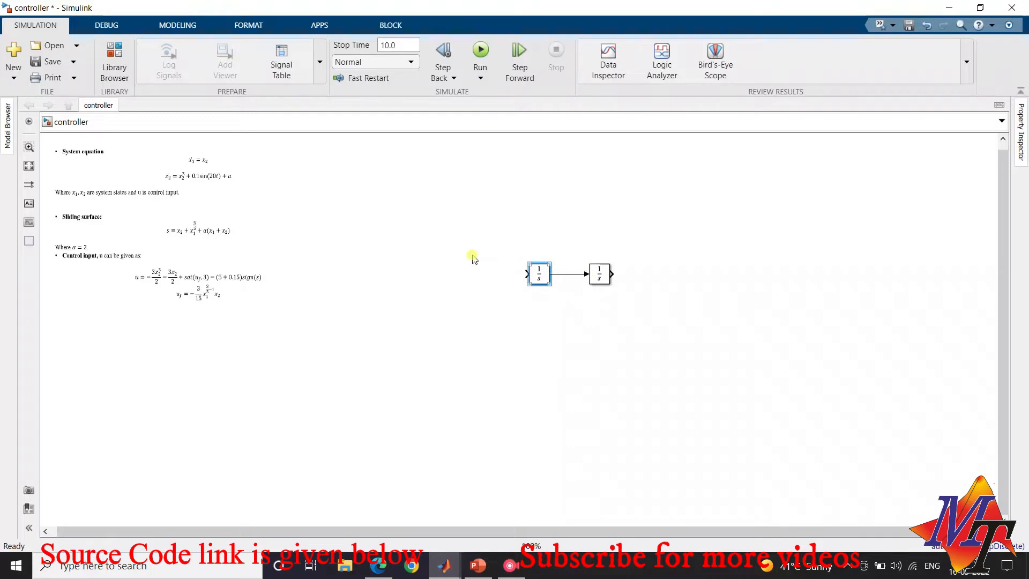
pyautogui.moveTo(473, 256); pyautogui.dragTo(483, 255)
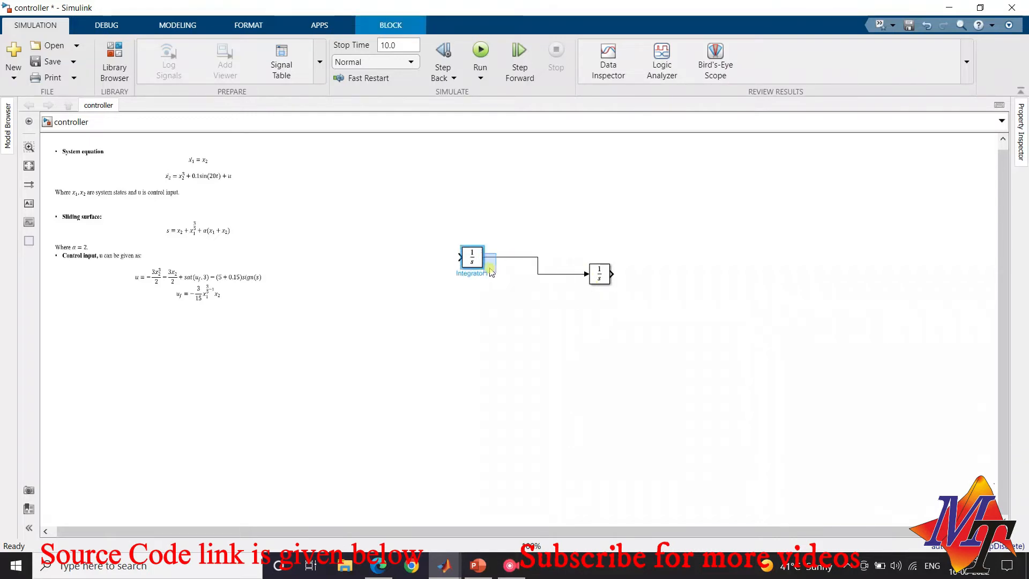
pyautogui.click(490, 263)
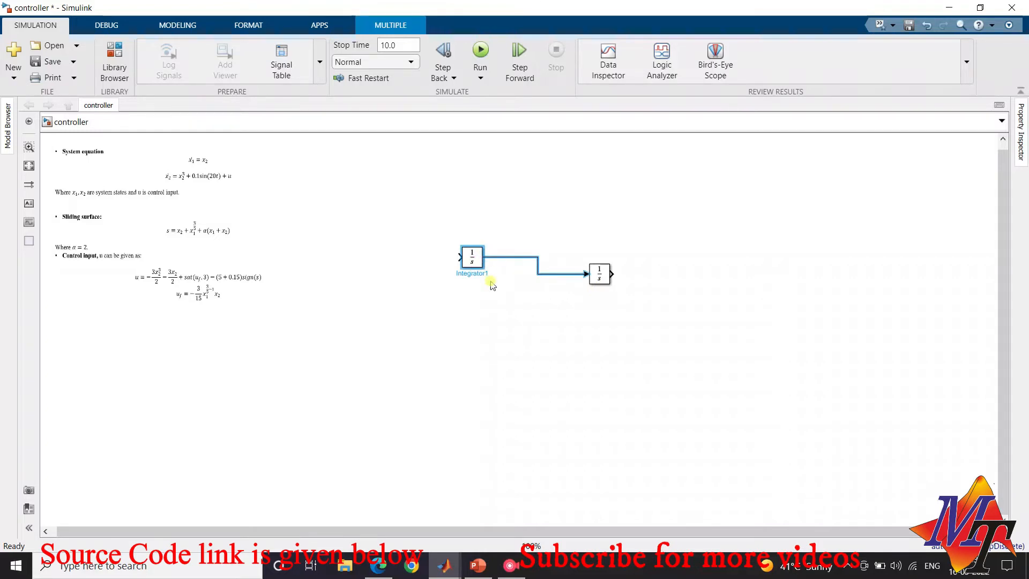
# Add a Sum block from the Math Operations library to the model
pyautogui.click(115, 78)
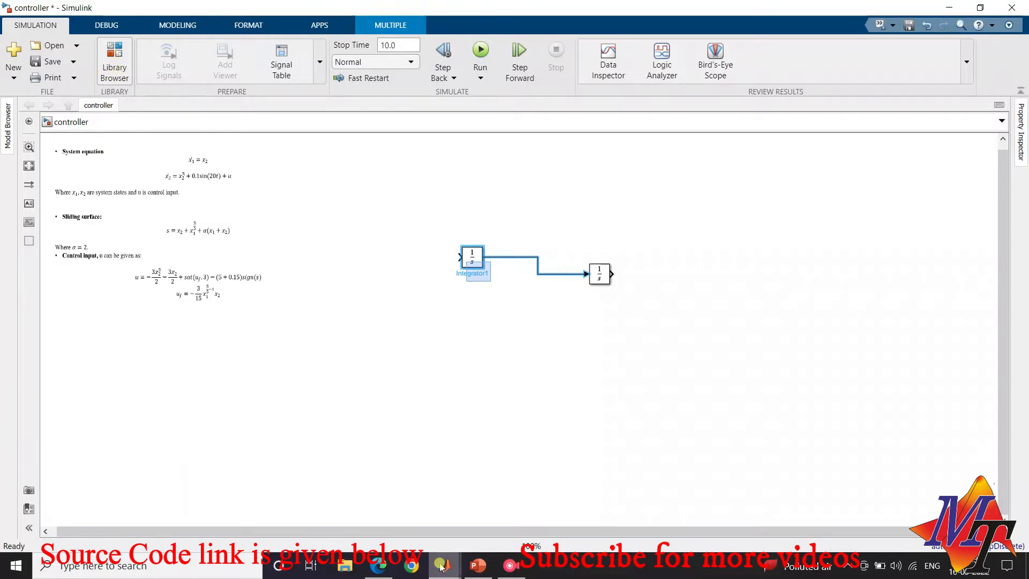
pyautogui.moveTo(442, 566)
pyautogui.click(608, 496)
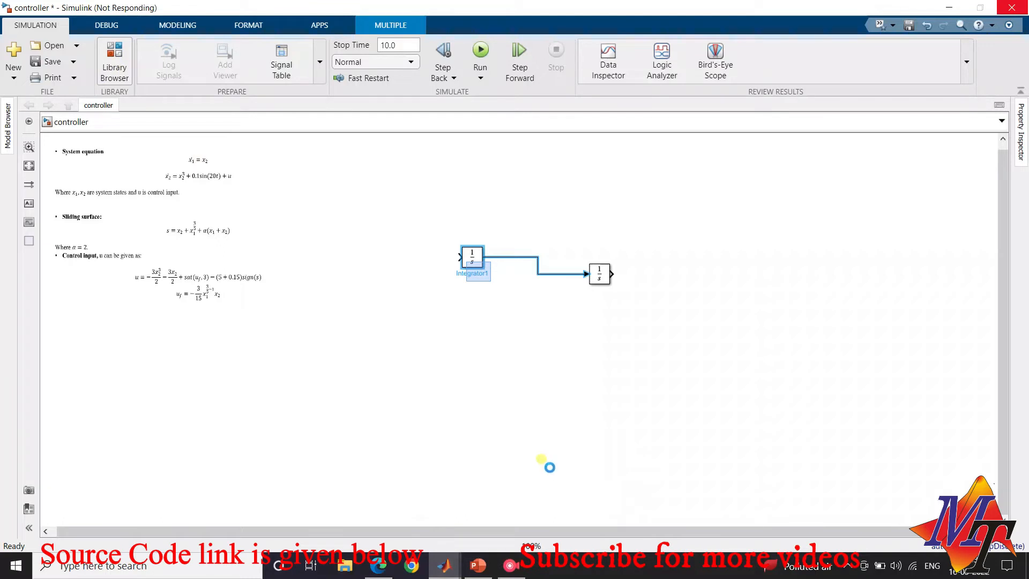
pyautogui.click(594, 498)
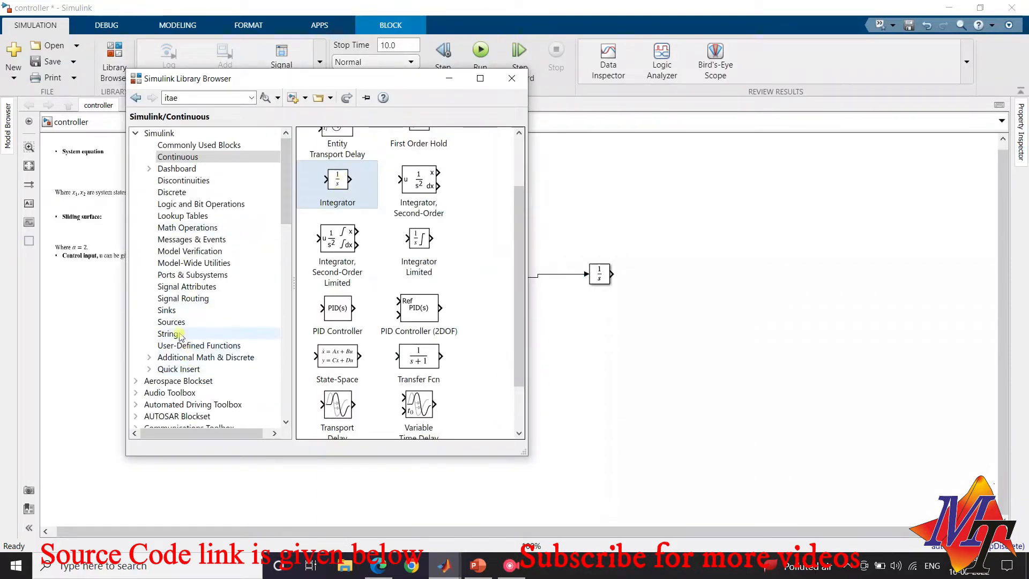
pyautogui.click(183, 229)
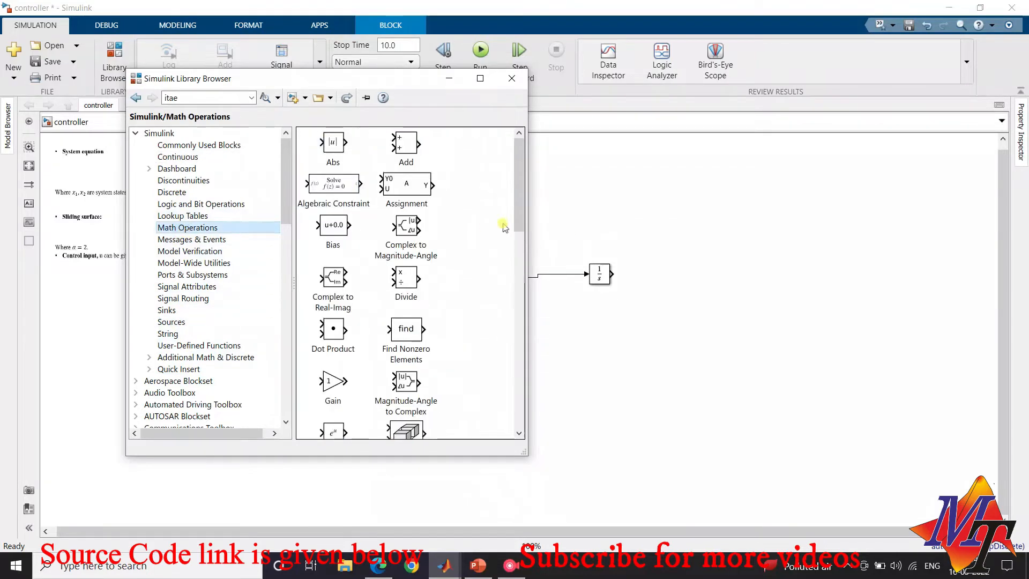
pyautogui.scroll(-10, 501, 225)
pyautogui.click(401, 241)
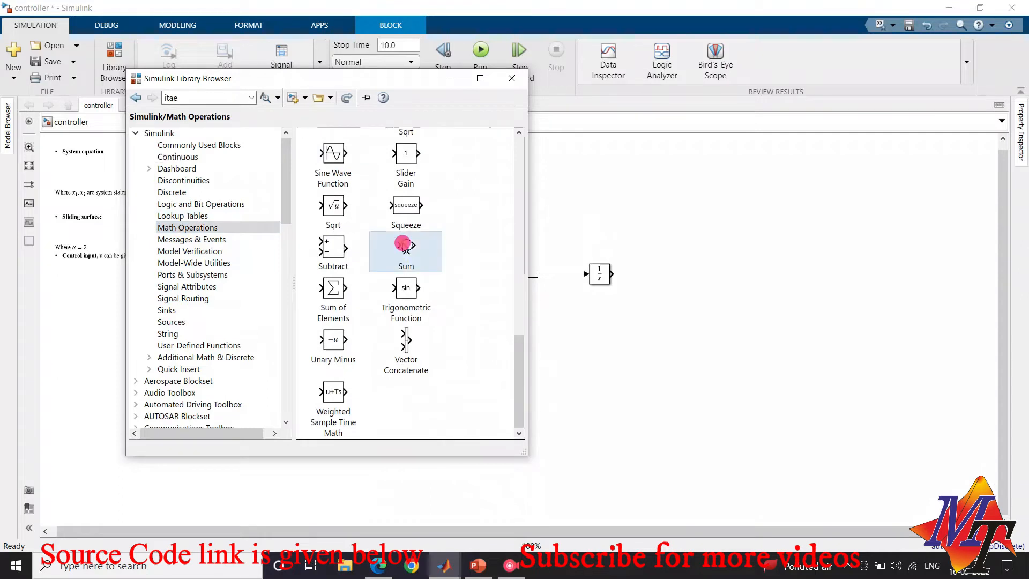
pyautogui.click(621, 187)
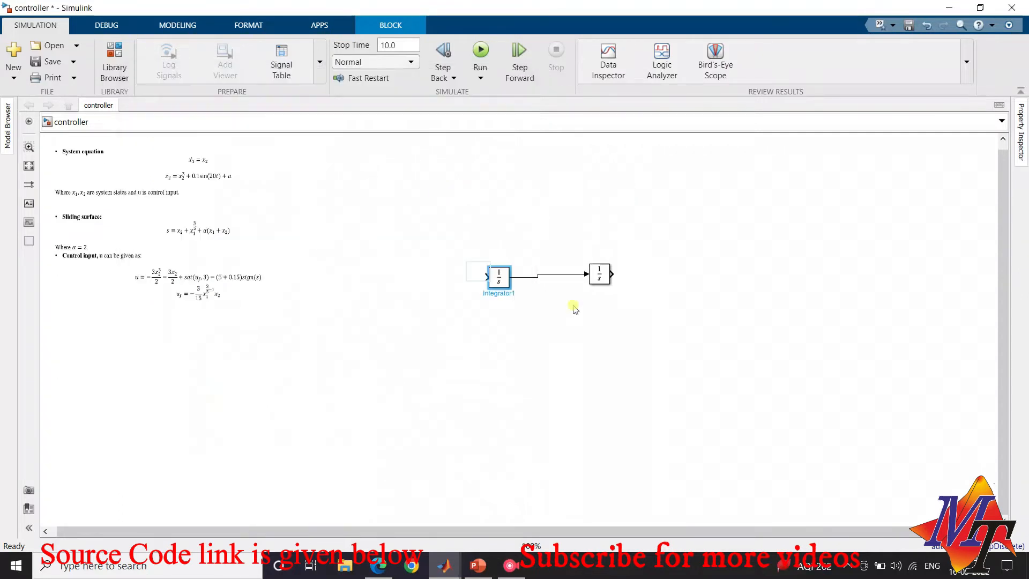
pyautogui.moveTo(444, 565)
pyautogui.click(510, 503)
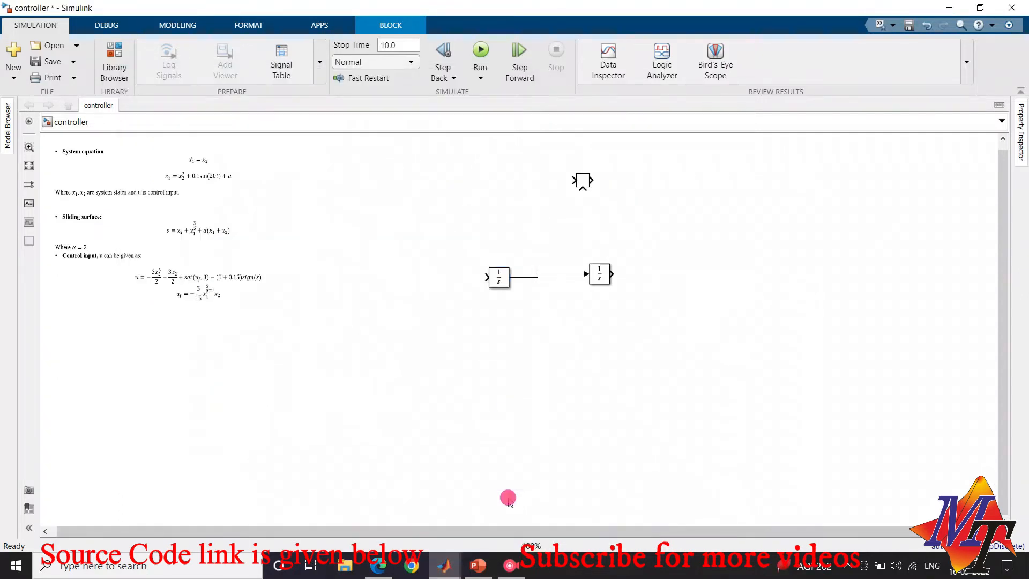
# Move the Sum block to the left of both Integrators and connect its output to the nearest Integrator's input
pyautogui.moveTo(583, 179); pyautogui.dragTo(424, 275)
pyautogui.click(714, 210)
pyautogui.click(617, 187)
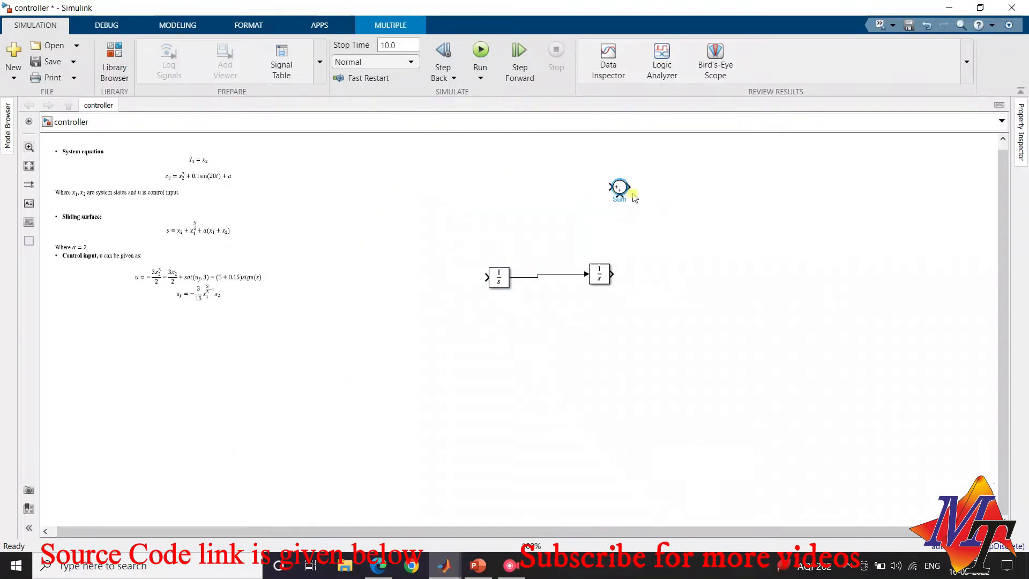
pyautogui.moveTo(634, 197); pyautogui.dragTo(399, 277)
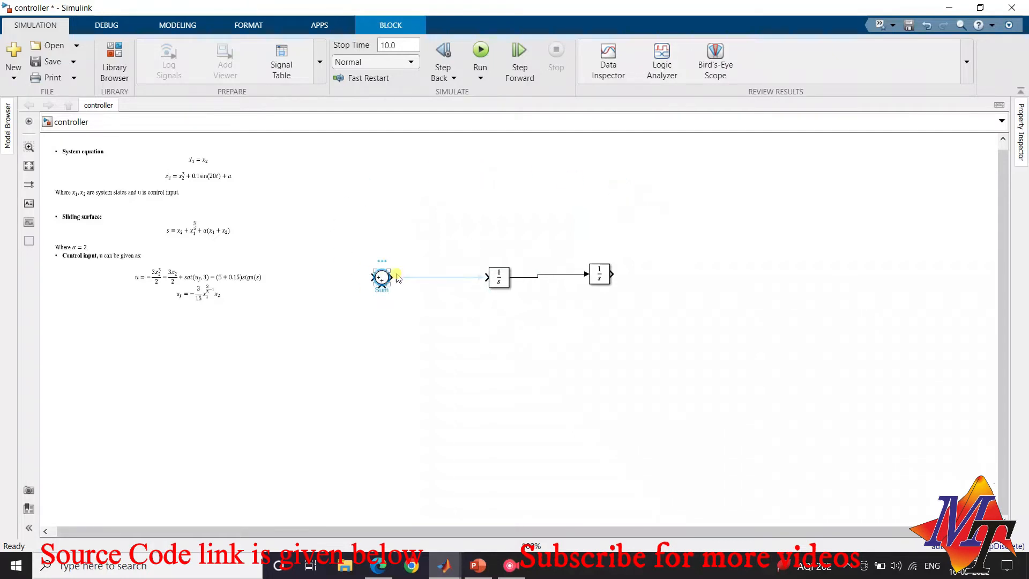
pyautogui.click(399, 275)
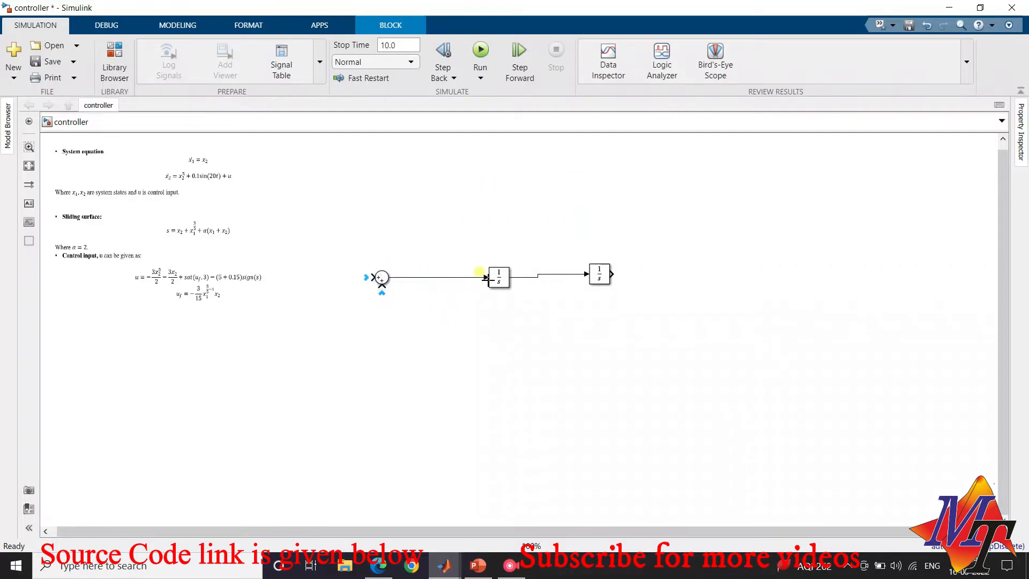
# Give the Sum block a third positive input by setting its list of signs to |+++
pyautogui.click(384, 278)
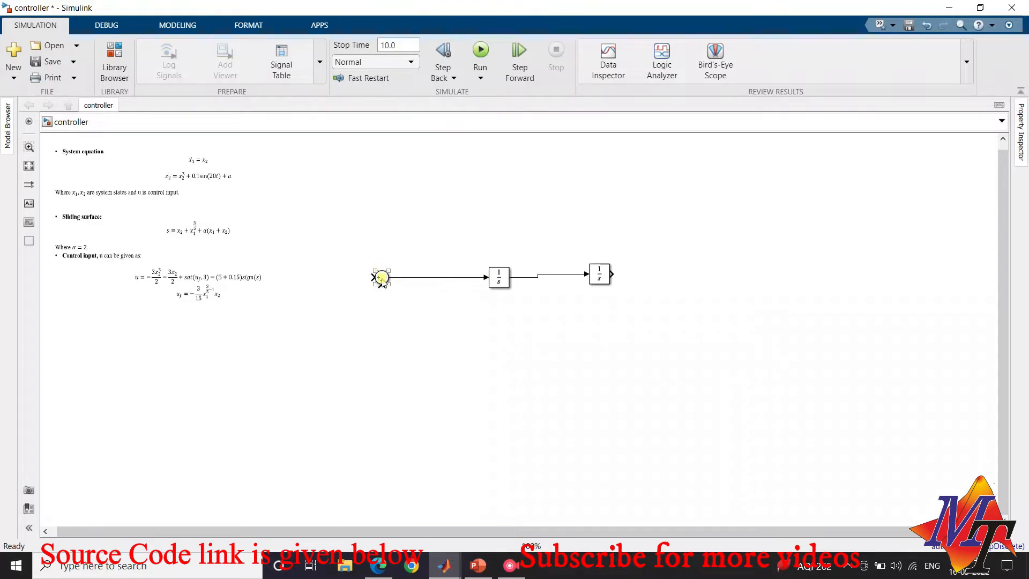
pyautogui.click(382, 279)
pyautogui.doubleClick(383, 278)
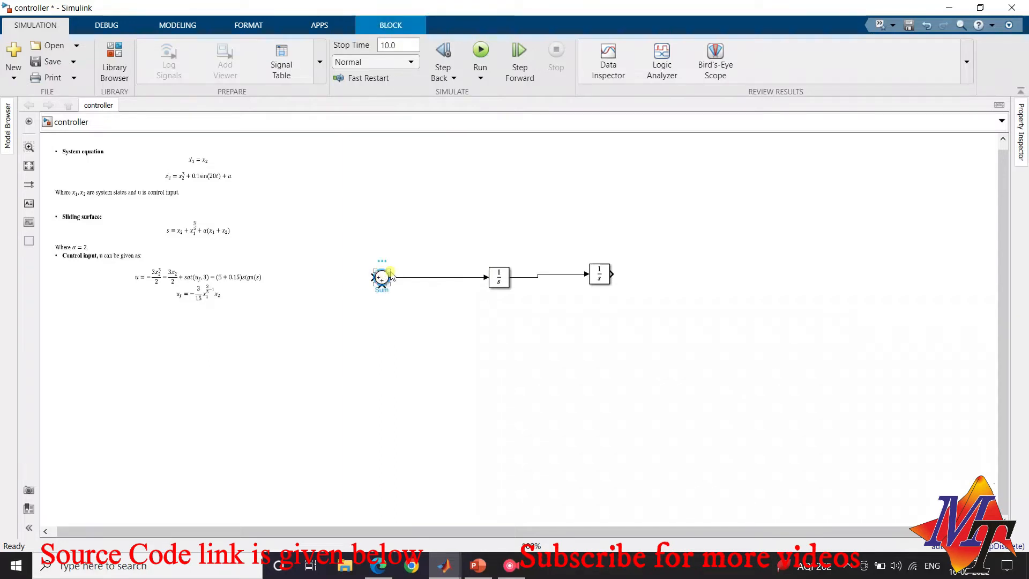
pyautogui.doubleClick(491, 294)
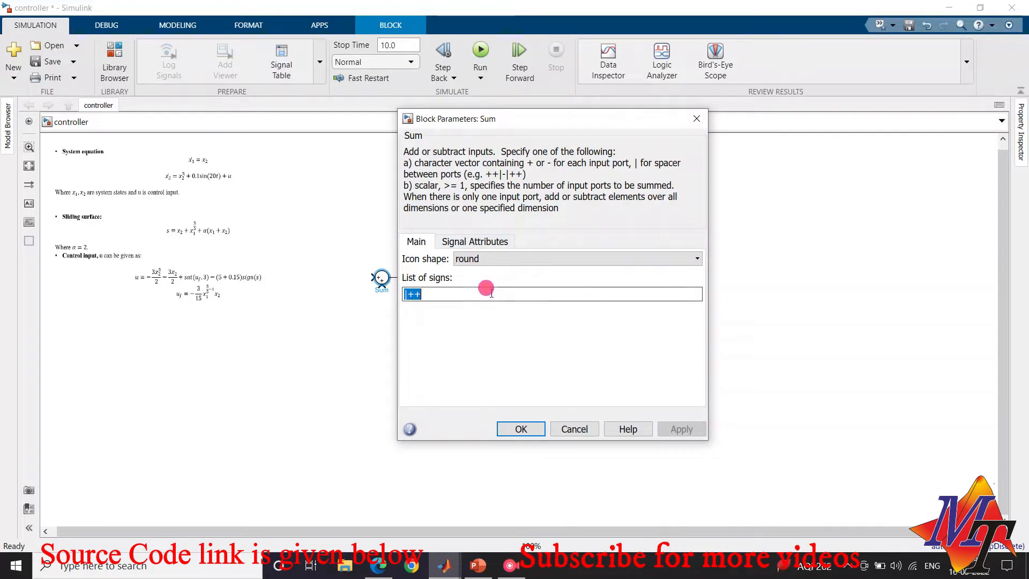
pyautogui.click(550, 297)
pyautogui.write('+')
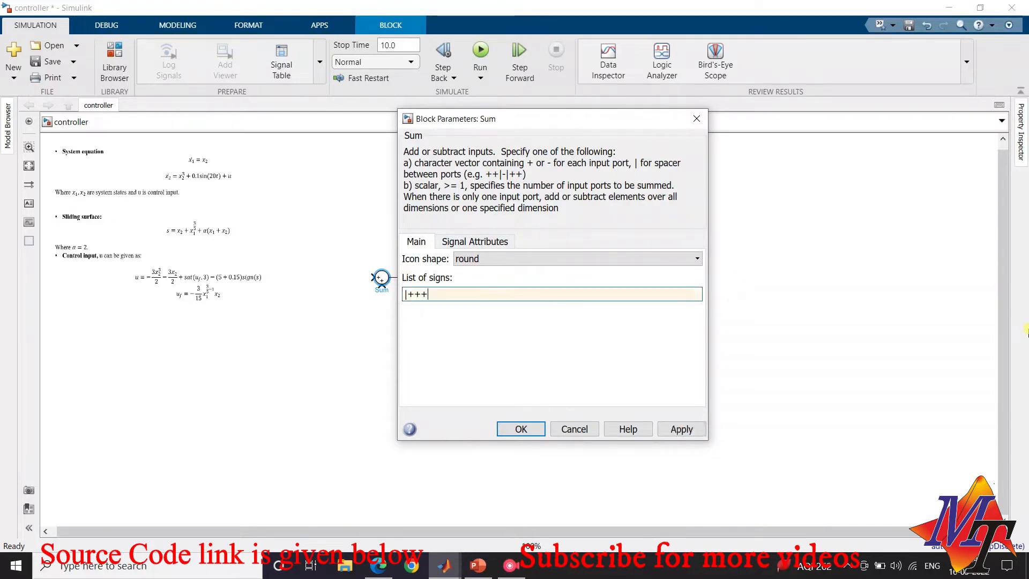
pyautogui.click(513, 431)
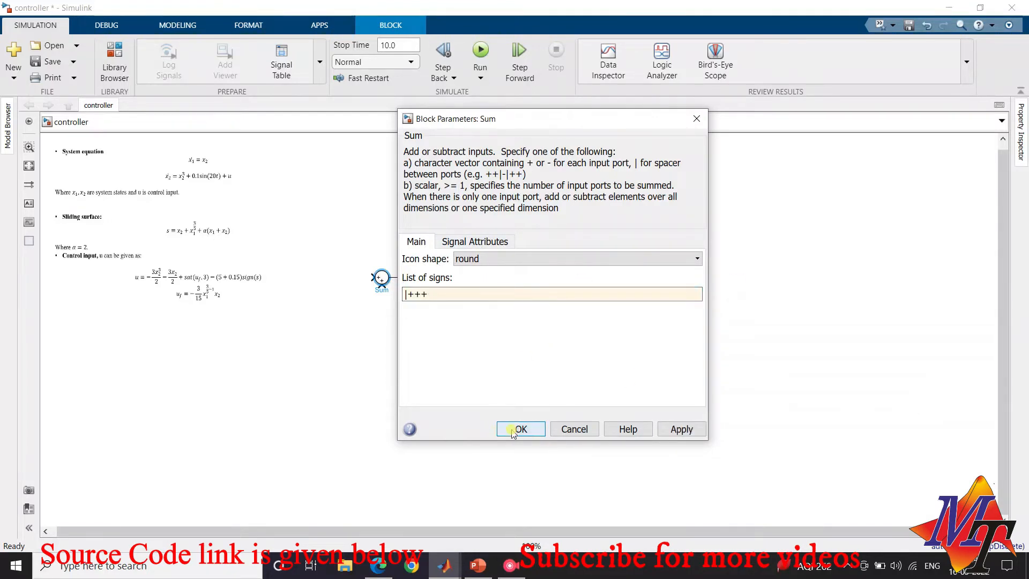
pyautogui.click(523, 428)
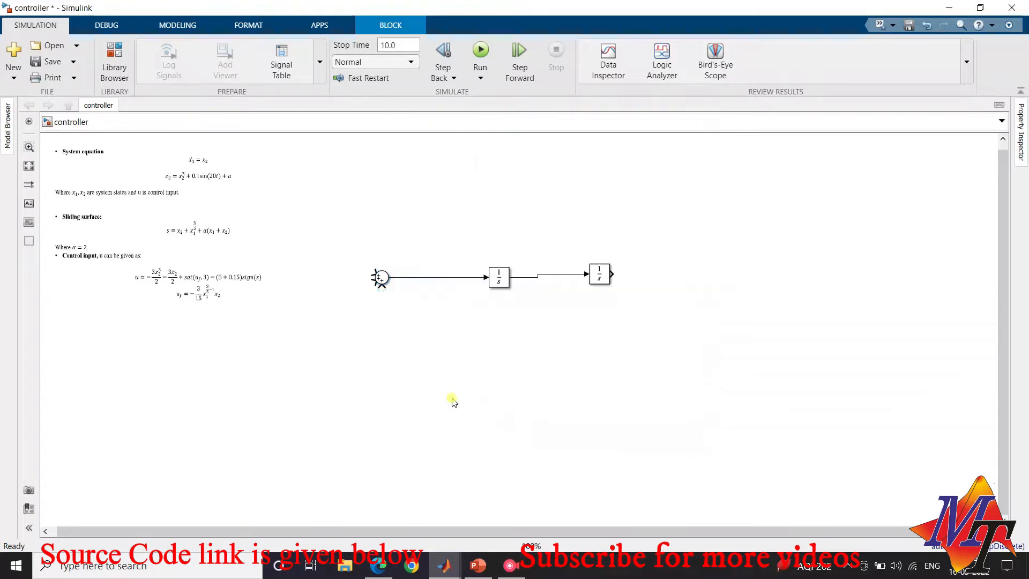
pyautogui.click(381, 281)
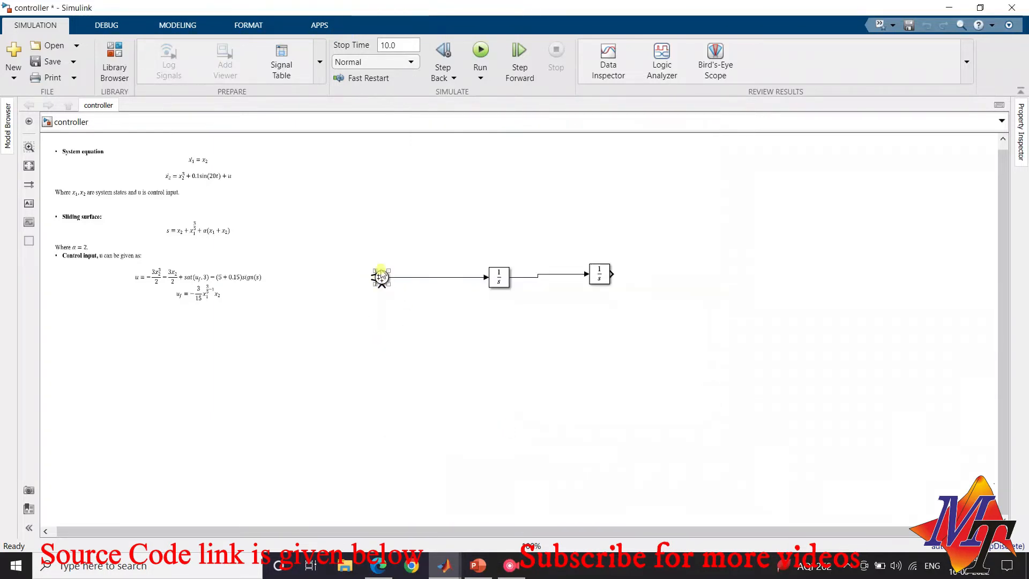
# Add a Math Function block from the Math Operations library to the model
pyautogui.click(115, 59)
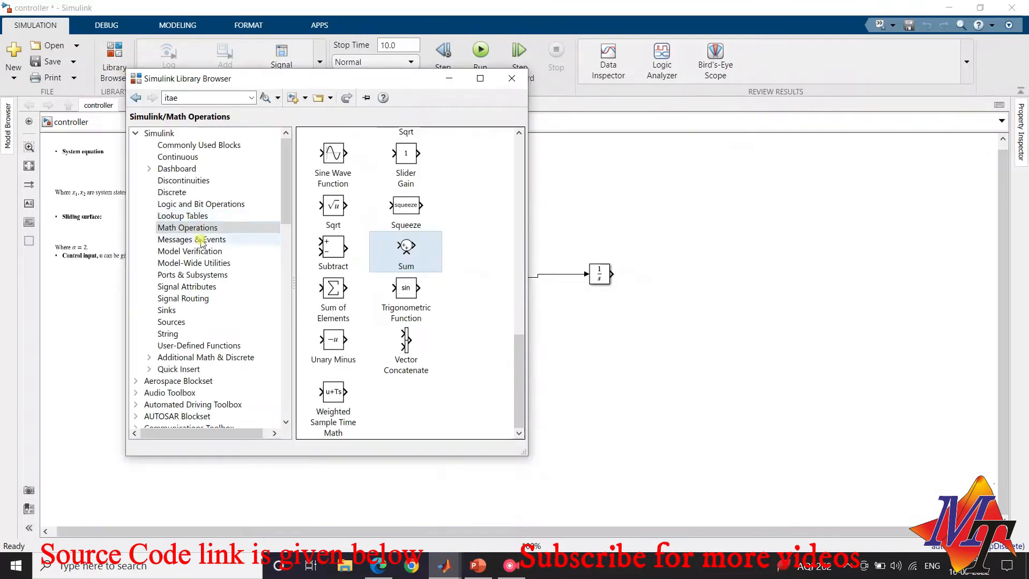
pyautogui.scroll(2, 338, 251)
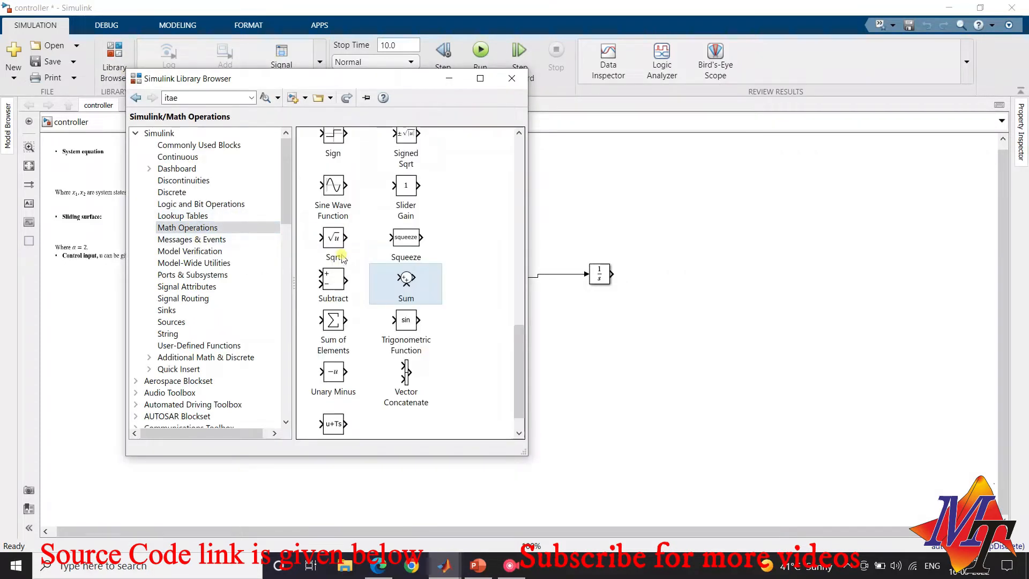
pyautogui.scroll(-3, 340, 256)
pyautogui.scroll(4, 342, 259)
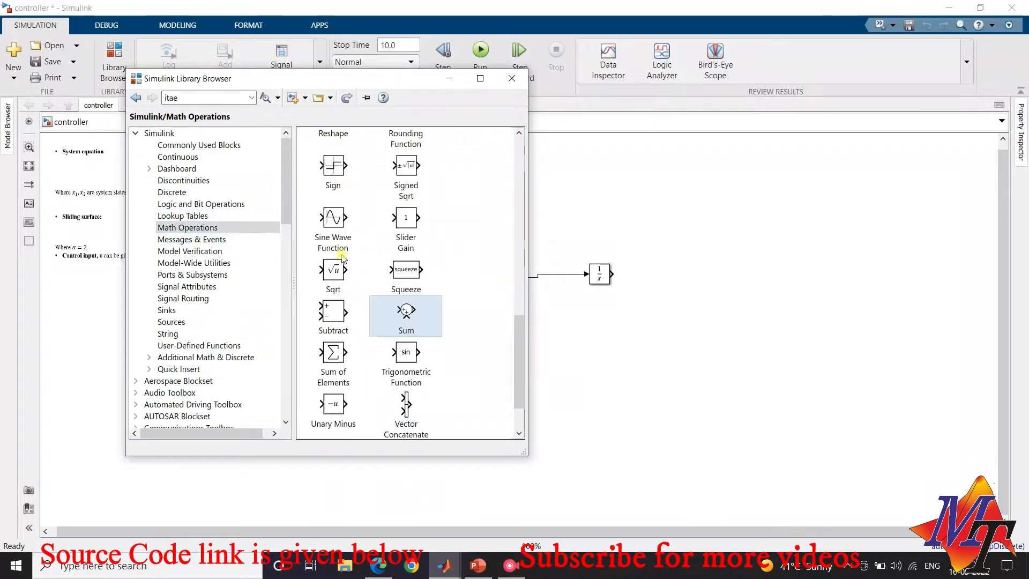
pyautogui.scroll(3, 335, 297)
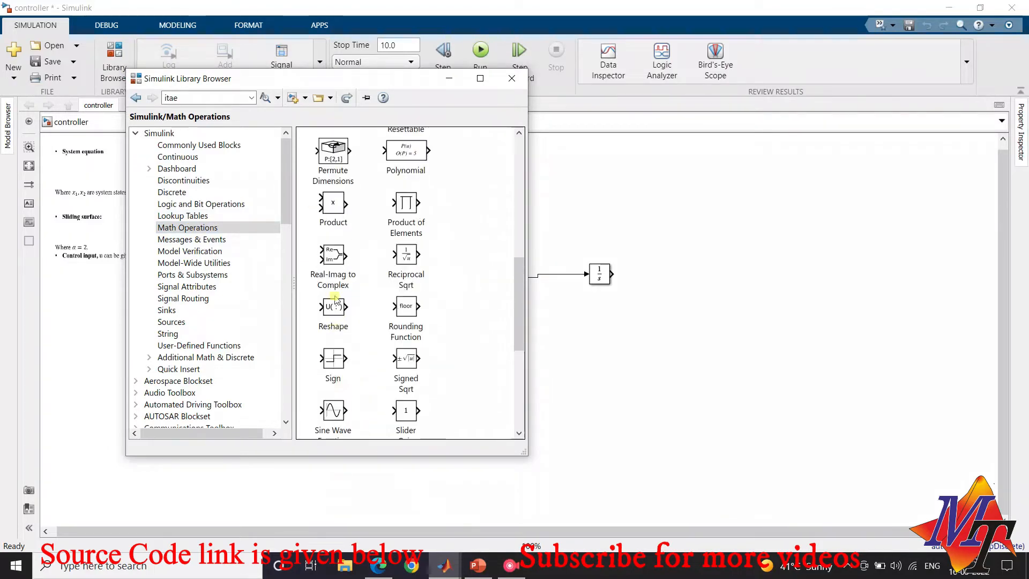
pyautogui.scroll(2, 341, 149)
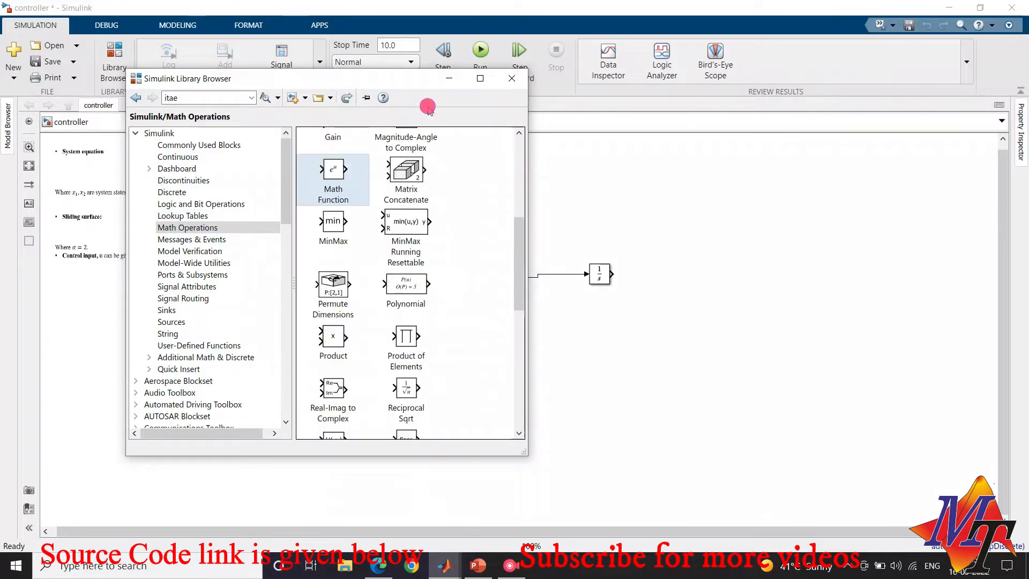
pyautogui.click(650, 219)
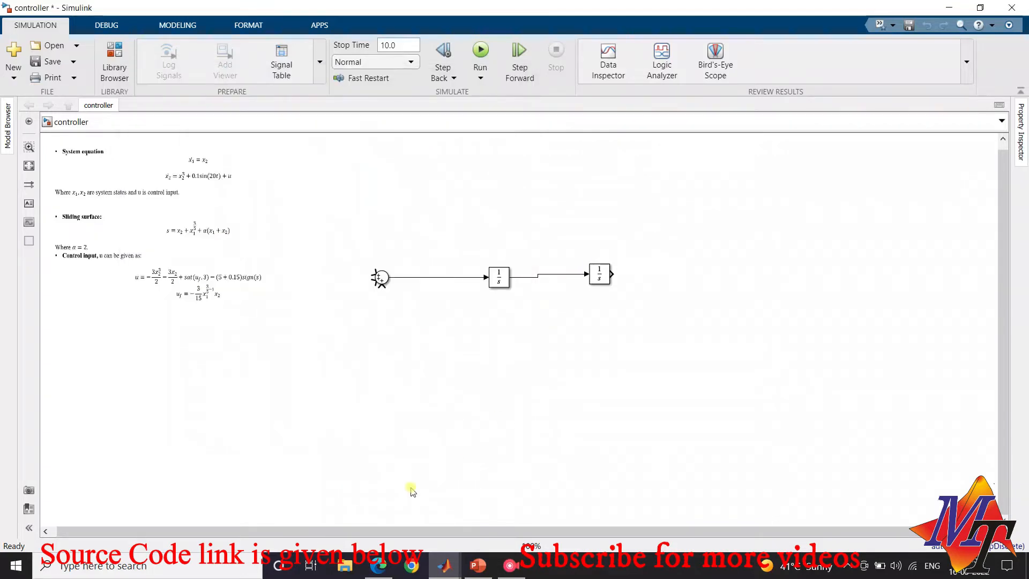
# Place the Math Function block left of the Sum block and connect its output to the Sum's first input
pyautogui.moveTo(444, 566)
pyautogui.click(582, 475)
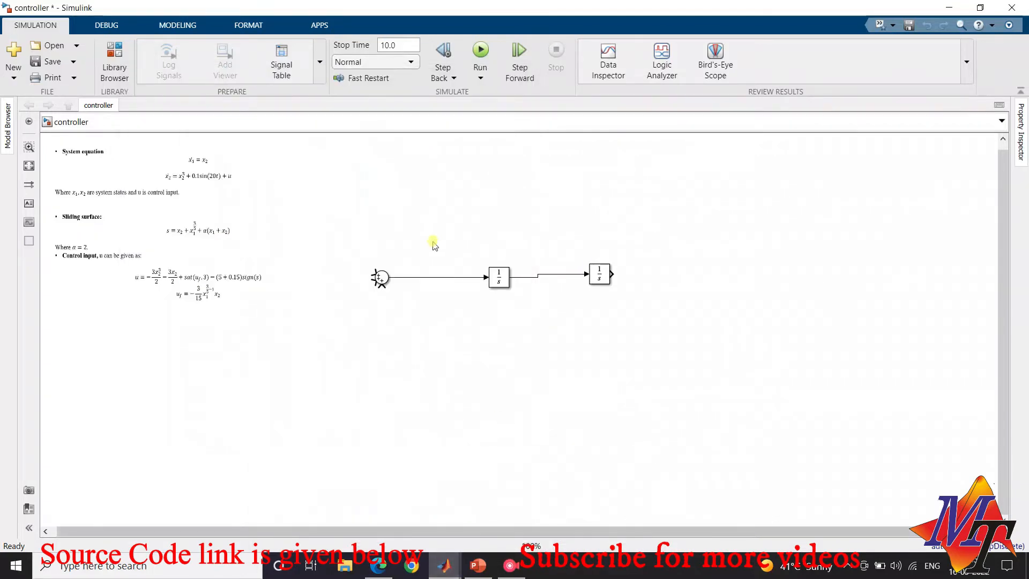
pyautogui.moveTo(647, 214); pyautogui.dragTo(374, 271)
# Shift both Integrators, the Sum and the Math Function block to the right, lining up the Sum and Integrators in one row
pyautogui.click(604, 273)
pyautogui.moveTo(604, 275); pyautogui.dragTo(720, 263)
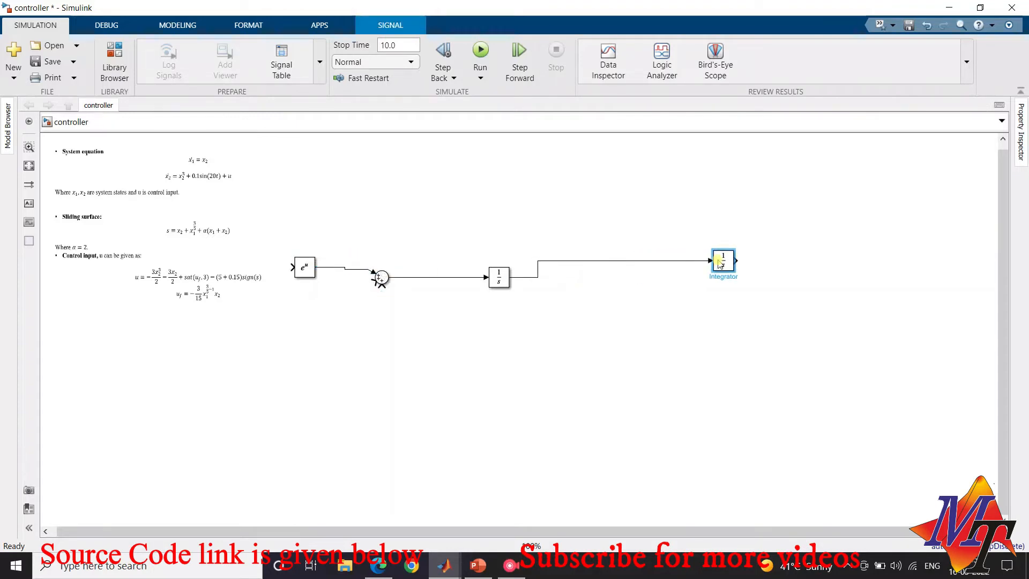
pyautogui.moveTo(495, 279); pyautogui.dragTo(646, 262)
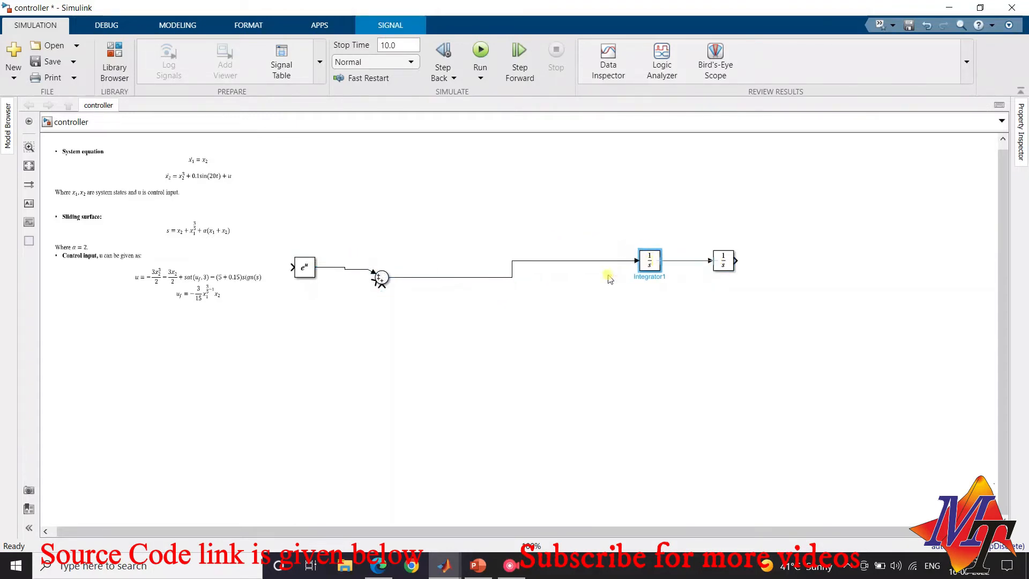
pyautogui.moveTo(382, 280); pyautogui.dragTo(555, 261)
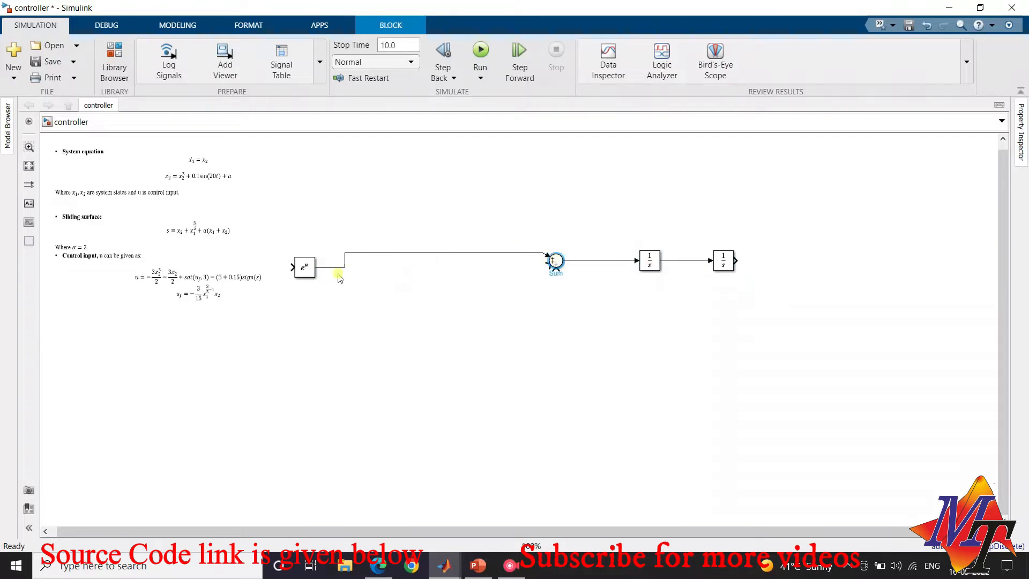
pyautogui.click(307, 273)
pyautogui.moveTo(308, 276); pyautogui.dragTo(473, 253)
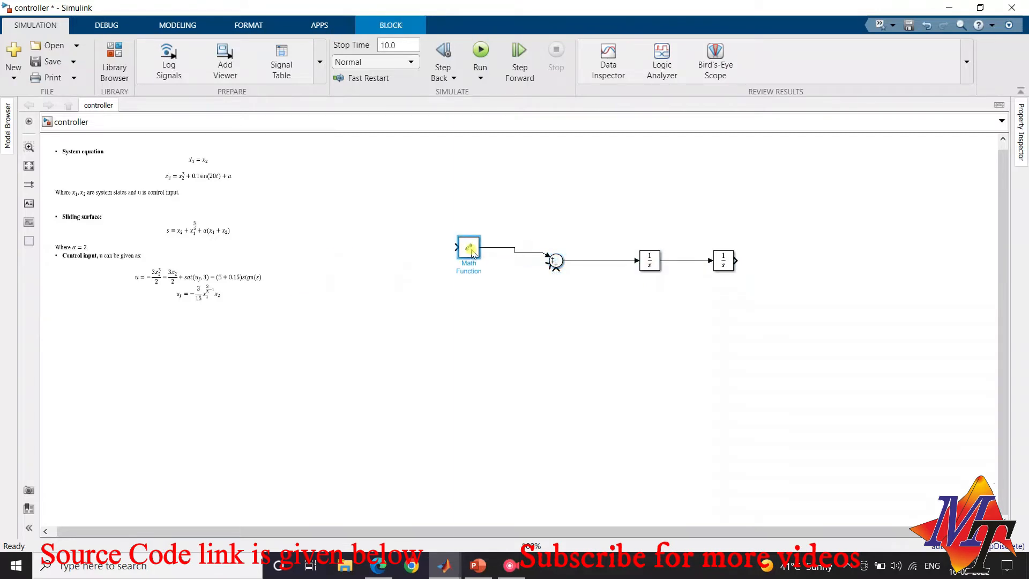
# Set the Math Function to pow and feed the output of the Integrator nearest the Sum back to its first input
pyautogui.doubleClick(469, 248)
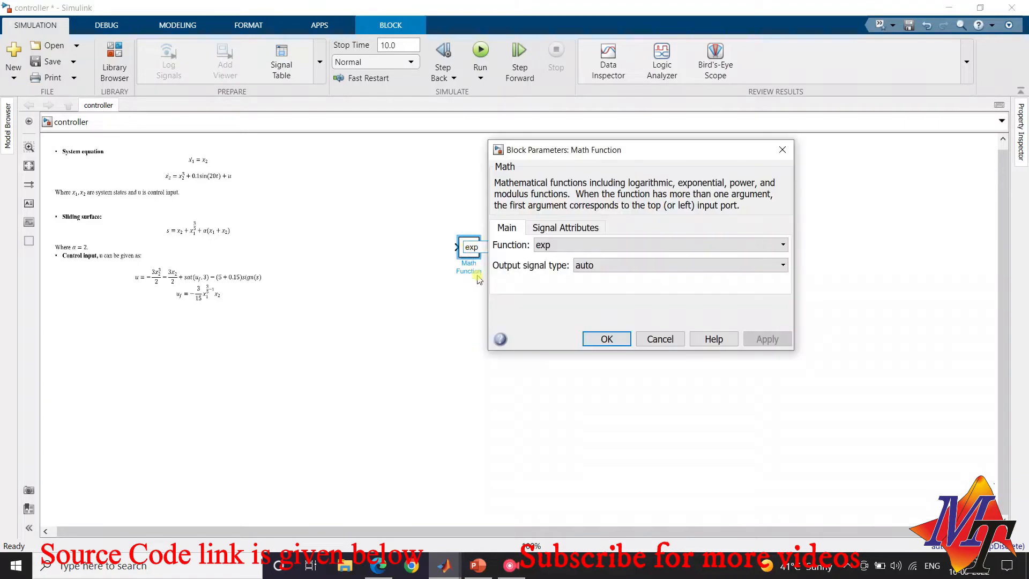
pyautogui.click(544, 244)
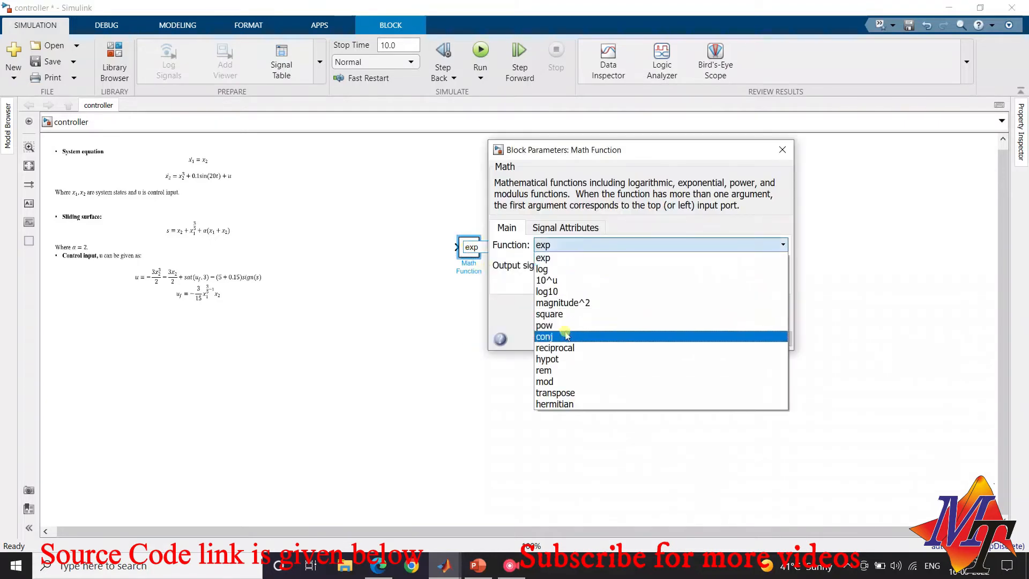
pyautogui.click(561, 324)
pyautogui.click(606, 343)
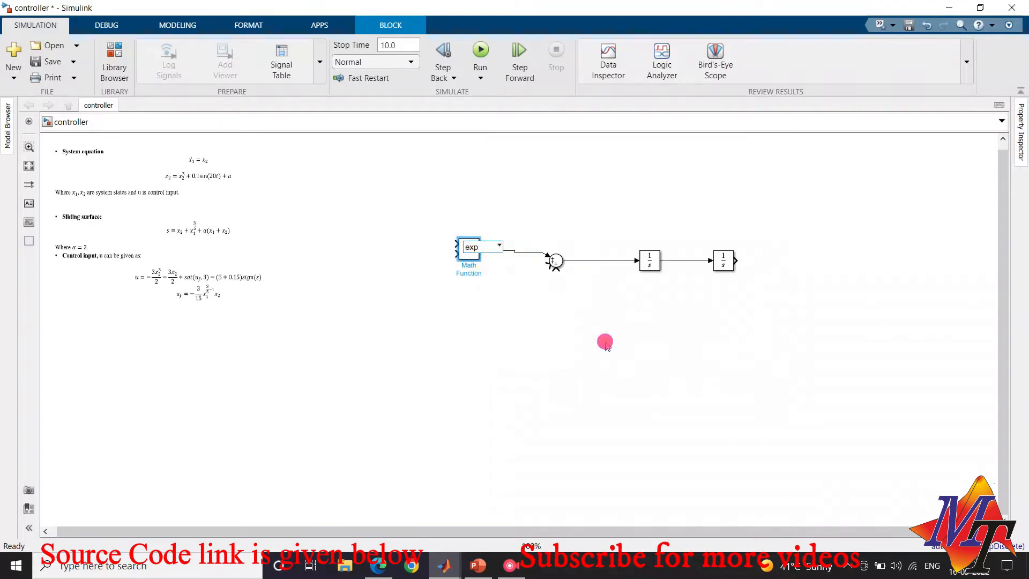
pyautogui.click(476, 316)
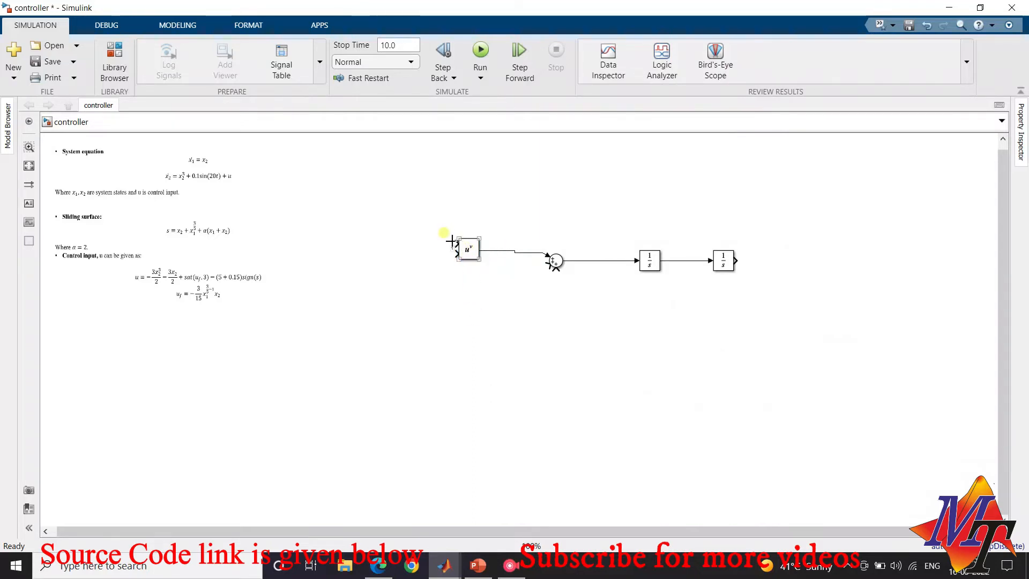
pyautogui.moveTo(452, 241); pyautogui.dragTo(677, 261)
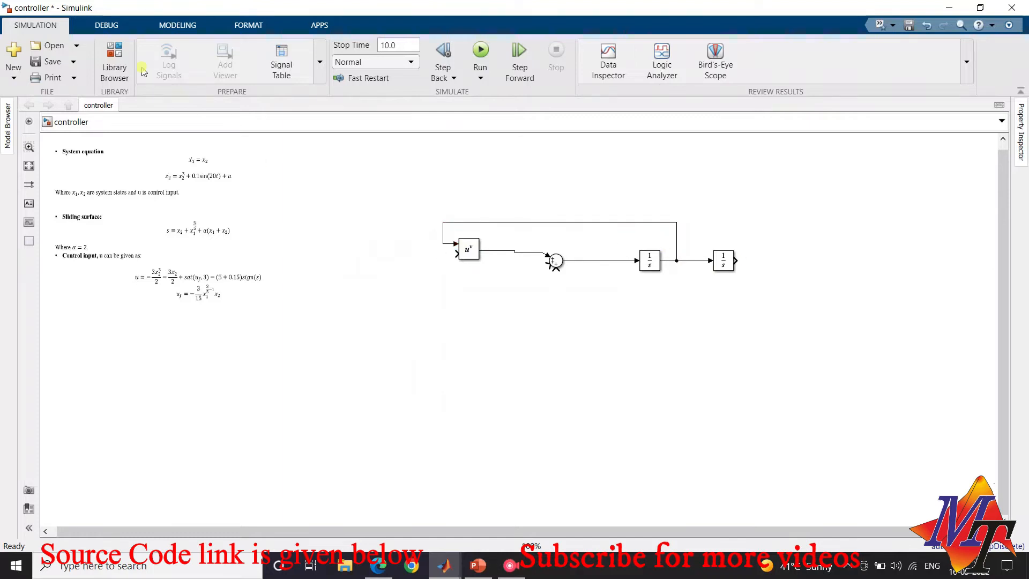
# Add a Constant block from the Sources library to the left of the power function block
pyautogui.click(115, 62)
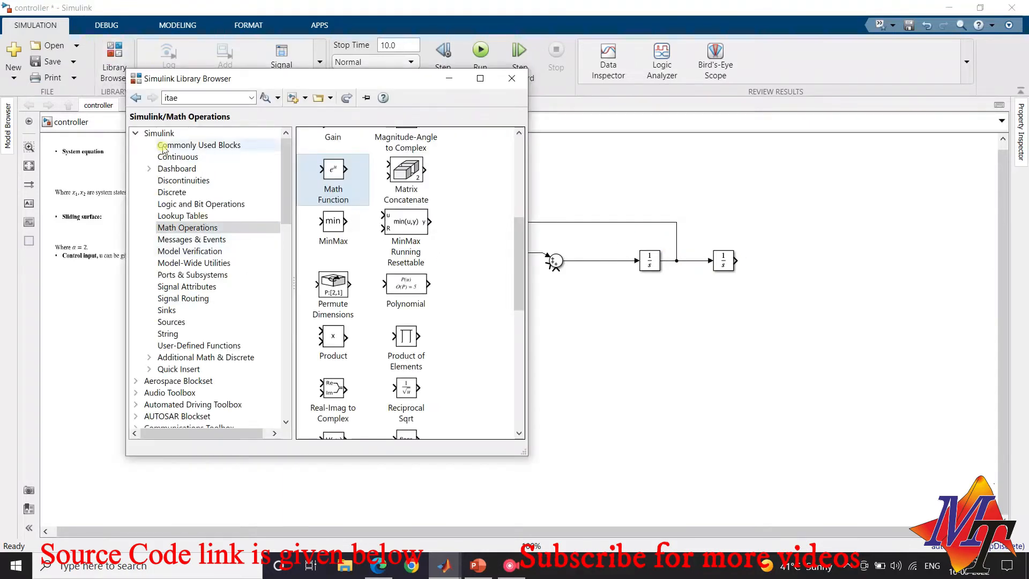
pyautogui.click(171, 322)
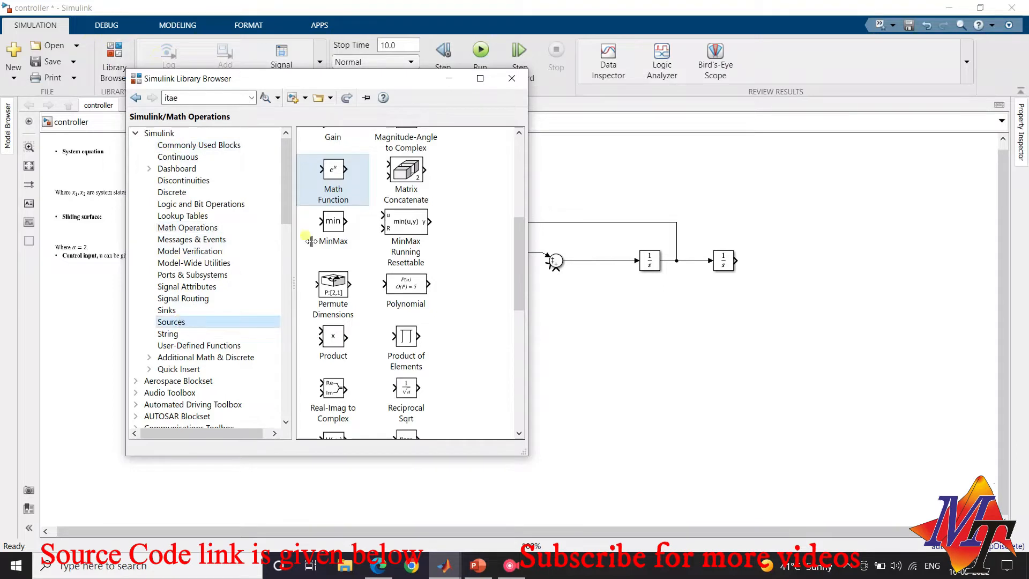
pyautogui.moveTo(428, 199); pyautogui.dragTo(399, 262)
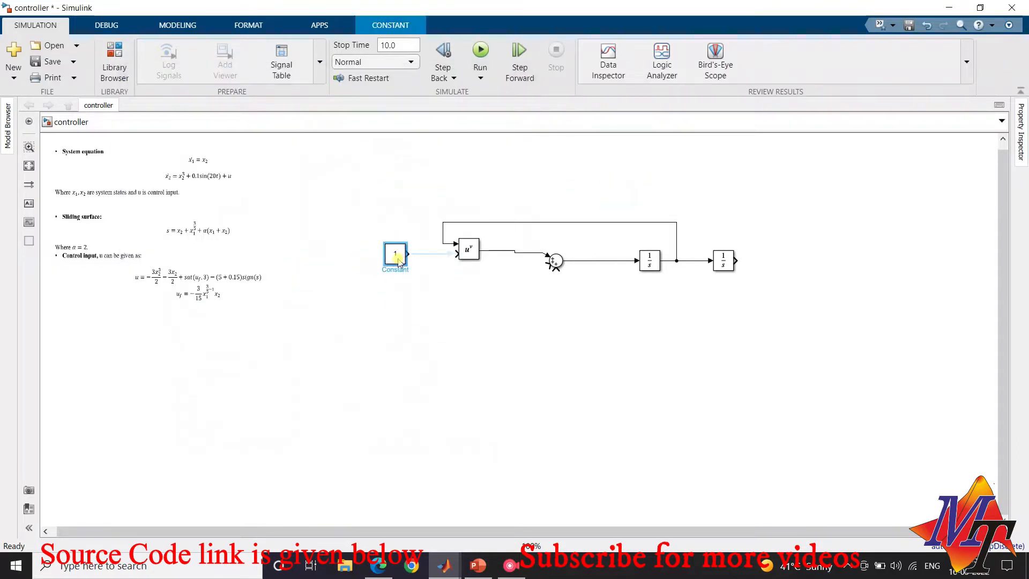
# Set the Constant block's value to 3 and connect it to the power function's second input
pyautogui.doubleClick(399, 263)
pyautogui.doubleClick(444, 263)
pyautogui.write('3')
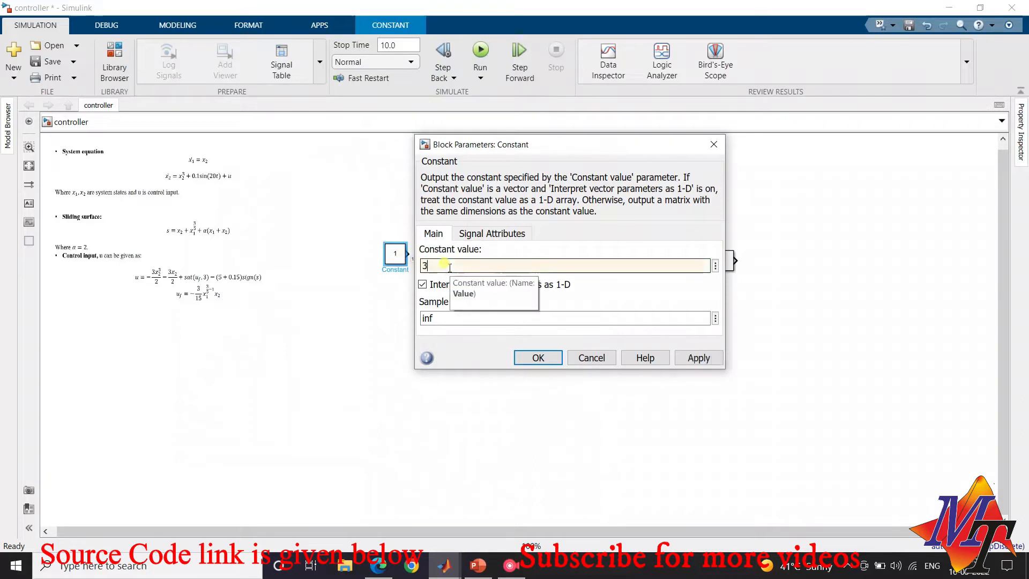
pyautogui.click(538, 358)
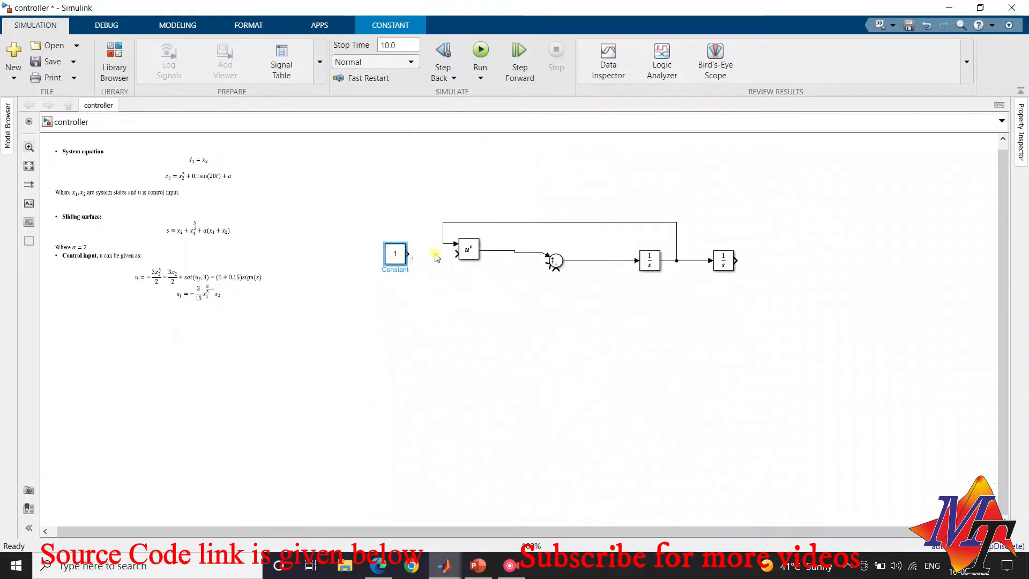
pyautogui.moveTo(455, 253); pyautogui.dragTo(401, 251)
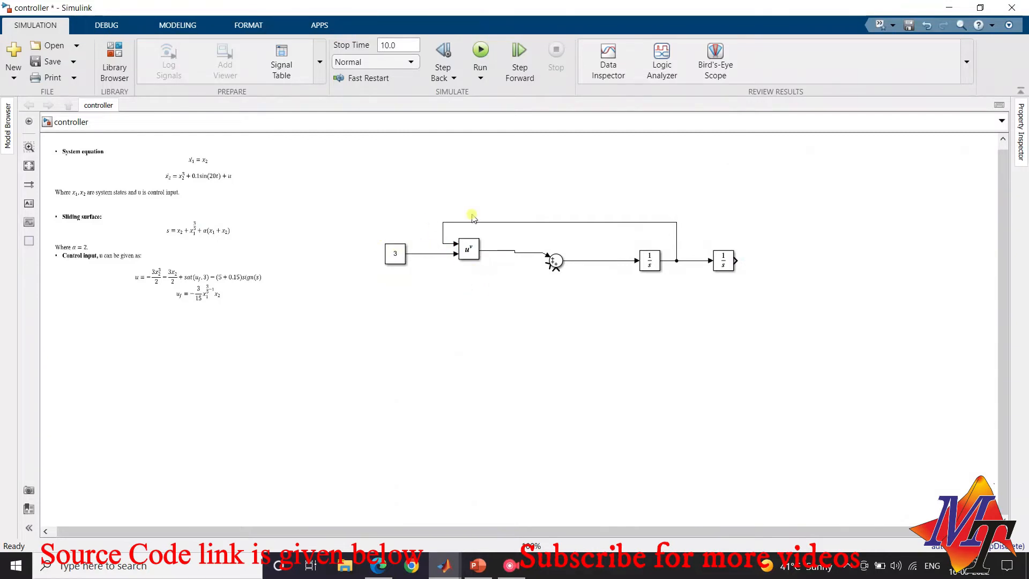
# Add a Sine Wave block from the Sources library below the Constant and power function blocks
pyautogui.click(114, 74)
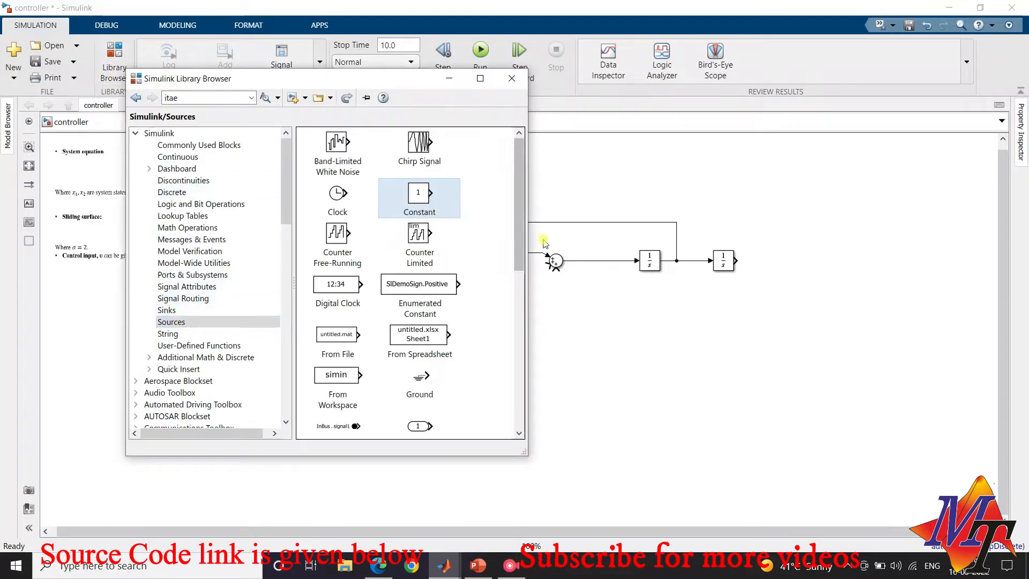
pyautogui.moveTo(520, 238); pyautogui.dragTo(522, 405)
pyautogui.moveTo(419, 302)
pyautogui.mouseDown()
pyautogui.moveTo(547, 305)
pyautogui.moveTo(581, 325)
pyautogui.moveTo(496, 303)
pyautogui.moveTo(427, 308)
pyautogui.moveTo(539, 264)
pyautogui.moveTo(474, 303)
pyautogui.mouseUp()
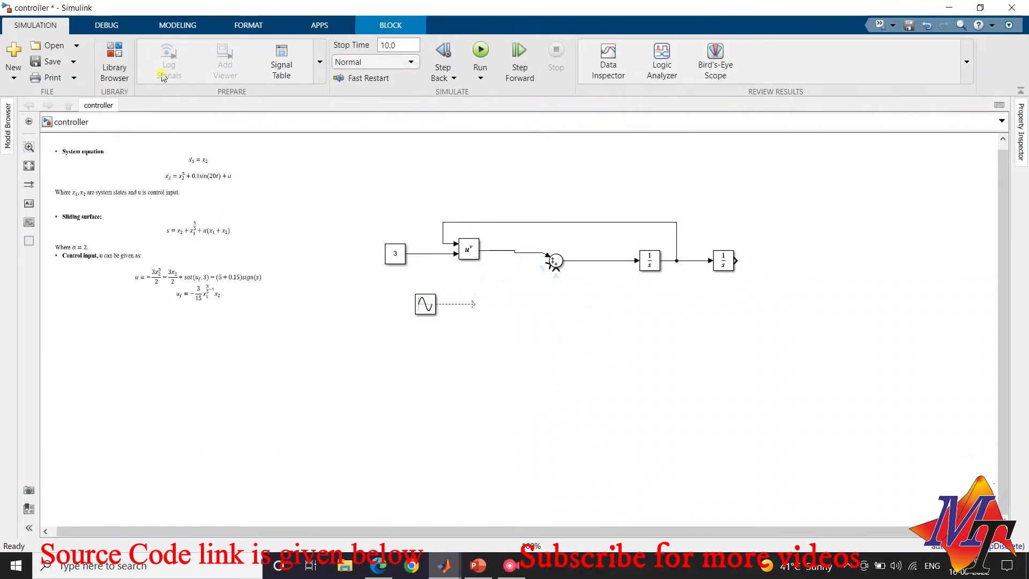
# Insert a Gain block from Commonly Used Blocks between the Sine Wave and the Sum's second input
pyautogui.click(120, 64)
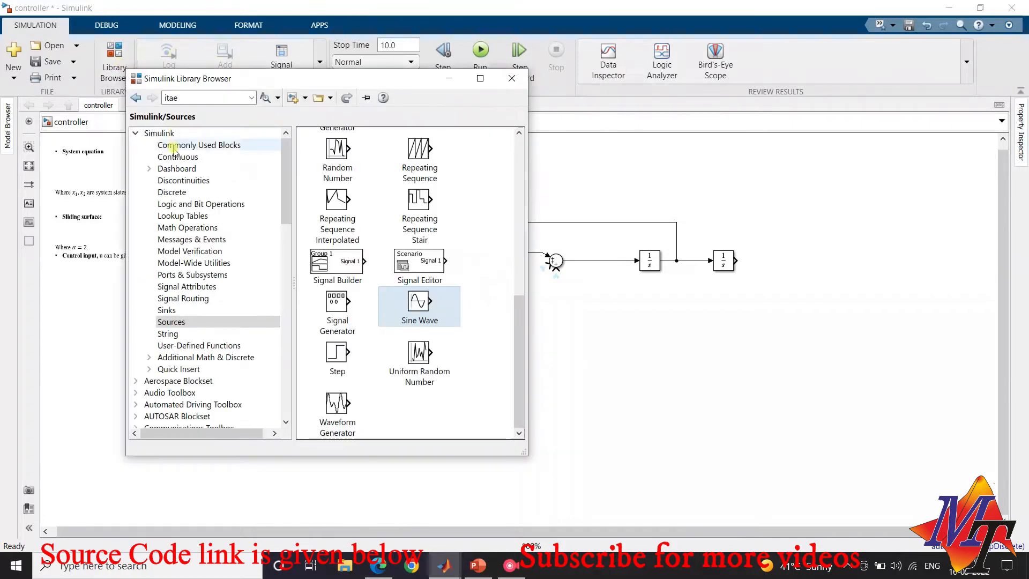
pyautogui.click(173, 146)
pyautogui.moveTo(421, 274)
pyautogui.mouseDown()
pyautogui.moveTo(591, 270)
pyautogui.moveTo(570, 294)
pyautogui.moveTo(484, 304)
pyautogui.moveTo(552, 268)
pyautogui.mouseUp()
pyautogui.click(477, 310)
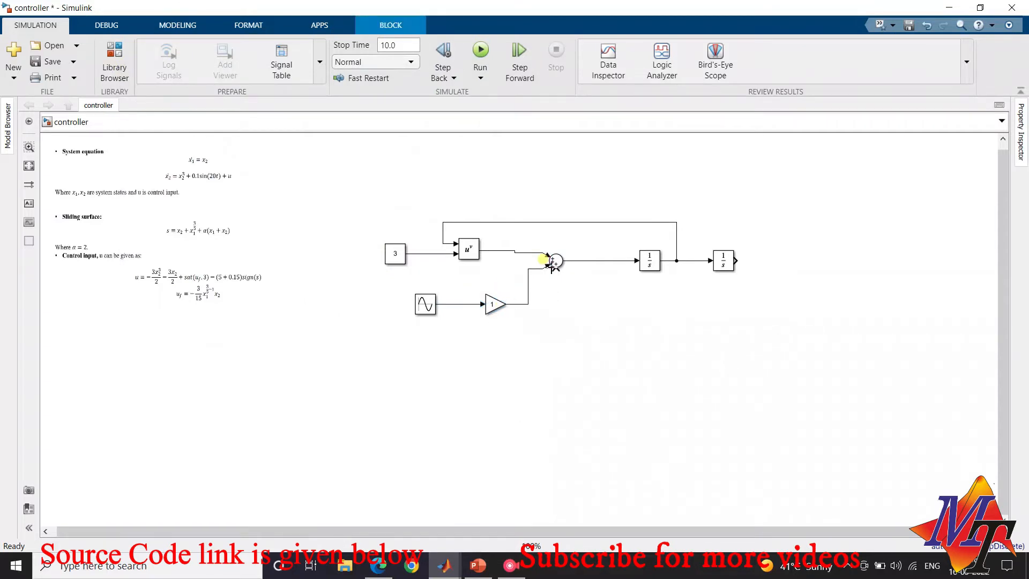
# Set the Sine Wave block's amplitude to 0.1 and its frequency to 0.5 rad/sec
pyautogui.doubleClick(426, 304)
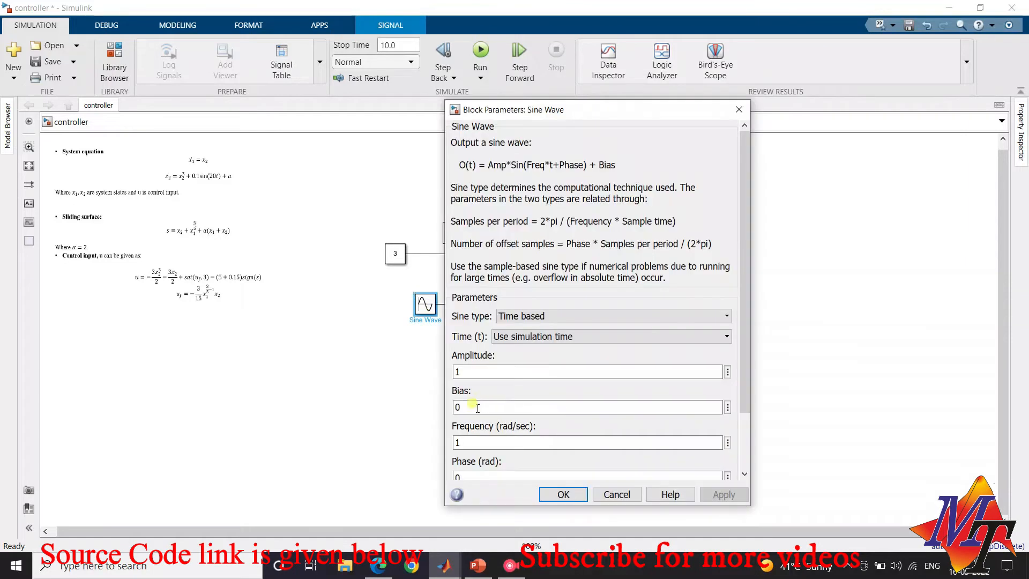
pyautogui.doubleClick(470, 443)
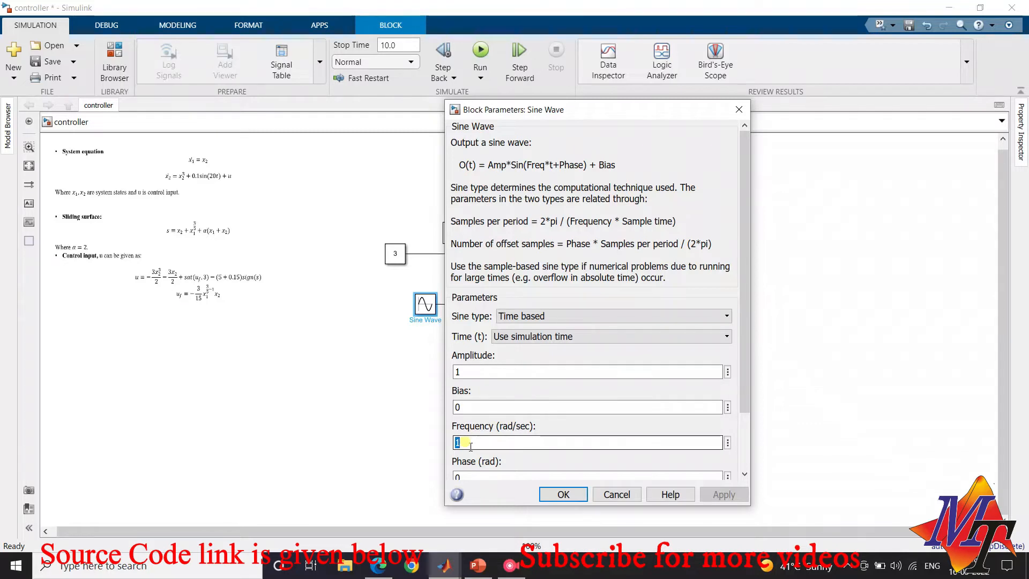
pyautogui.write('0.5')
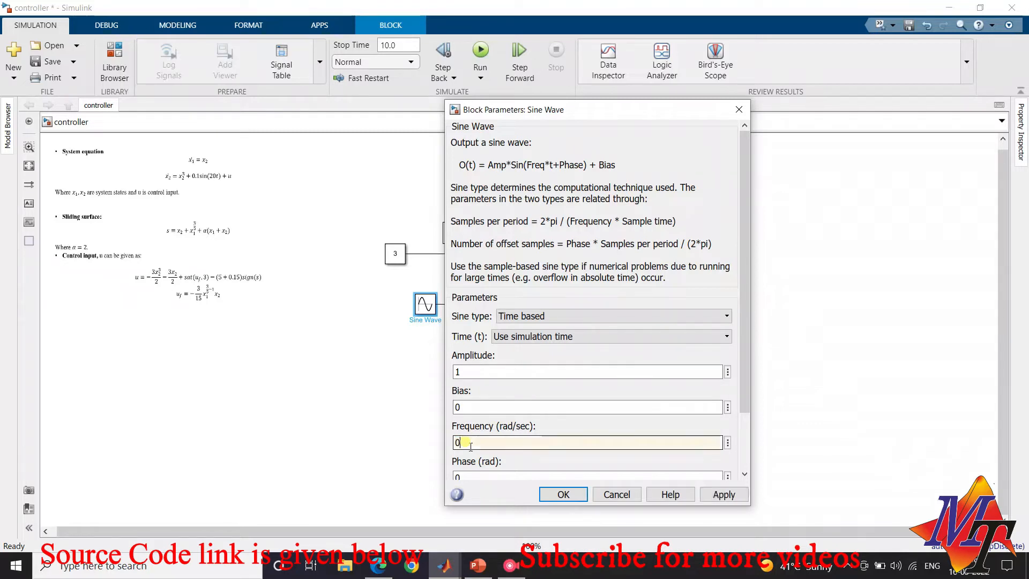
pyautogui.doubleClick(471, 371)
pyautogui.write('0.')
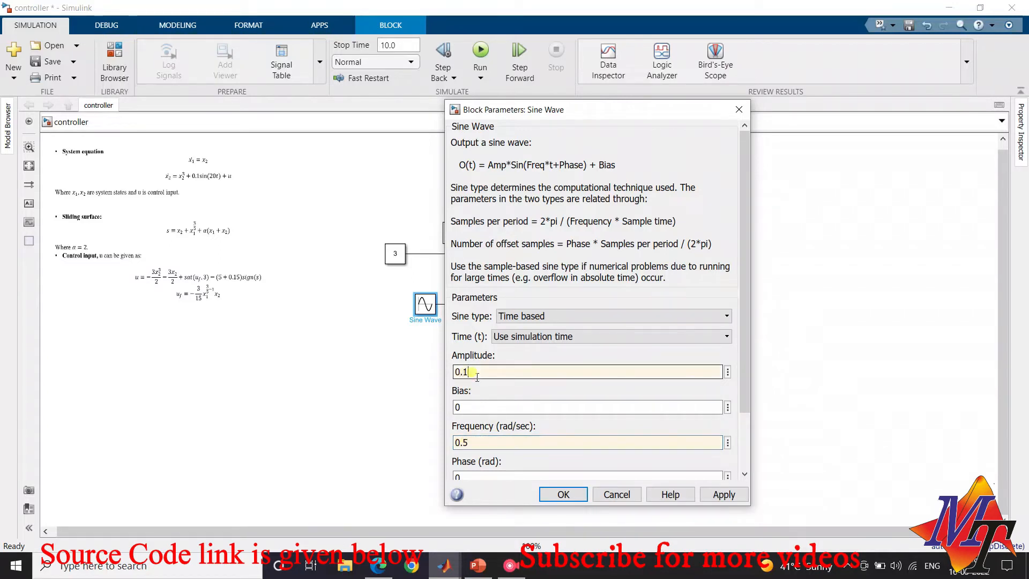
pyautogui.click(564, 494)
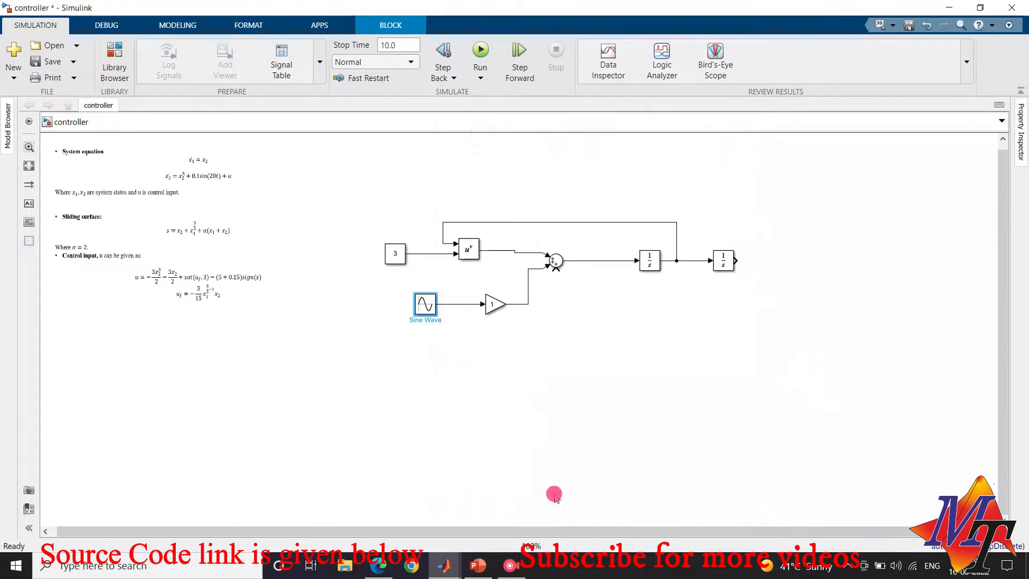
# Replace the Gain block with a direct wire from the Sine Wave to the Sum's second input, and move the Sine Wave slightly up
pyautogui.click(496, 304)
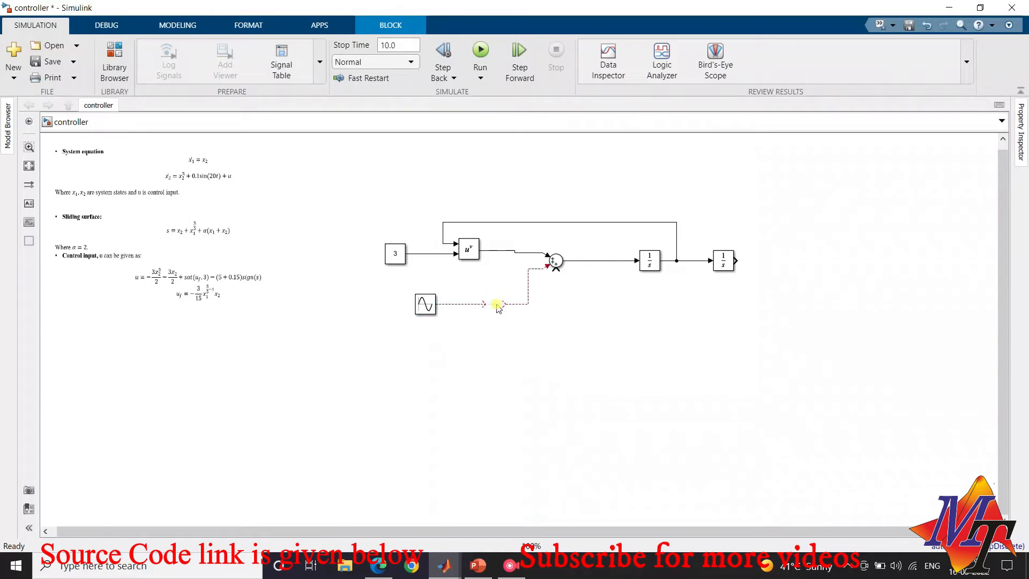
pyautogui.press('Delete')
pyautogui.moveTo(504, 302); pyautogui.dragTo(502, 300)
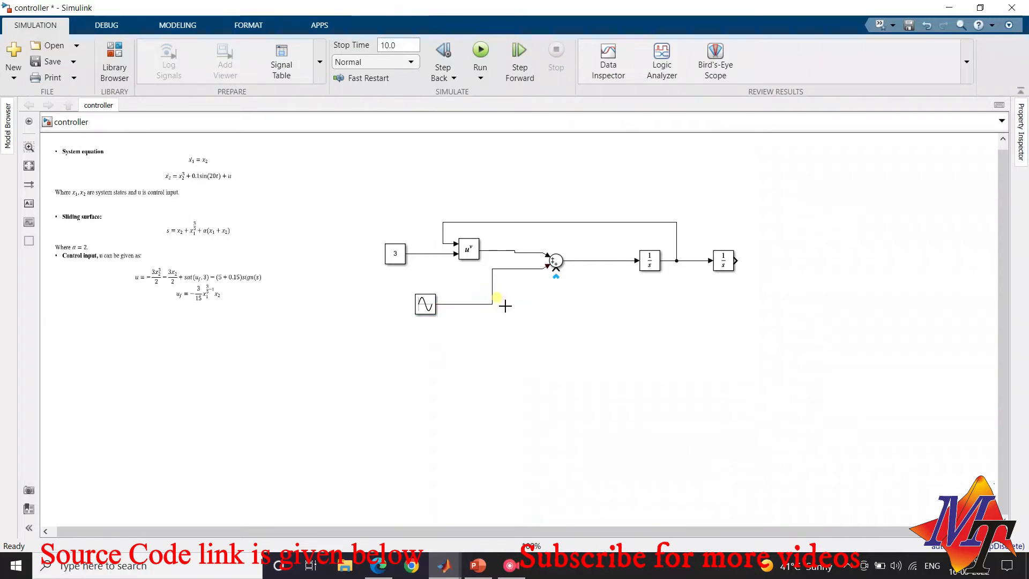
pyautogui.click(417, 307)
pyautogui.moveTo(417, 306); pyautogui.dragTo(428, 290)
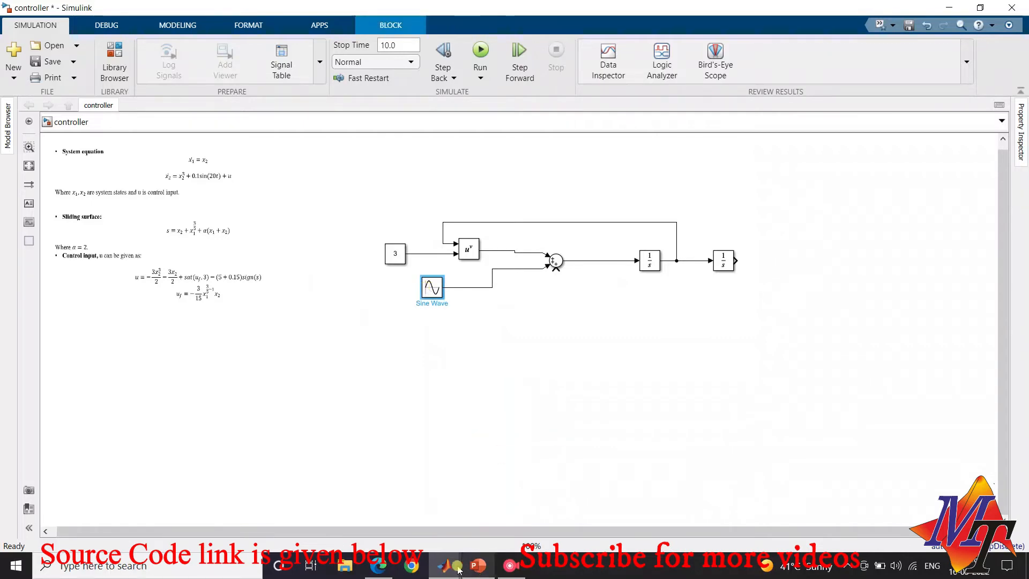
# Add an In1 port from the Sources library below the Sum and connect it to the Sum's third input
pyautogui.moveTo(444, 565)
pyautogui.click(607, 495)
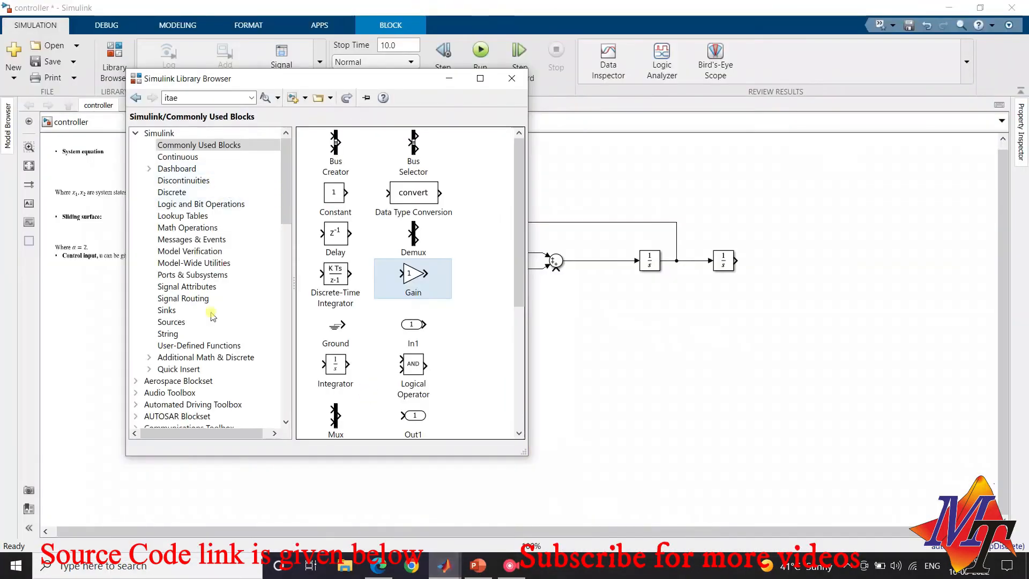
pyautogui.click(194, 321)
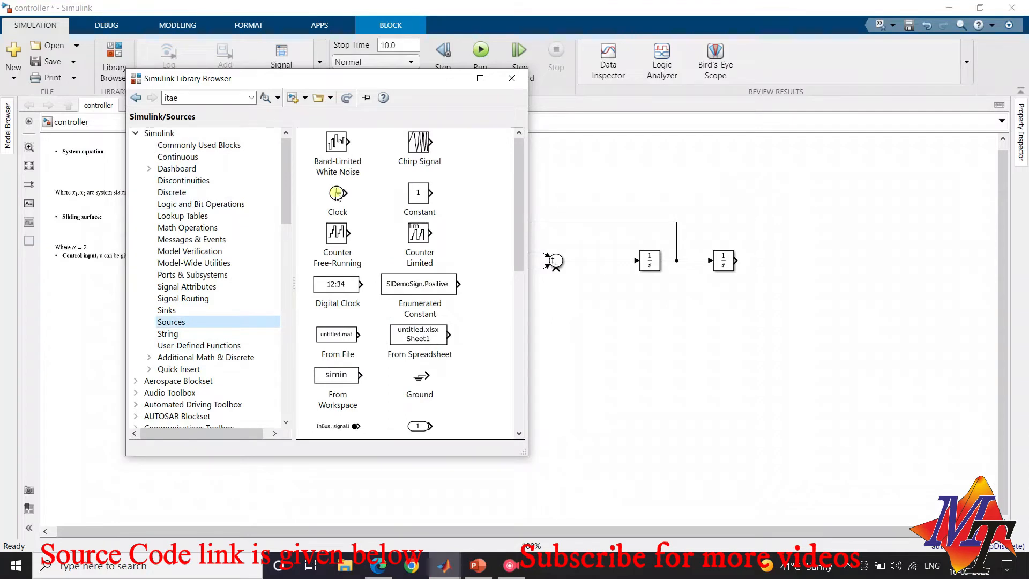
pyautogui.moveTo(423, 426); pyautogui.dragTo(554, 270)
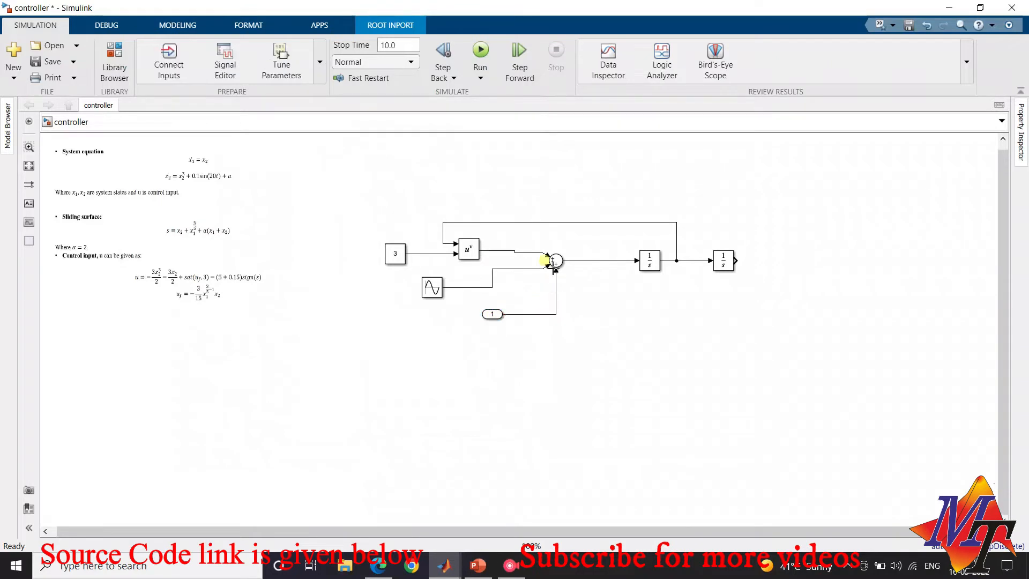
# Add an Out1 port from the Sinks library to the right of the last Integrator
pyautogui.click(119, 68)
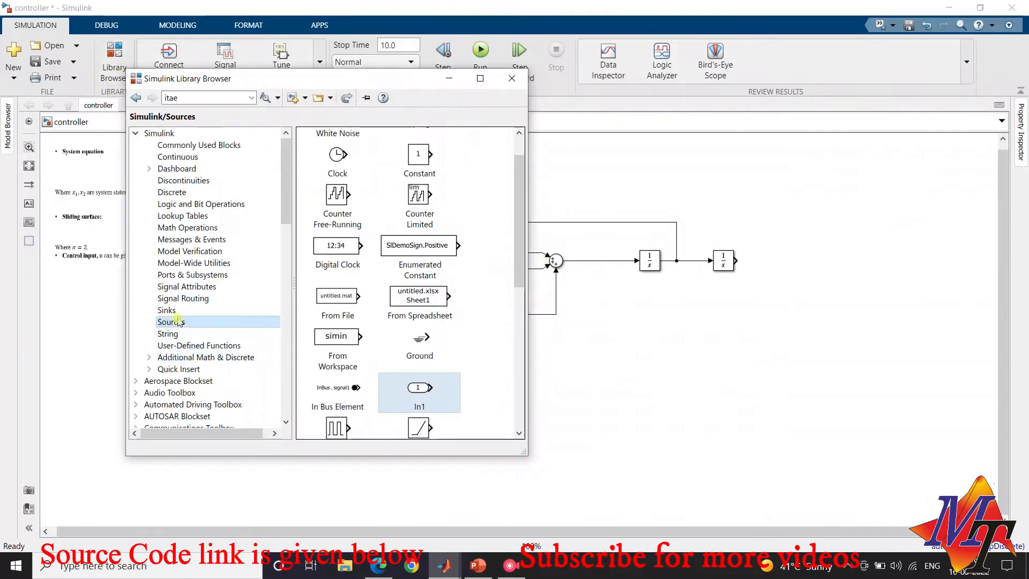
pyautogui.click(176, 323)
pyautogui.click(167, 310)
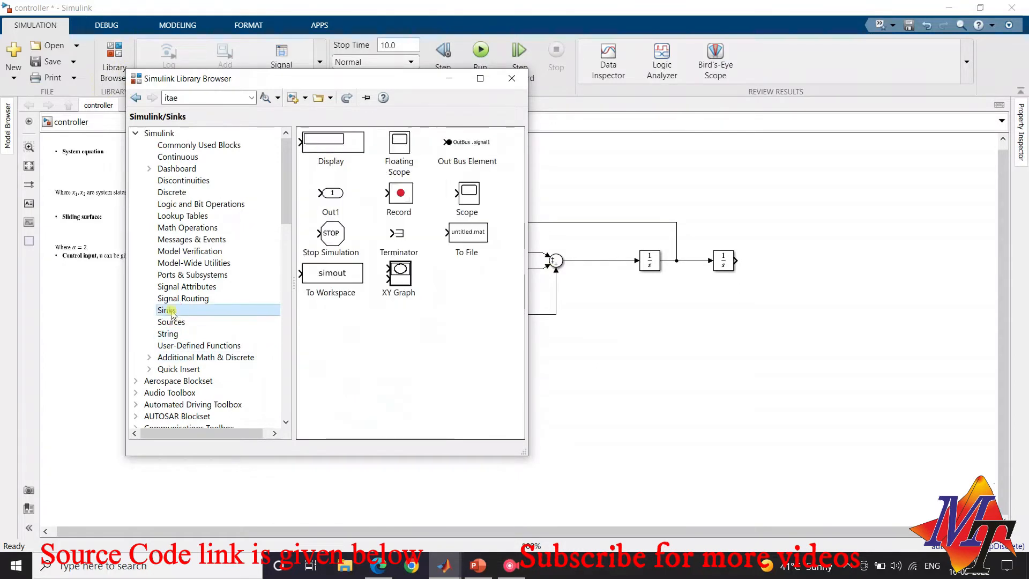
pyautogui.moveTo(333, 194); pyautogui.dragTo(807, 237)
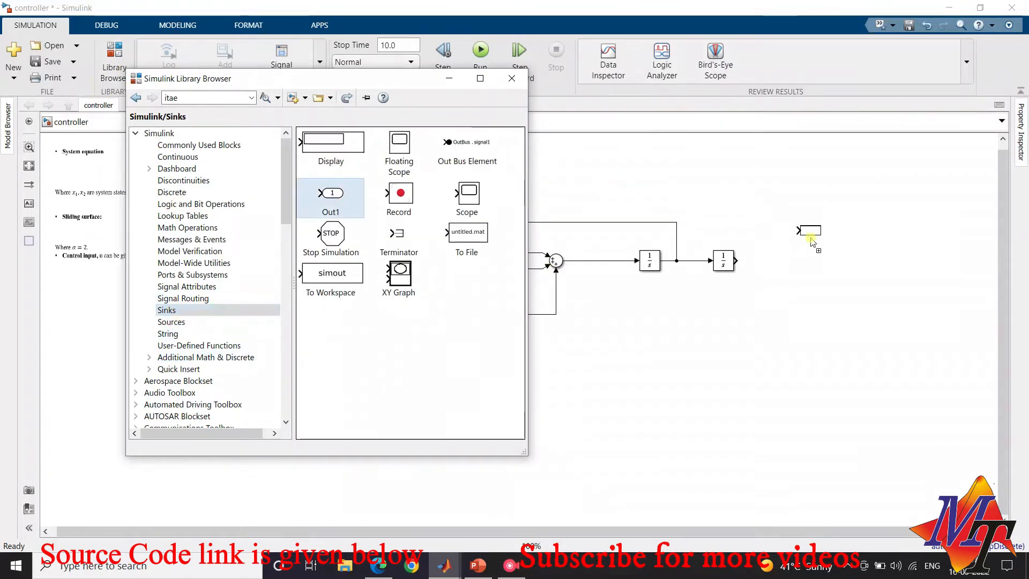
pyautogui.moveTo(429, 569)
pyautogui.click(570, 496)
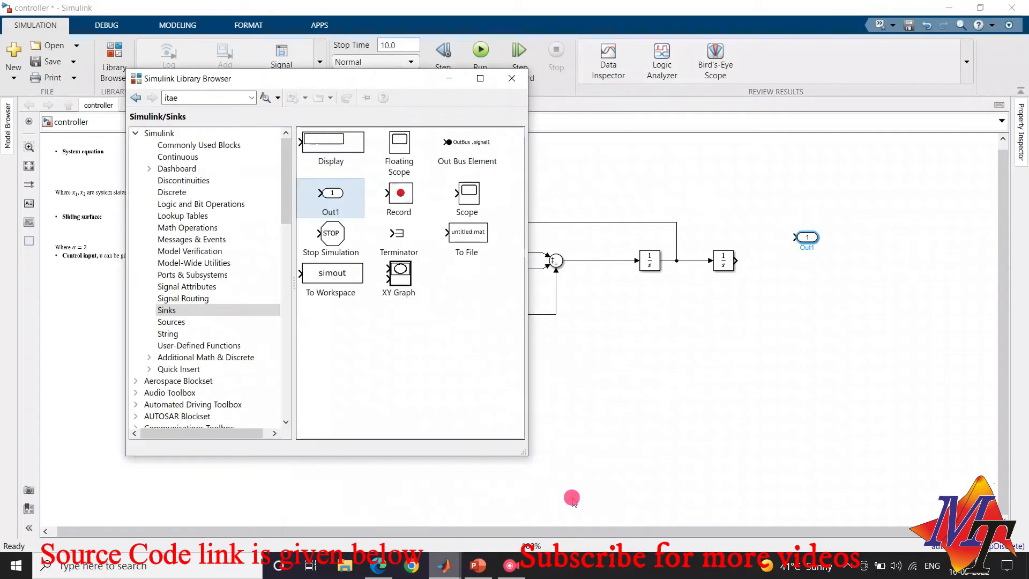
# Add a second outport below the first, branch the signal between the two Integrators to it, and name it x2
pyautogui.moveTo(563, 215); pyautogui.dragTo(675, 261)
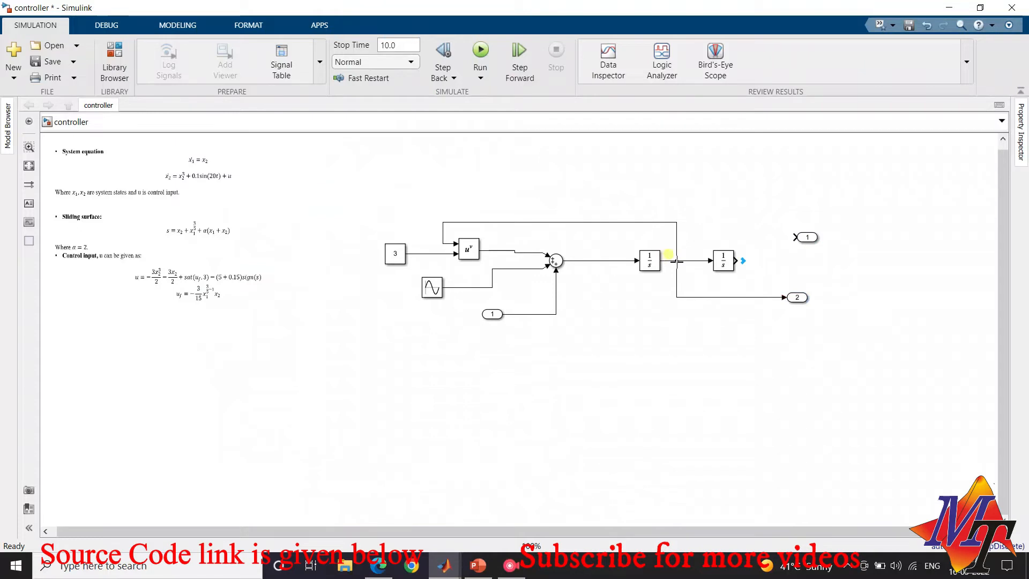
pyautogui.click(799, 299)
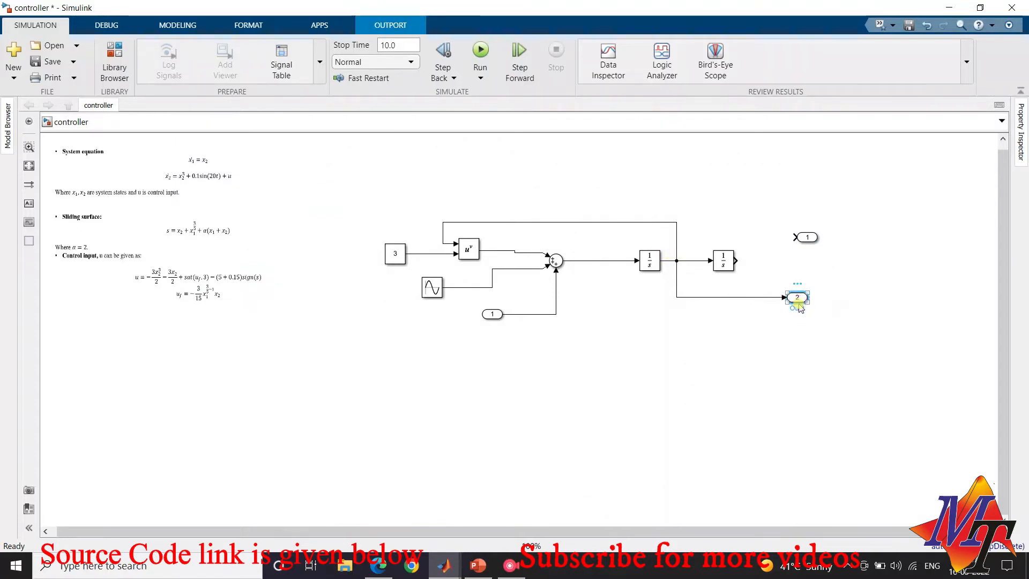
pyautogui.doubleClick(798, 308)
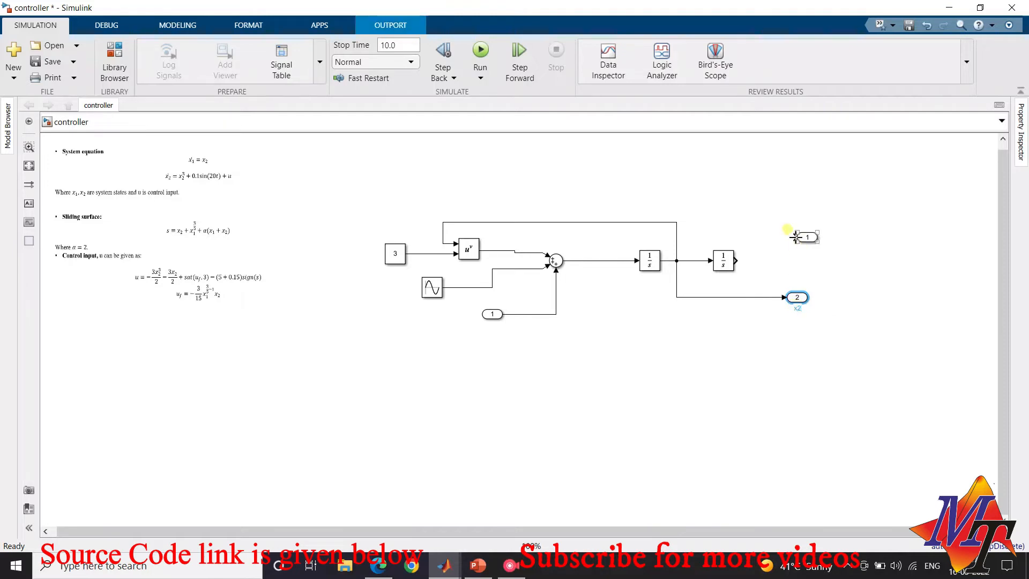
# Connect the first outport to the last Integrator's output and name it x1
pyautogui.moveTo(796, 236); pyautogui.dragTo(737, 261)
pyautogui.click(806, 237)
pyautogui.write('x1')
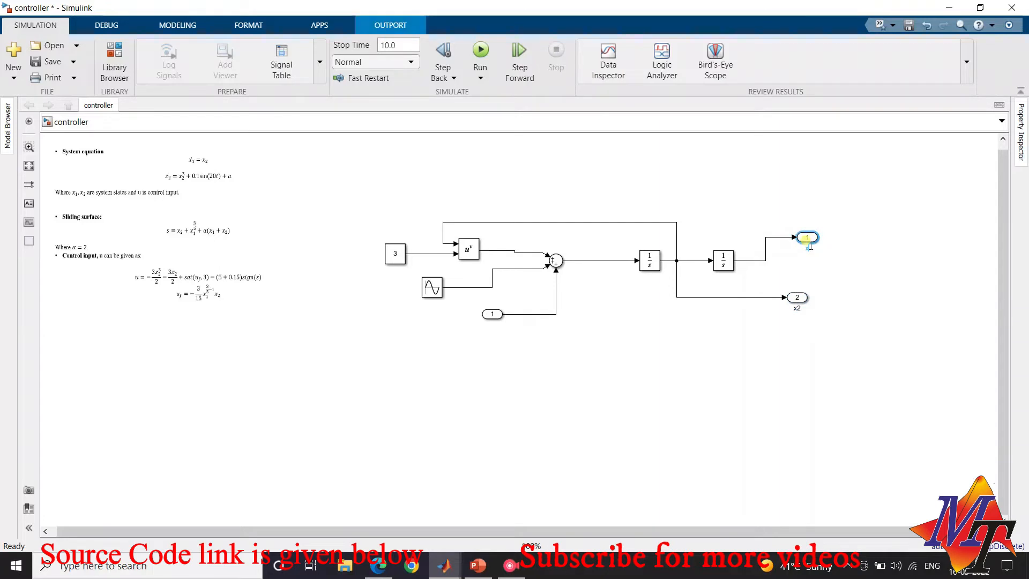
# Rename the inport feeding the Sum block as u and save the model
pyautogui.click(492, 349)
pyautogui.click(428, 288)
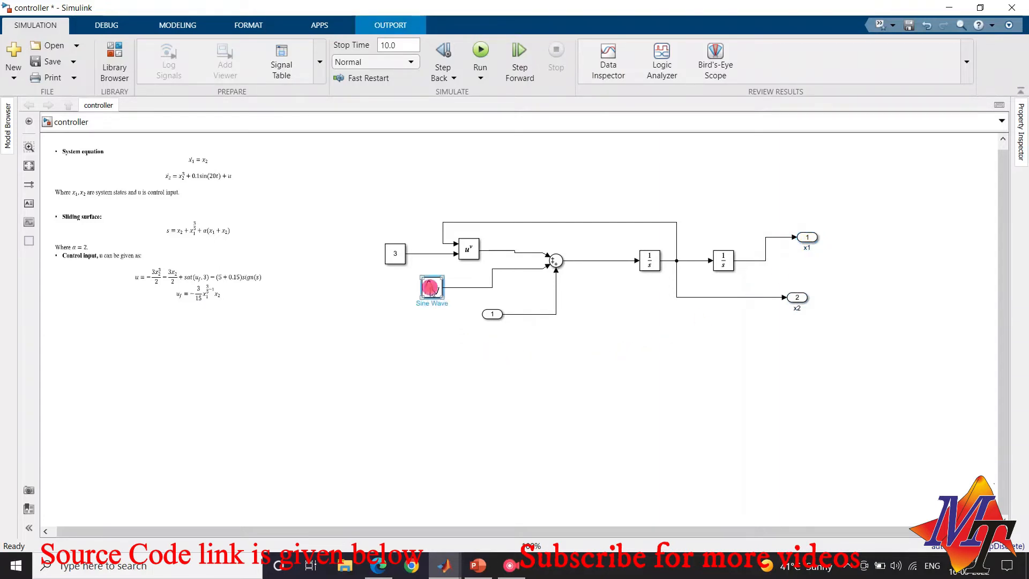
pyautogui.click(491, 315)
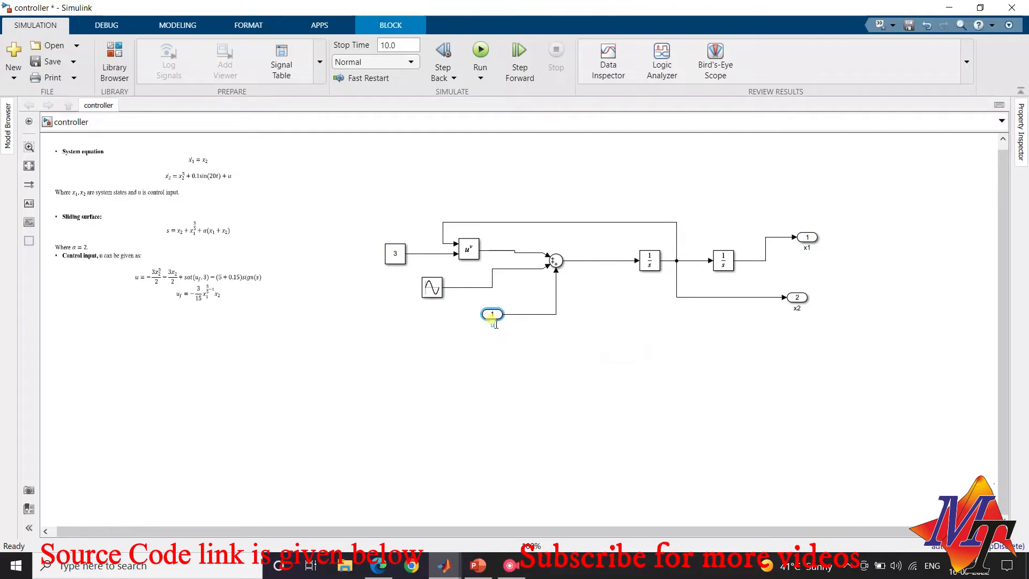
pyautogui.click(549, 428)
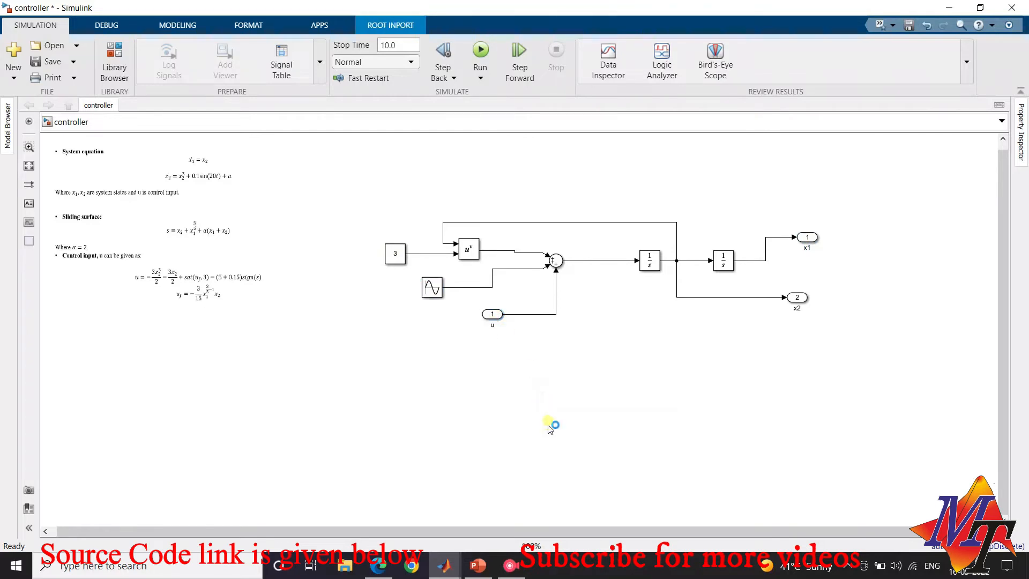
pyautogui.hotkey('ctrl', 's')
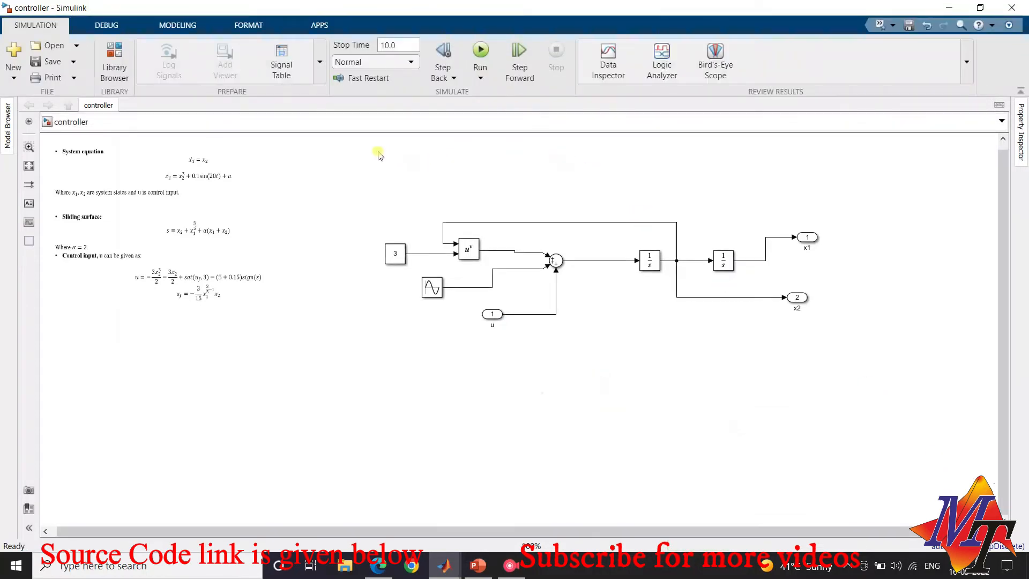
# Create a subsystem from all the plant blocks and ports, and line up the outer u inport with the subsystem's input
pyautogui.moveTo(890, 419); pyautogui.dragTo(413, 165)
pyautogui.moveTo(824, 358); pyautogui.dragTo(834, 358)
pyautogui.click(557, 262)
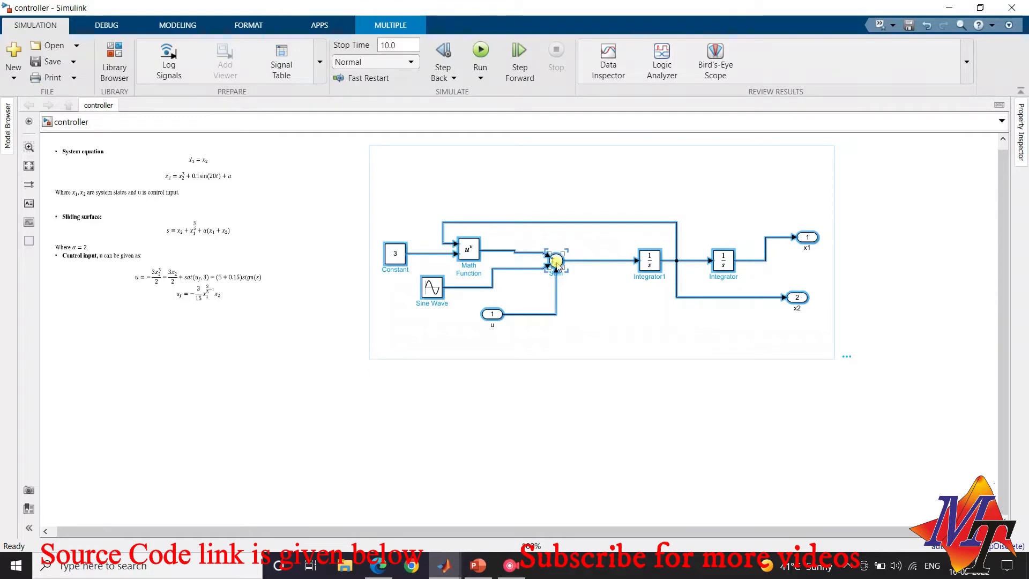
pyautogui.rightClick(556, 262)
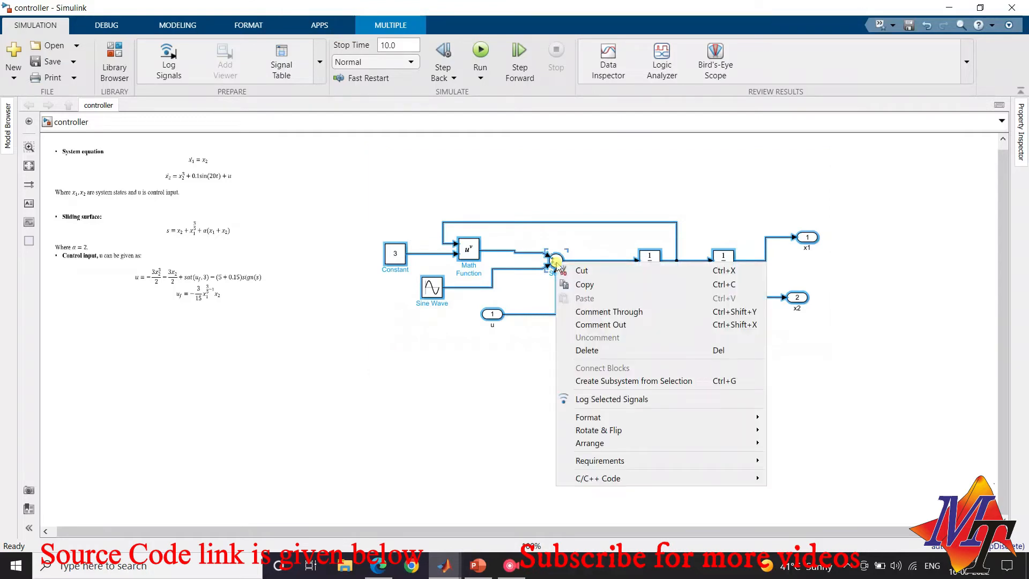
pyautogui.click(588, 382)
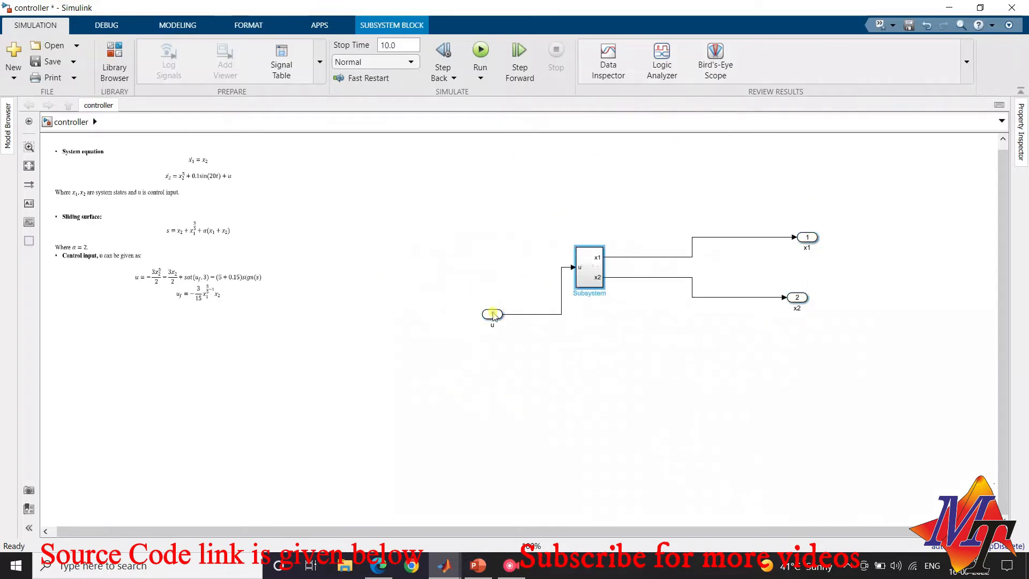
pyautogui.moveTo(492, 314); pyautogui.dragTo(469, 267)
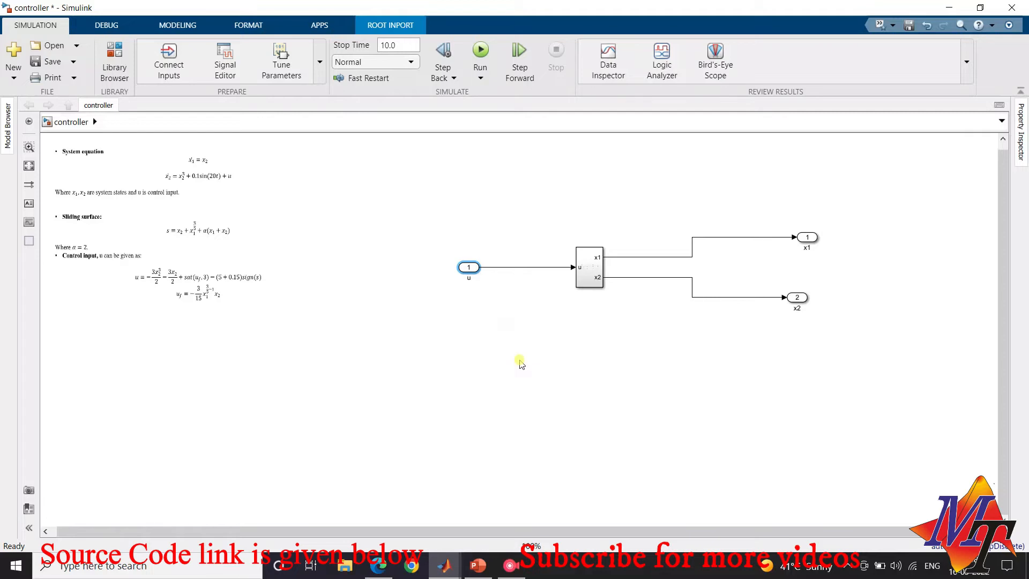
# Delete the outer u inport and place a Gain block from the Commonly Used Blocks library to the left of the plant subsystem
pyautogui.press('Delete')
pyautogui.click(480, 280)
pyautogui.moveTo(444, 566)
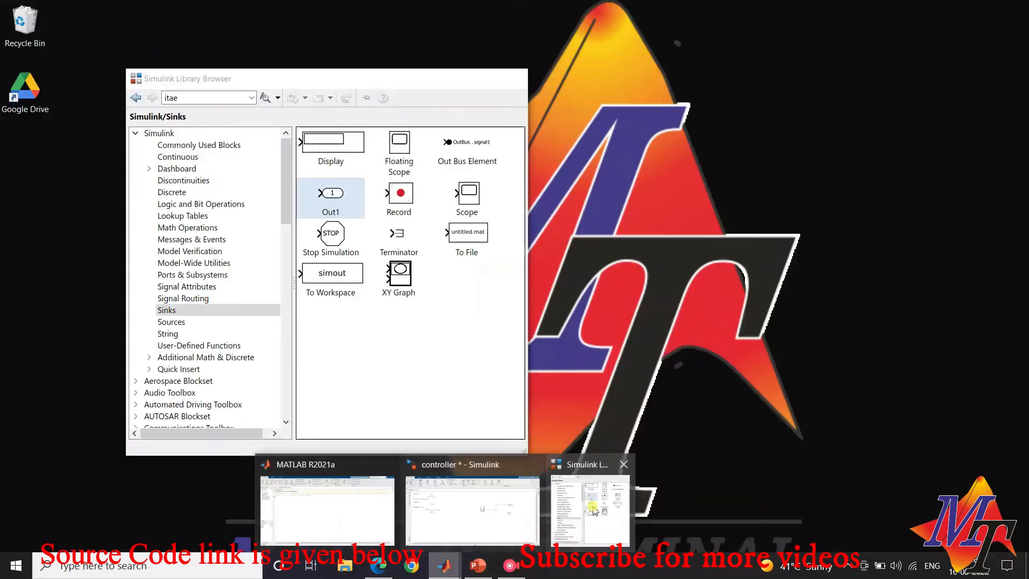
pyautogui.click(594, 511)
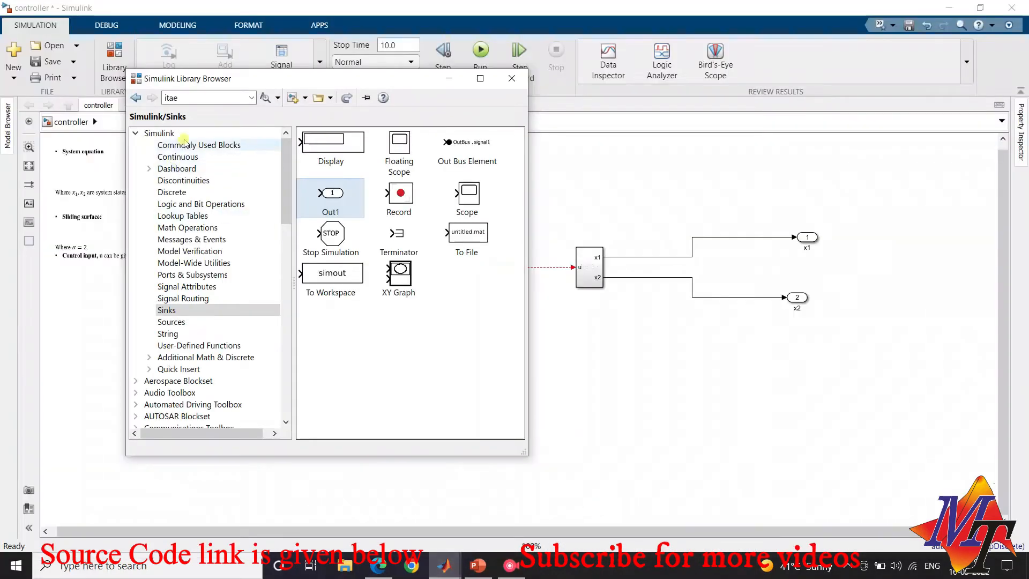
pyautogui.click(185, 145)
pyautogui.moveTo(409, 271)
pyautogui.mouseDown()
pyautogui.moveTo(600, 183)
pyautogui.moveTo(402, 237)
pyautogui.moveTo(402, 257)
pyautogui.mouseUp()
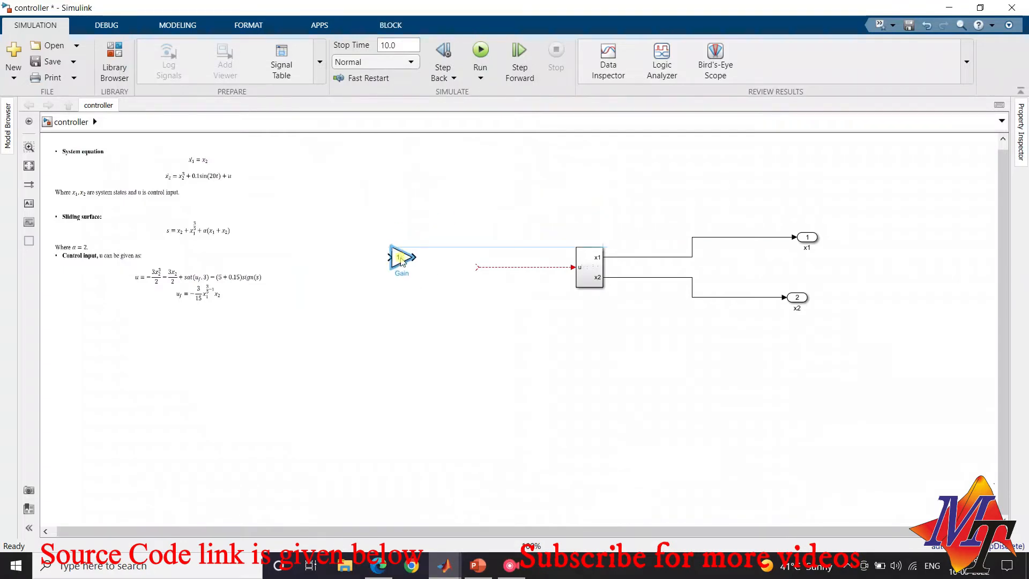
# Create a subsystem from the Gain block and wire its output to the plant subsystem's u input
pyautogui.moveTo(425, 300); pyautogui.dragTo(370, 234)
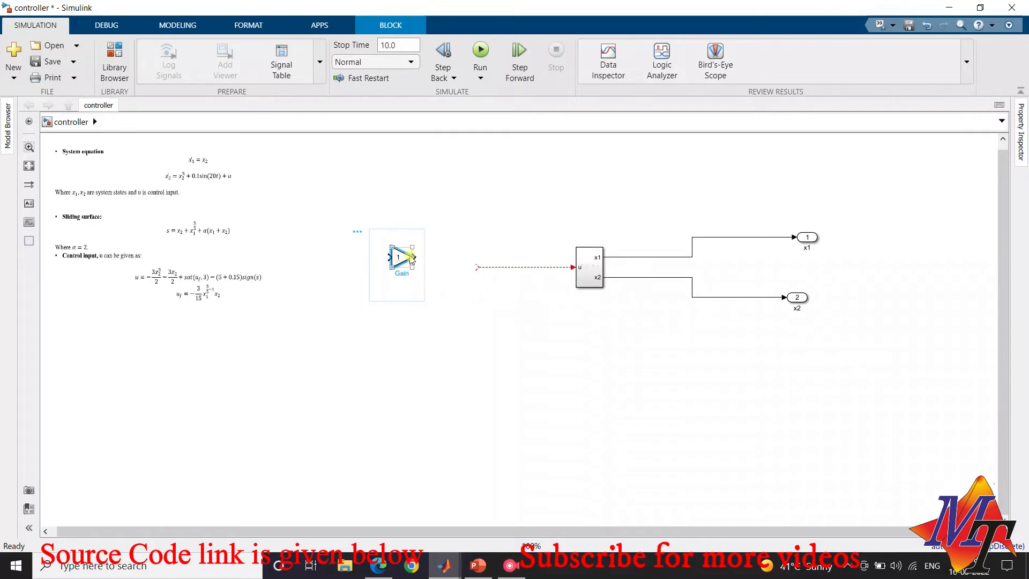
pyautogui.doubleClick(397, 260)
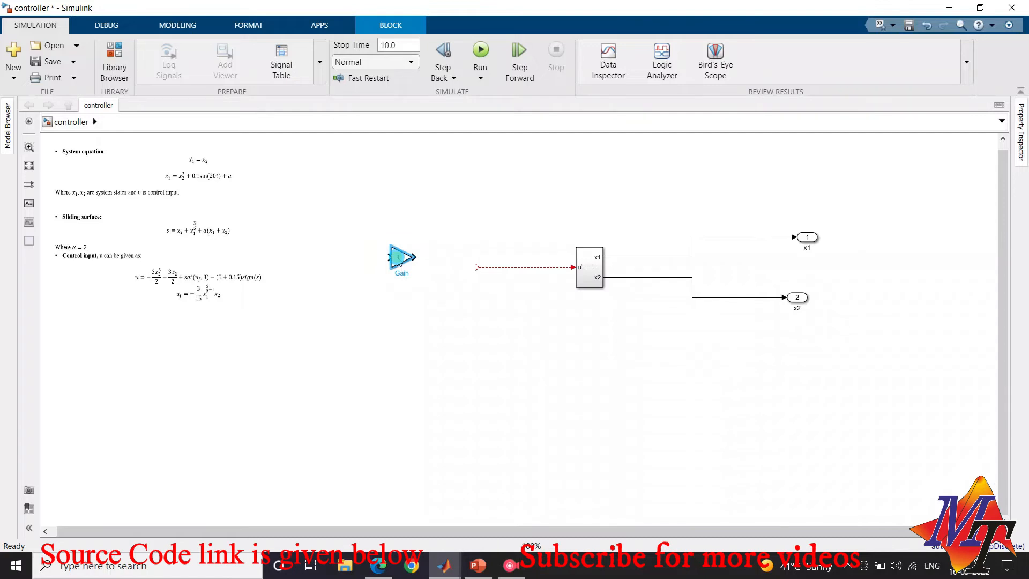
pyautogui.rightClick(397, 260)
pyautogui.click(445, 151)
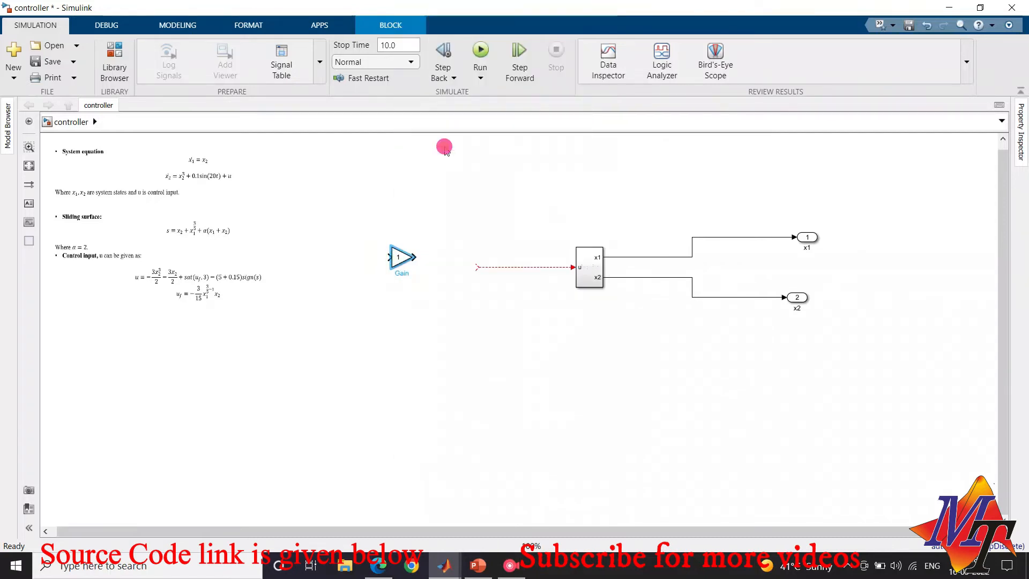
pyautogui.hotkey('ctrl', 'g')
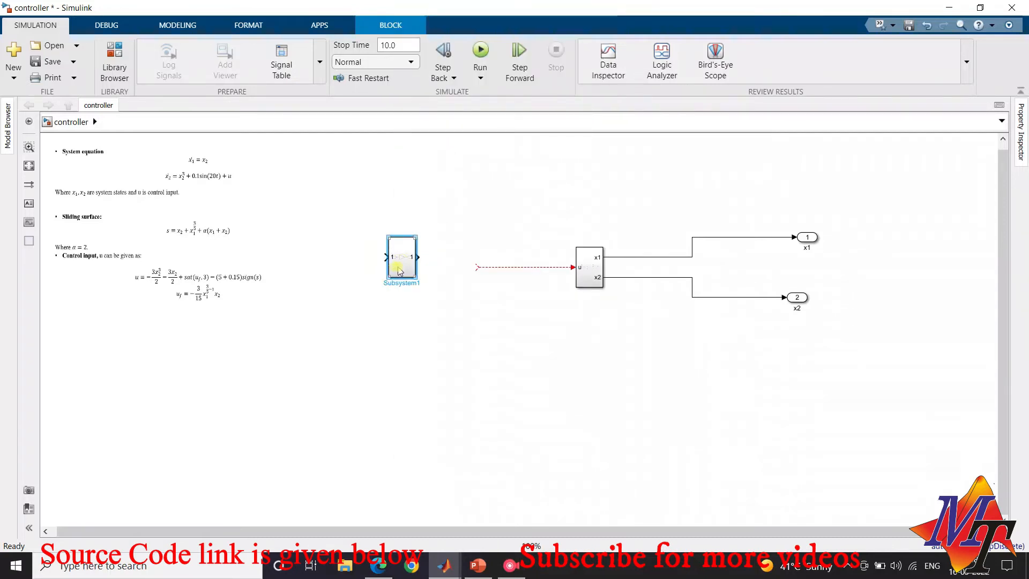
pyautogui.moveTo(417, 257); pyautogui.dragTo(479, 267)
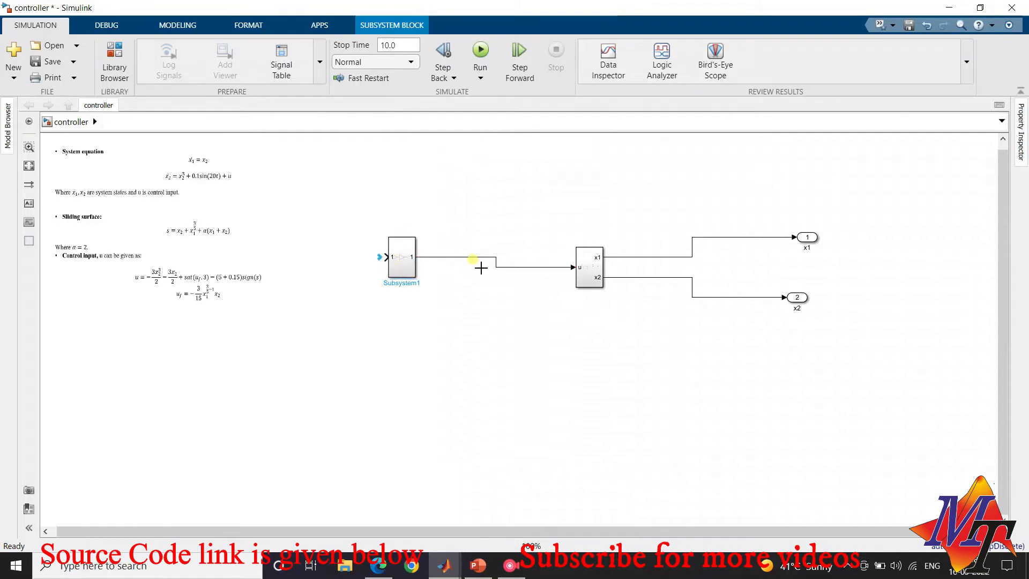
# Rename the controller subsystem's outport as u and move its In1 port further left of the Gain
pyautogui.click(400, 266)
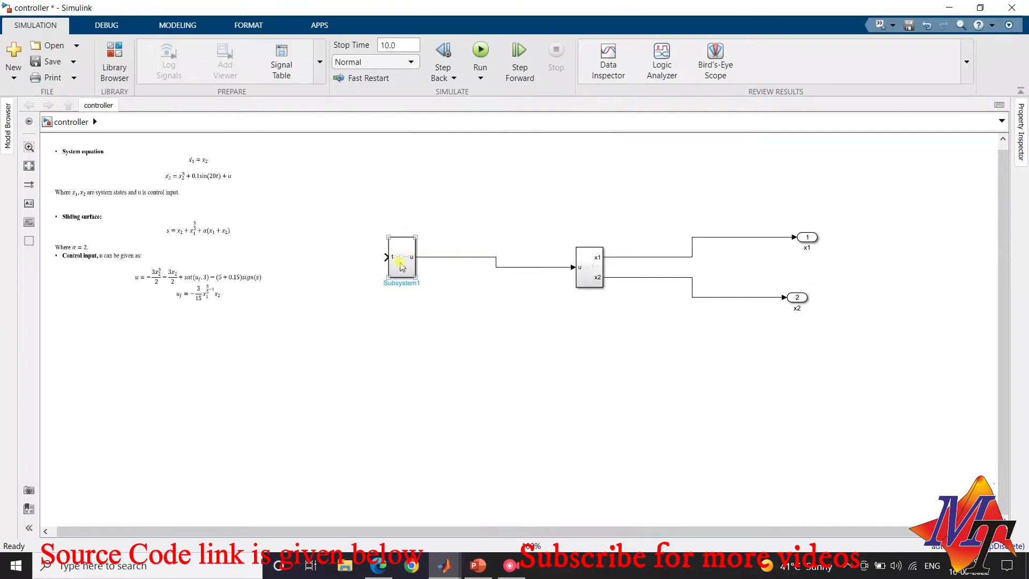
pyautogui.click(397, 297)
pyautogui.click(399, 273)
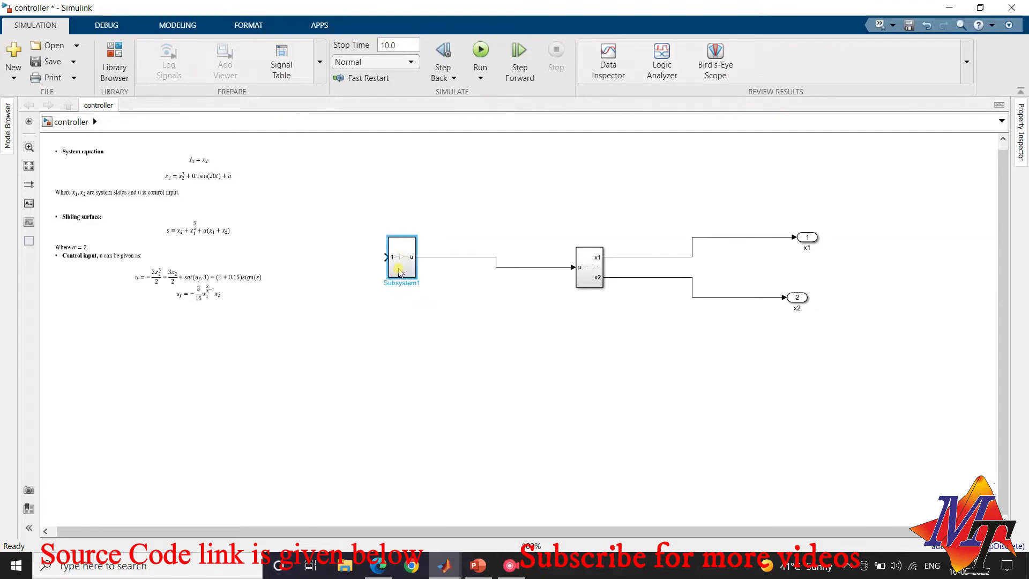
pyautogui.doubleClick(399, 261)
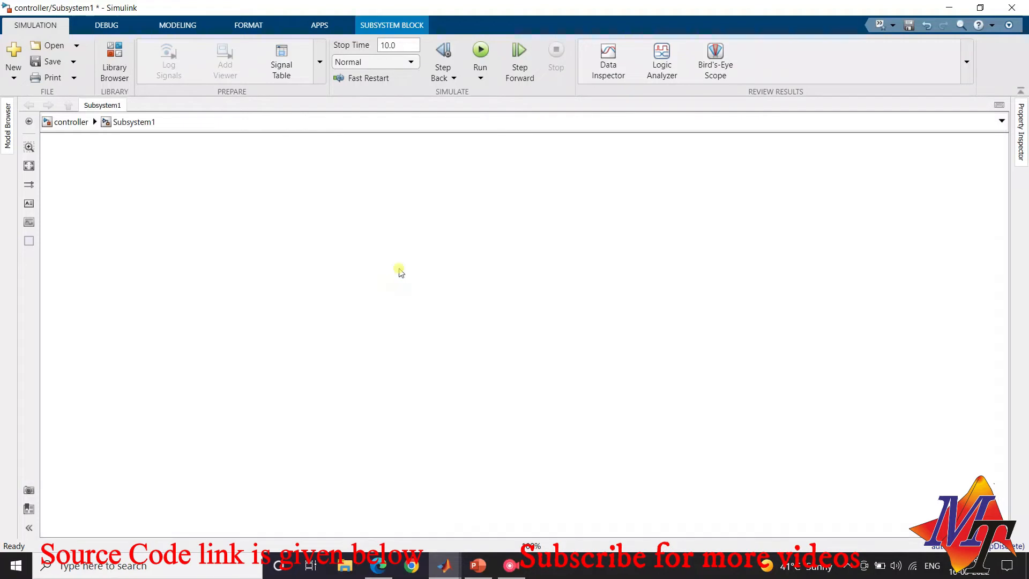
pyautogui.moveTo(492, 336); pyautogui.dragTo(318, 313)
# Add a second inport below In1 in the controller subsystem and delete the wire from In1 to the Gain
pyautogui.click(127, 70)
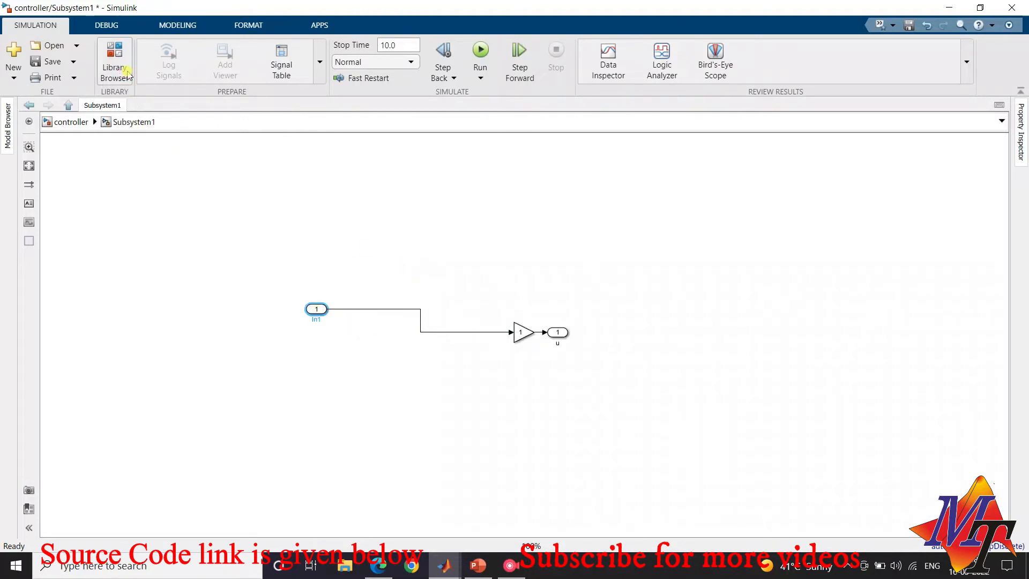
pyautogui.moveTo(414, 324); pyautogui.dragTo(301, 337)
pyautogui.click(385, 309)
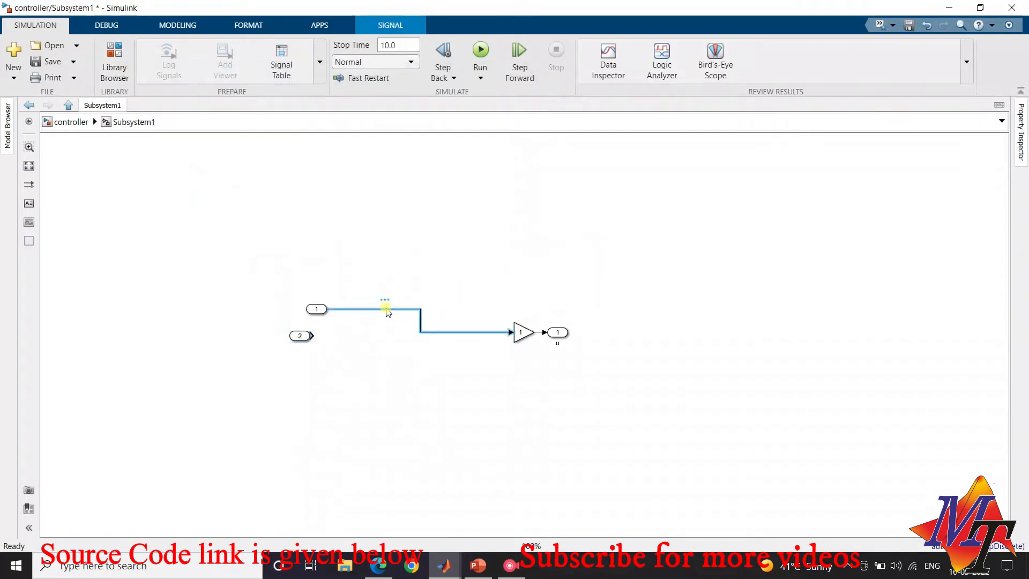
pyautogui.press('Delete')
# Name the controller subsystem's two inports x1 and x2, and move x1 up and to the left
pyautogui.click(317, 309)
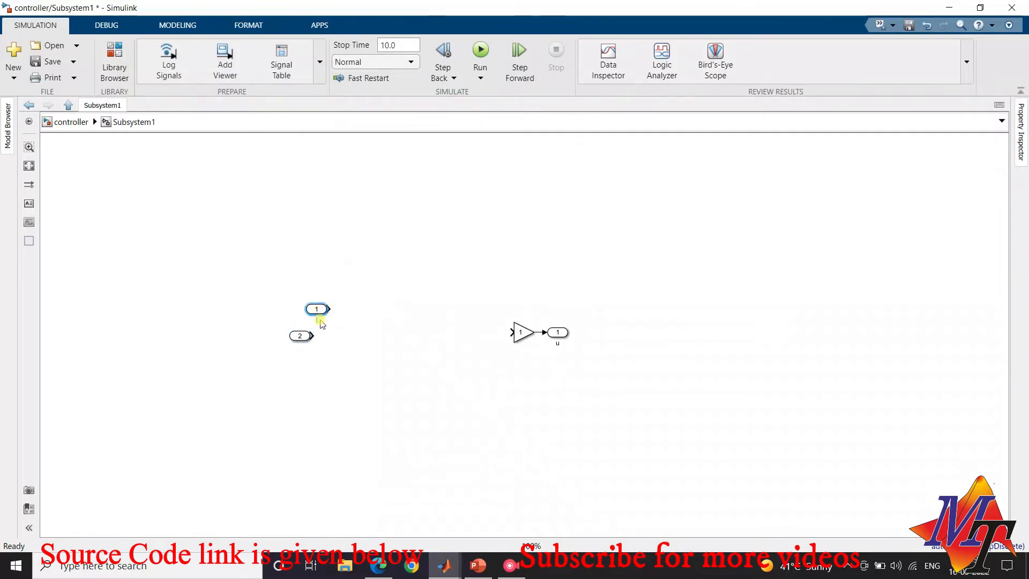
pyautogui.click(304, 336)
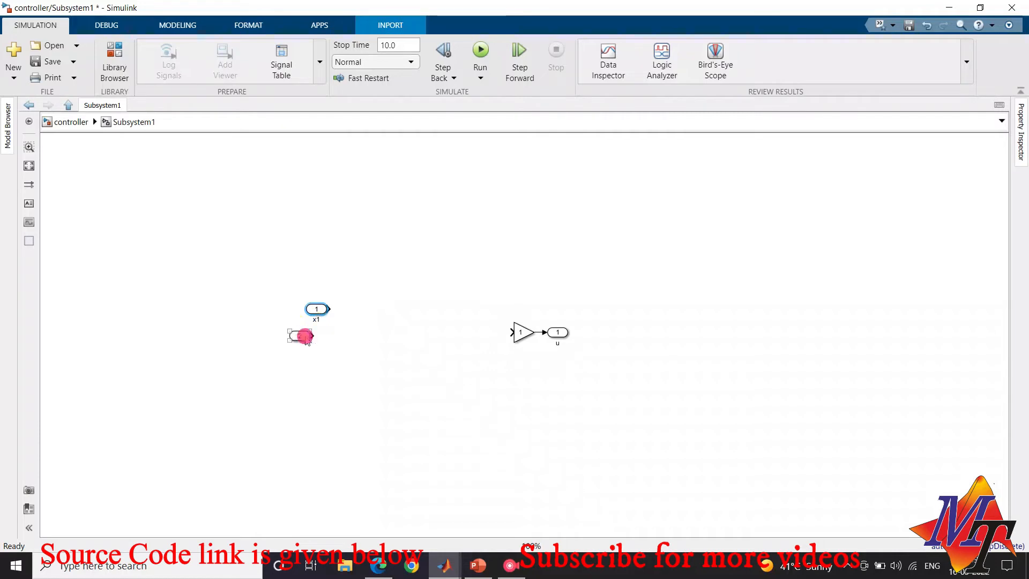
pyautogui.doubleClick(300, 346)
pyautogui.moveTo(322, 309); pyautogui.dragTo(262, 288)
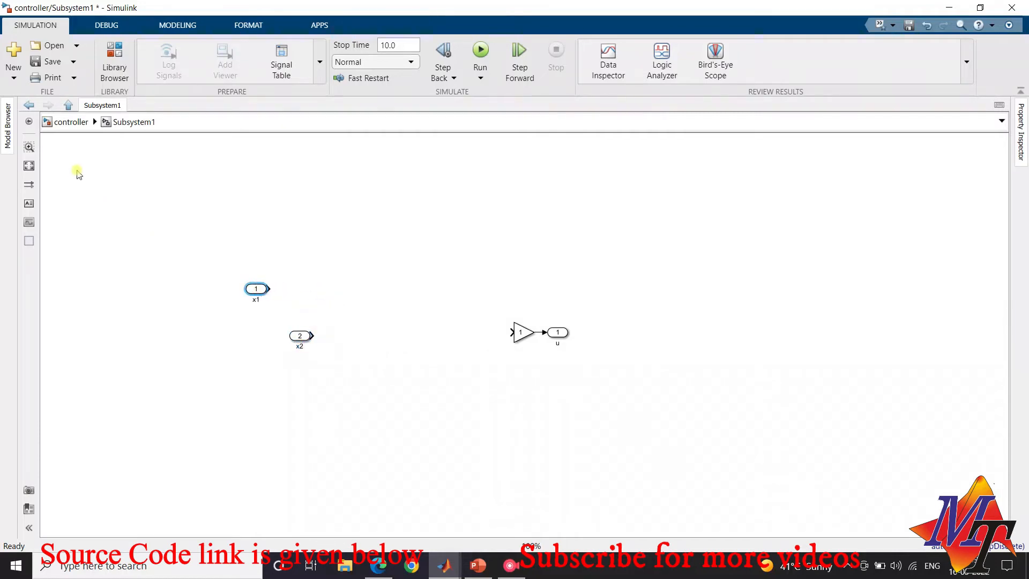
# Return to the top level and feed the plant's x1 and x2 output signals back to the controller subsystem's matching inputs
pyautogui.click(71, 110)
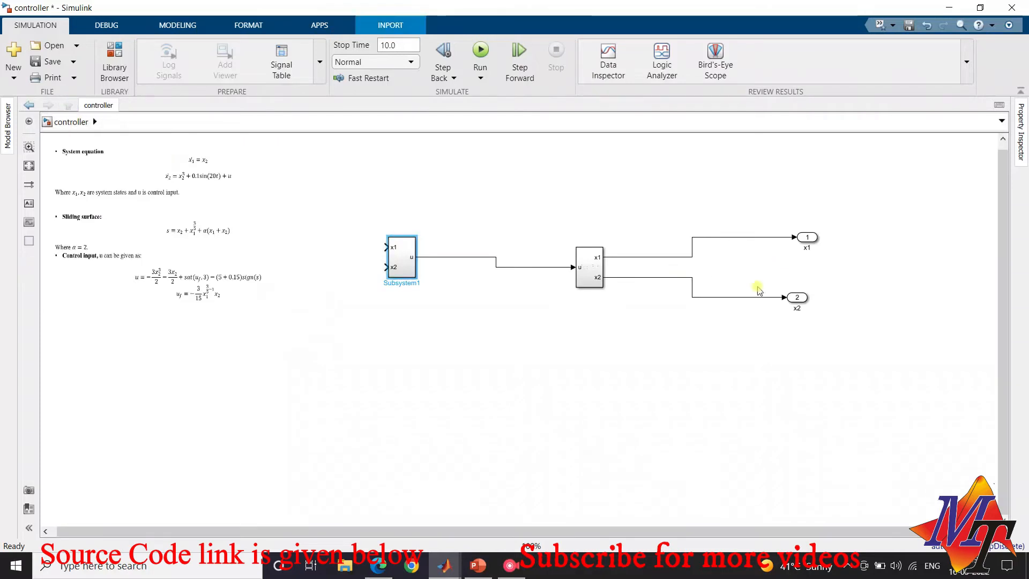
pyautogui.moveTo(389, 249); pyautogui.dragTo(707, 237)
pyautogui.moveTo(385, 267)
pyautogui.mouseDown()
pyautogui.moveTo(352, 310)
pyautogui.moveTo(755, 322)
pyautogui.moveTo(738, 299)
pyautogui.mouseUp()
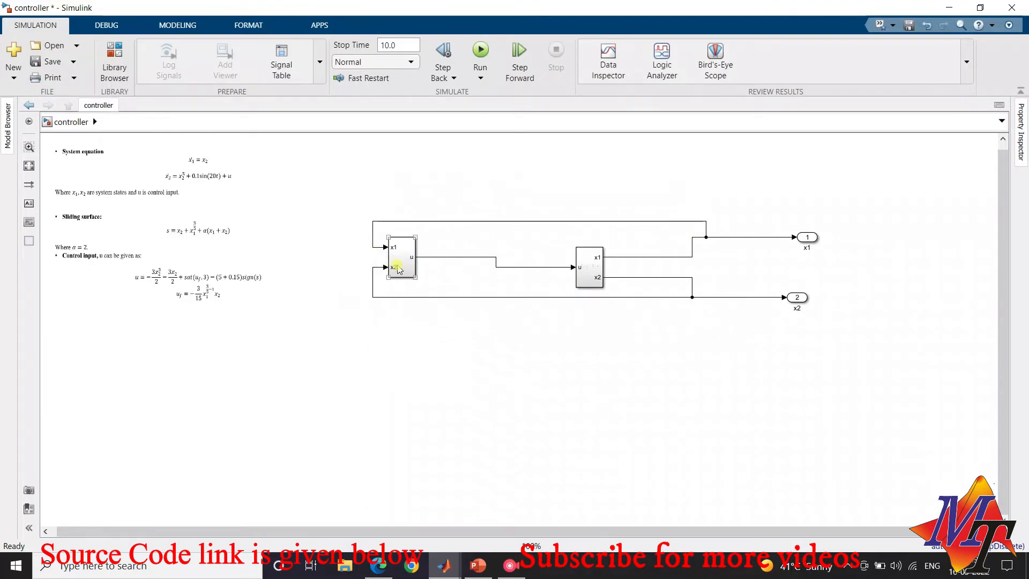
# Open the controller subsystem and arrange its inports further left, with x1 directly above x2
pyautogui.doubleClick(396, 265)
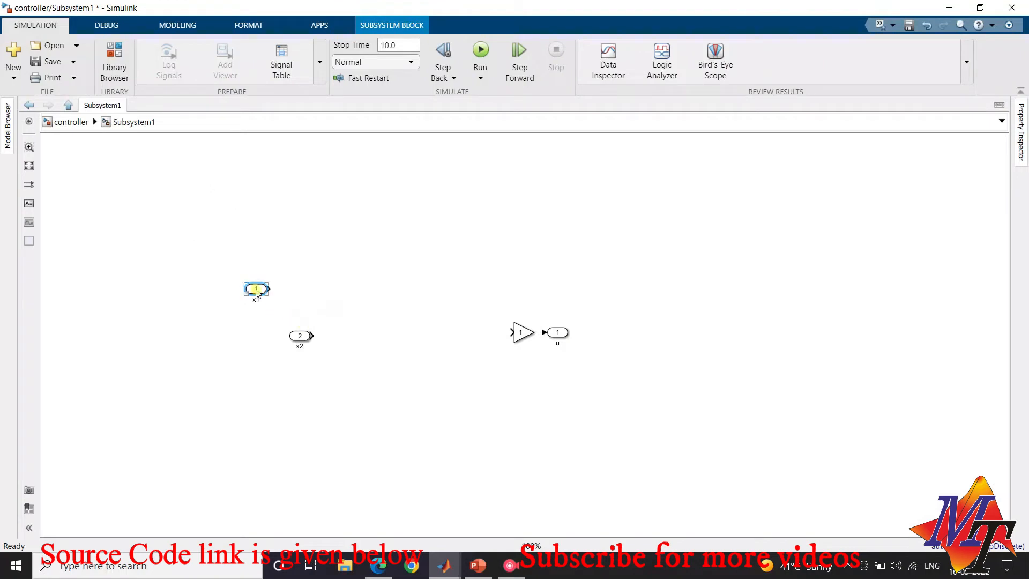
pyautogui.moveTo(257, 290); pyautogui.dragTo(307, 305)
pyautogui.click(300, 336)
pyautogui.moveTo(272, 343); pyautogui.dragTo(265, 342)
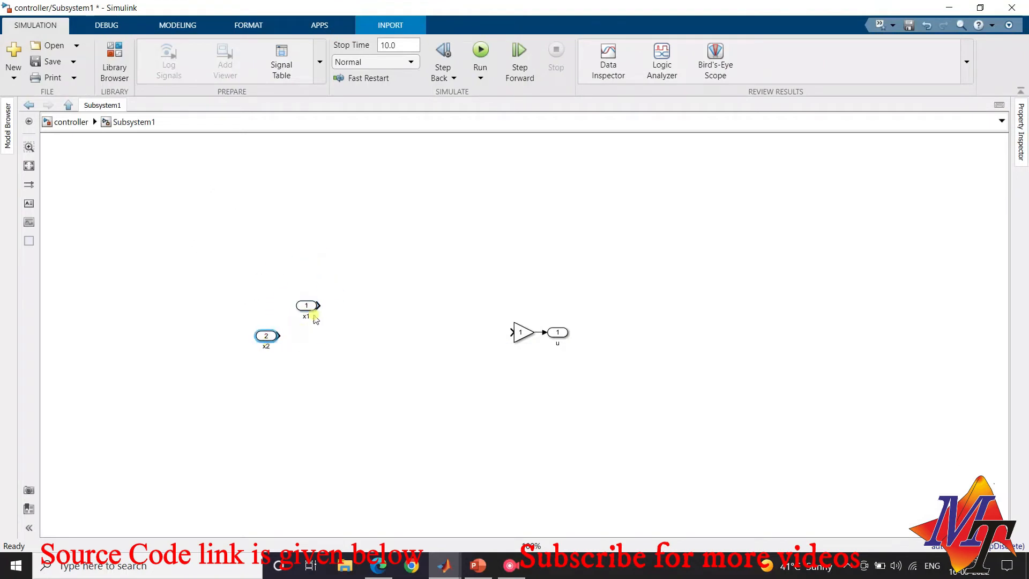
pyautogui.moveTo(303, 304); pyautogui.dragTo(255, 298)
# Draw an open wire into the Gain's input in the controller subsystem and delete the wire from the Gain to outport u
pyautogui.moveTo(511, 332)
pyautogui.mouseDown()
pyautogui.moveTo(443, 280)
pyautogui.moveTo(455, 290)
pyautogui.mouseUp()
pyautogui.click(574, 312)
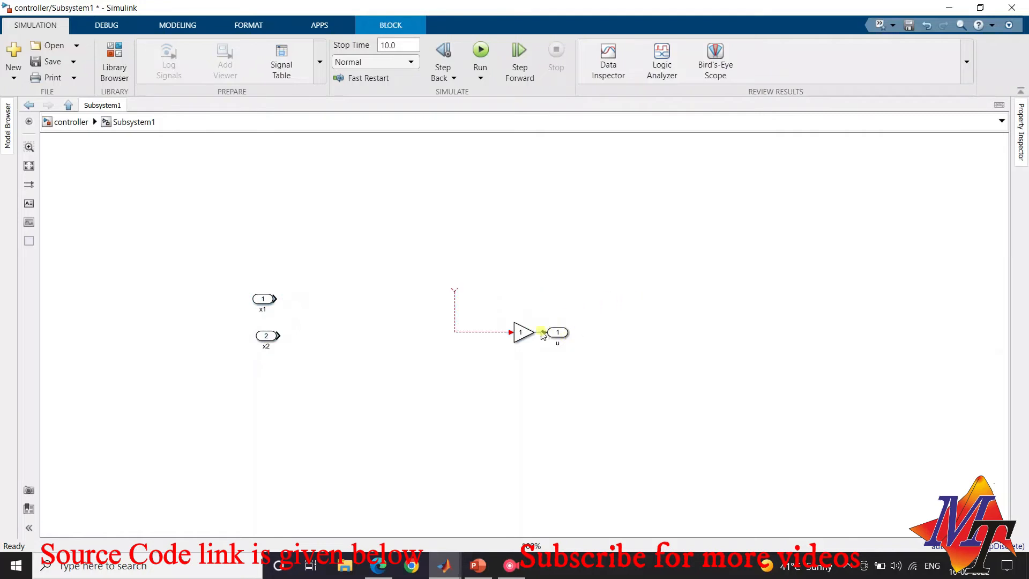
pyautogui.click(540, 332)
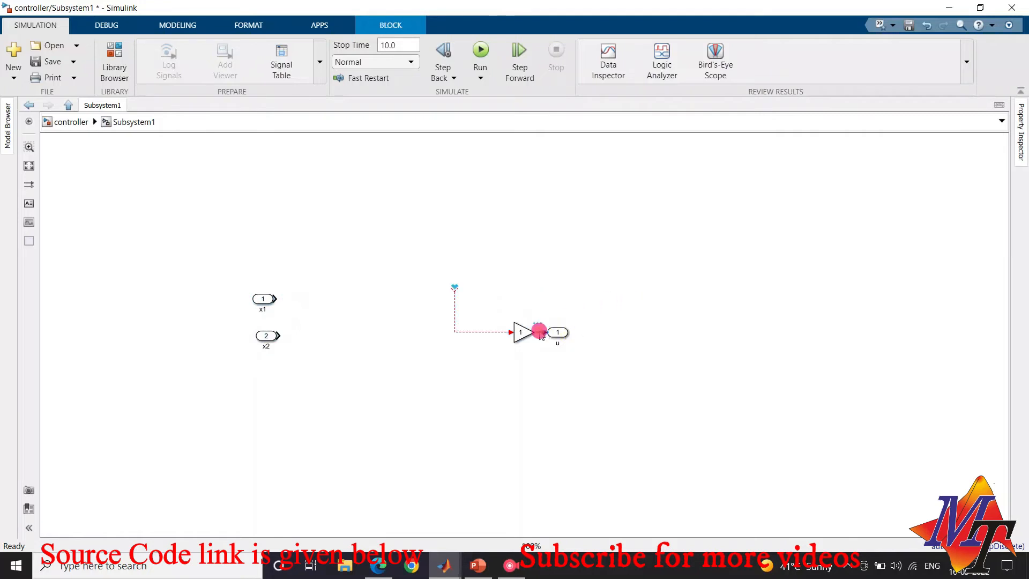
pyautogui.click(514, 336)
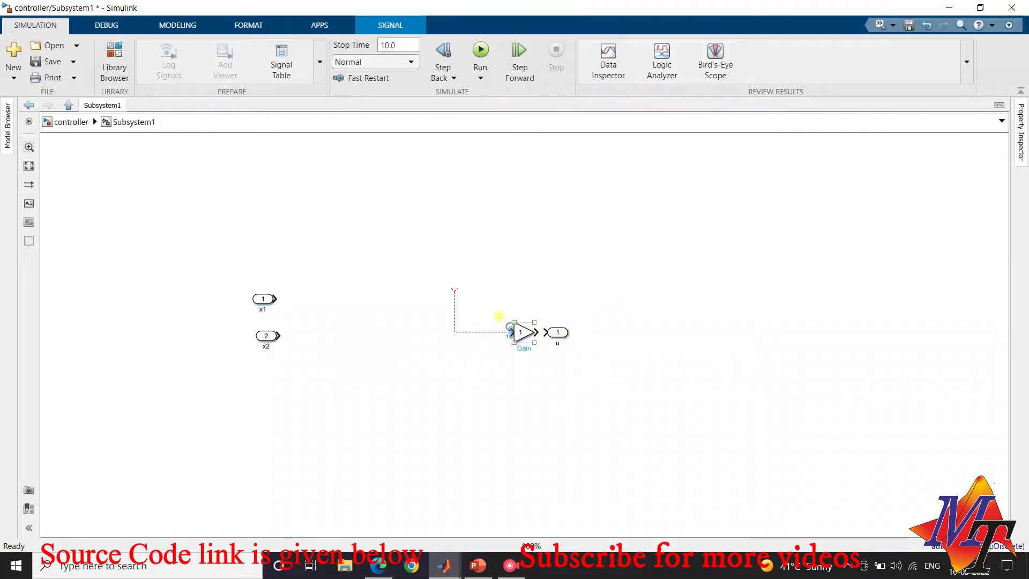
pyautogui.click(469, 331)
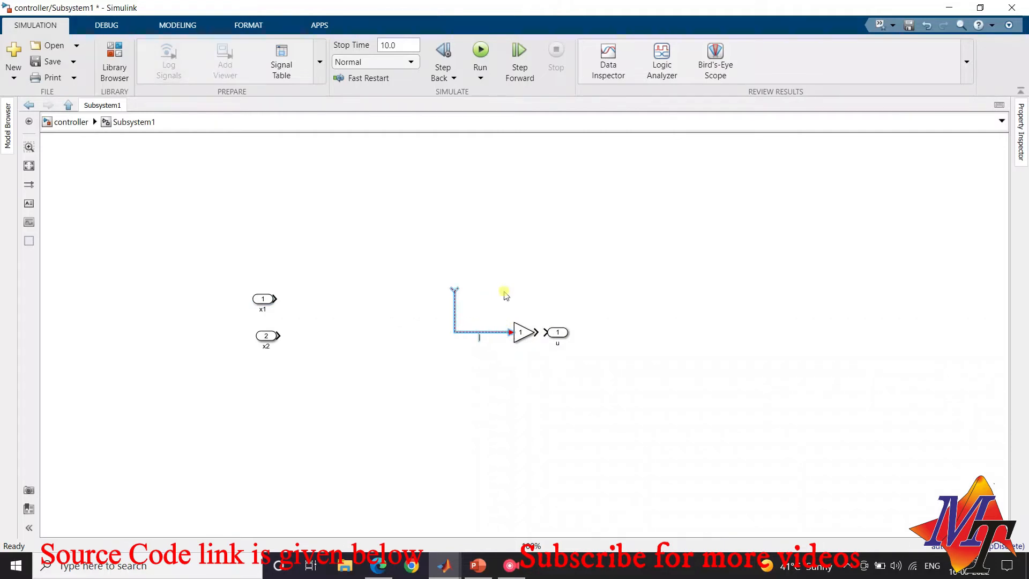
pyautogui.click(519, 330)
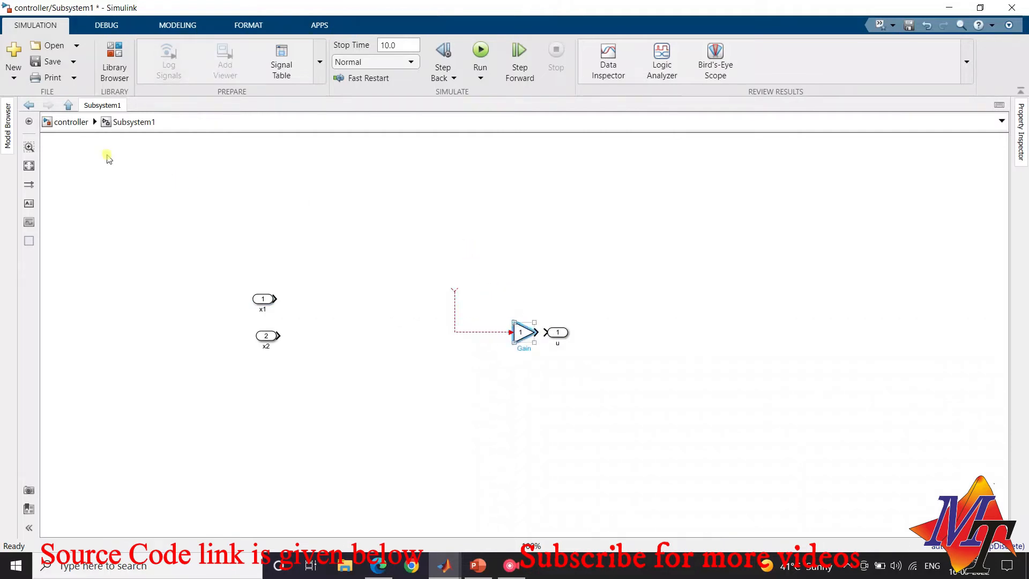
# Check the control equations at the top level, then reopen the controller subsystem, move the Gain up and left and delete its dangling input wire
pyautogui.click(71, 122)
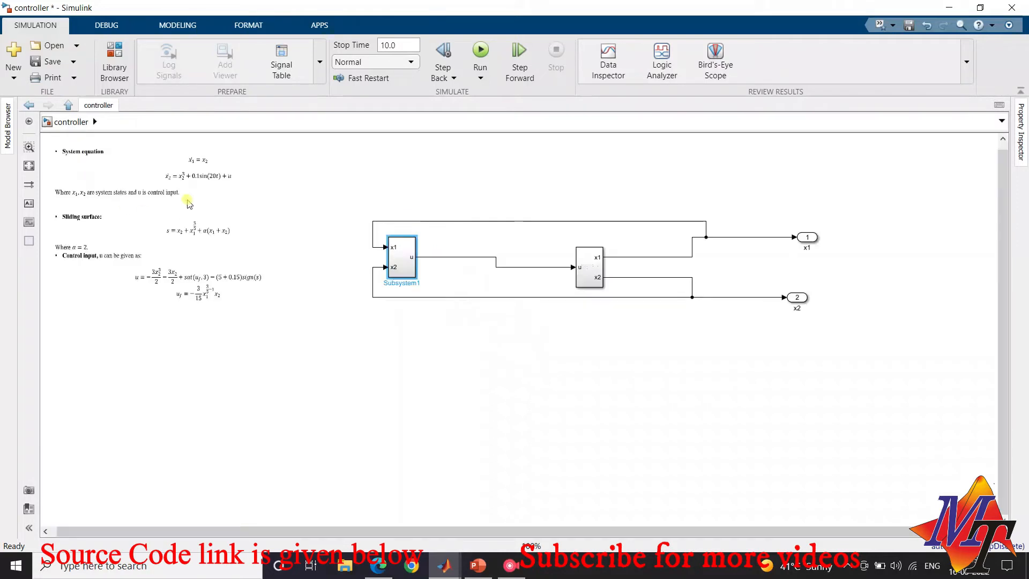
pyautogui.click(188, 203)
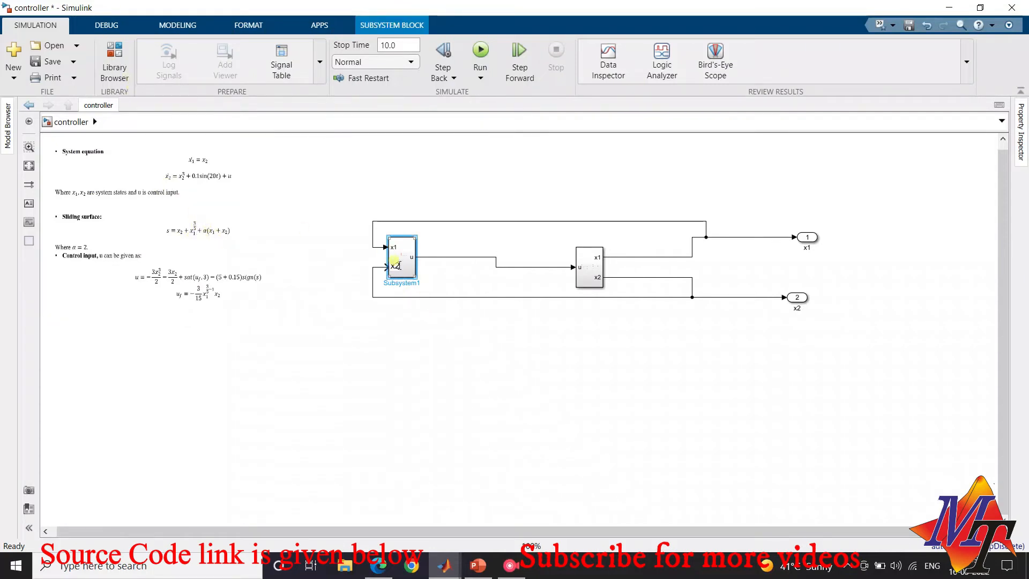
pyautogui.doubleClick(400, 260)
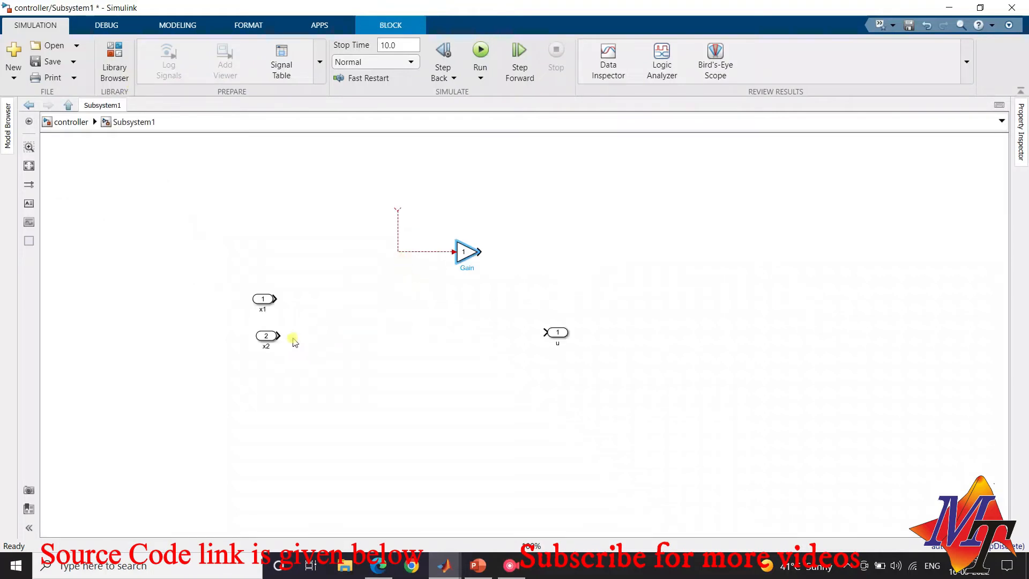
pyautogui.moveTo(461, 246); pyautogui.dragTo(408, 213)
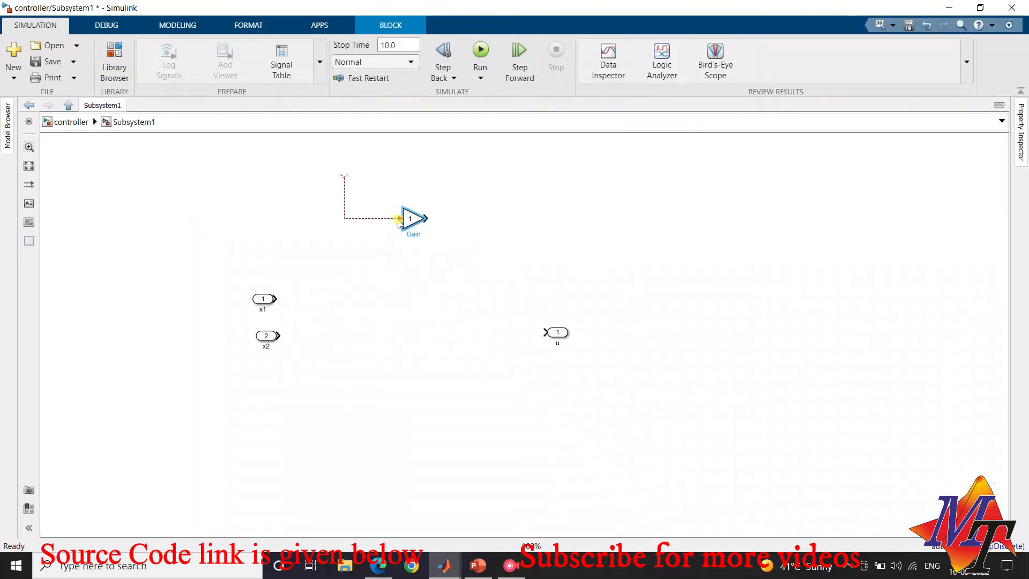
pyautogui.click(382, 207)
pyautogui.press('Delete')
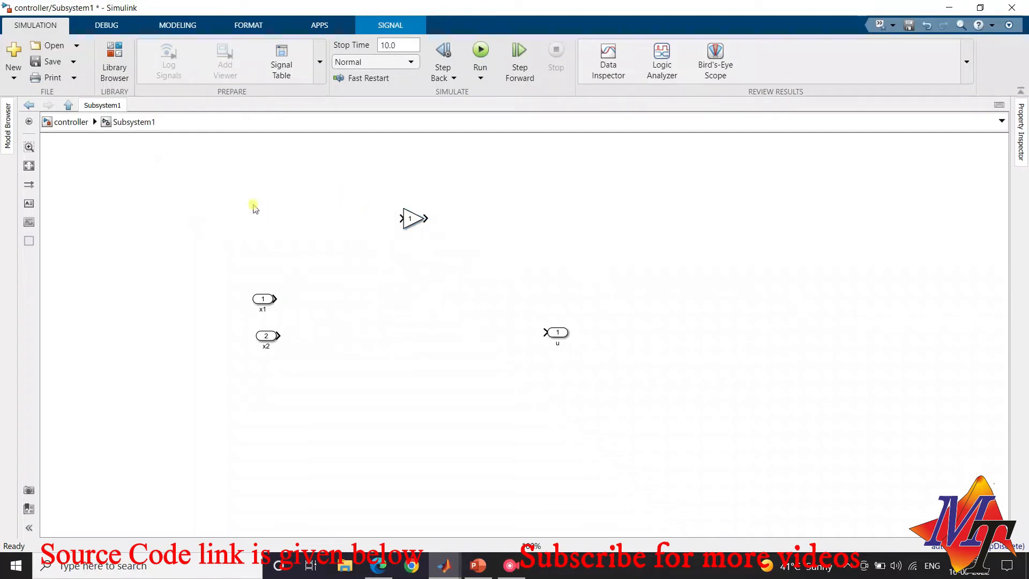
# Add a Sum block from the Commonly Used Blocks library to the controller subsystem
pyautogui.click(117, 75)
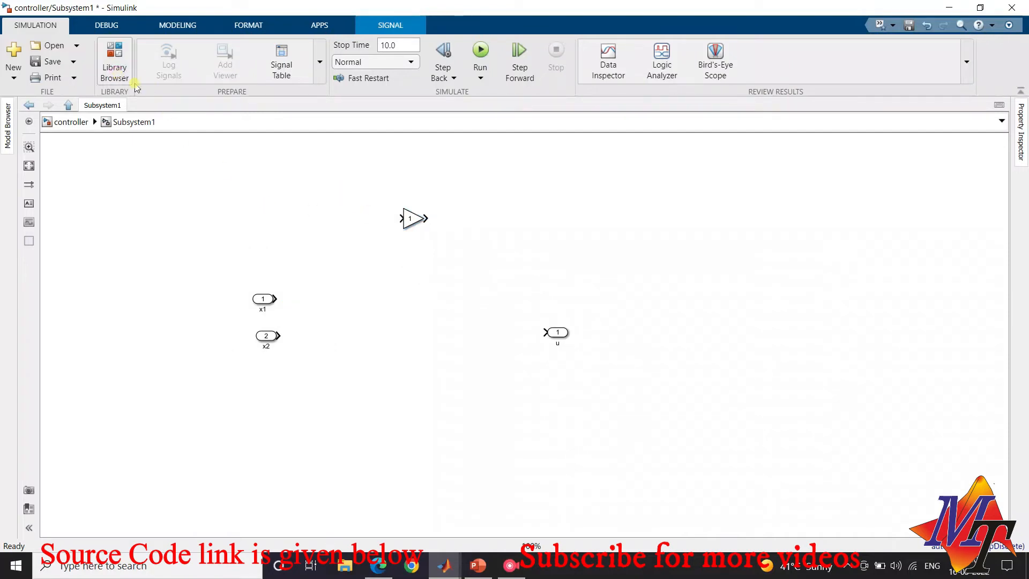
pyautogui.moveTo(518, 300); pyautogui.dragTo(551, 402)
pyautogui.click(551, 405)
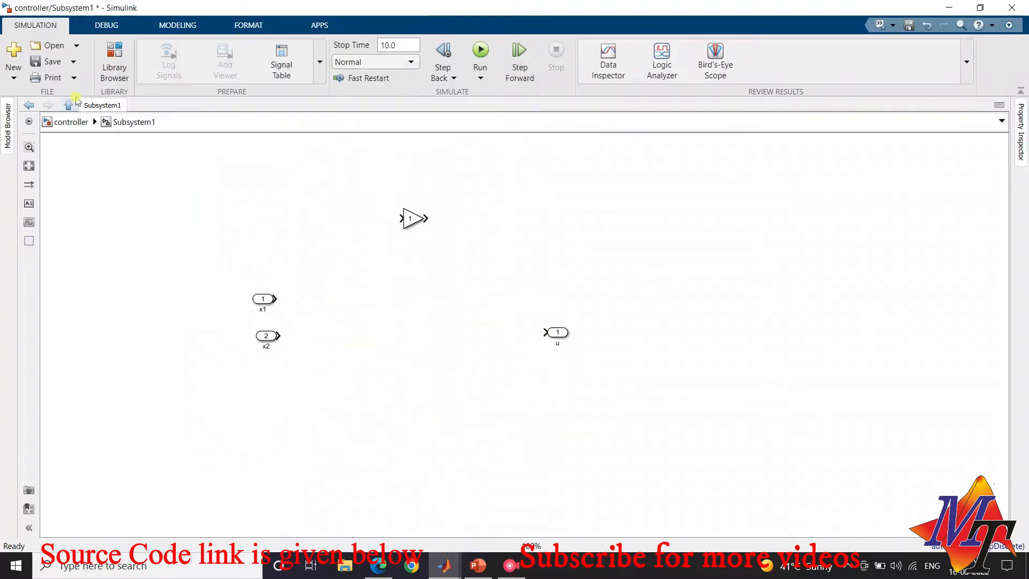
pyautogui.click(114, 58)
pyautogui.click(420, 353)
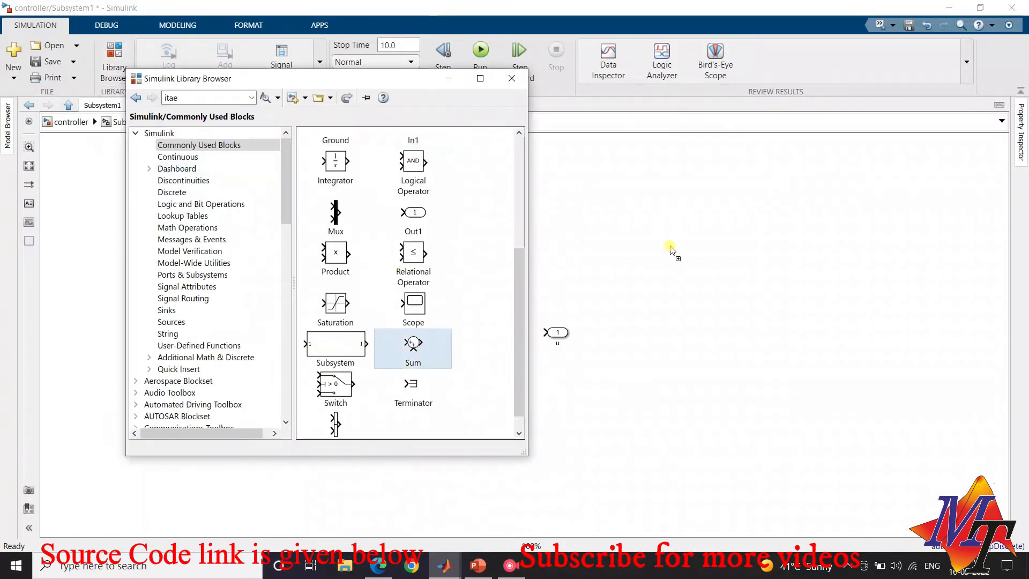
pyautogui.click(657, 258)
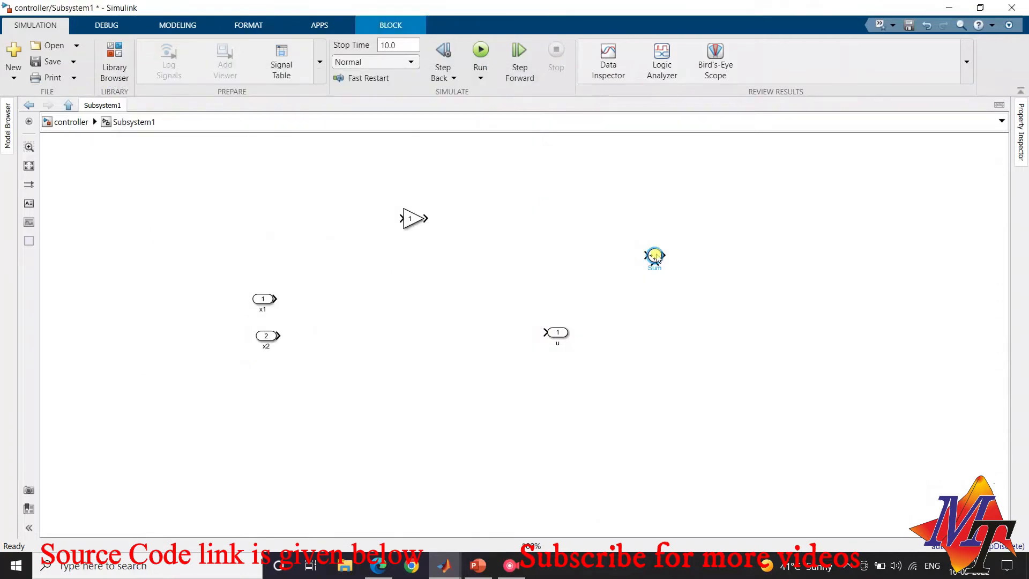
# Move the Sum block beside inport x2 and wire x2 to its first input
pyautogui.moveTo(657, 258); pyautogui.dragTo(330, 338)
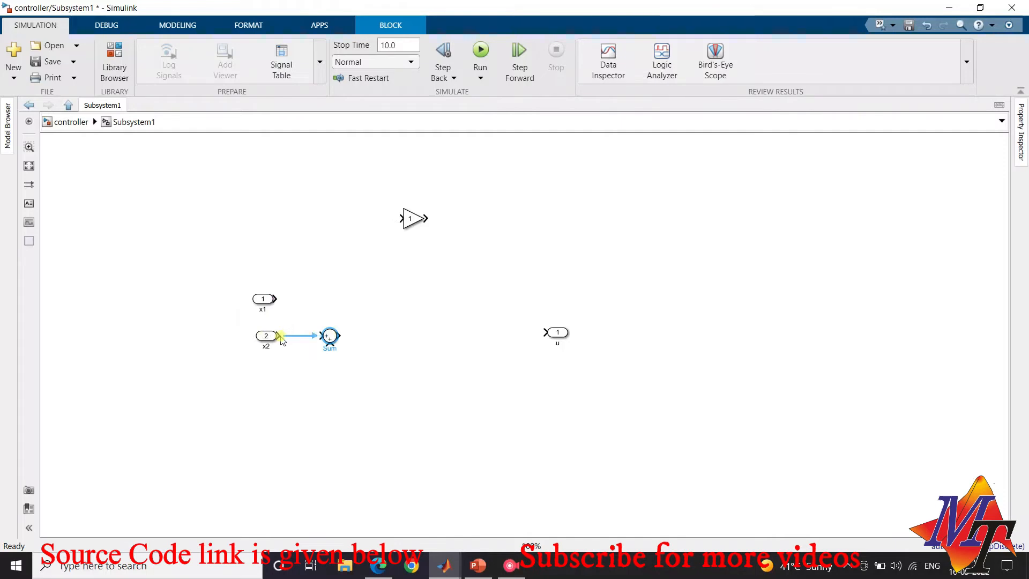
pyautogui.click(301, 337)
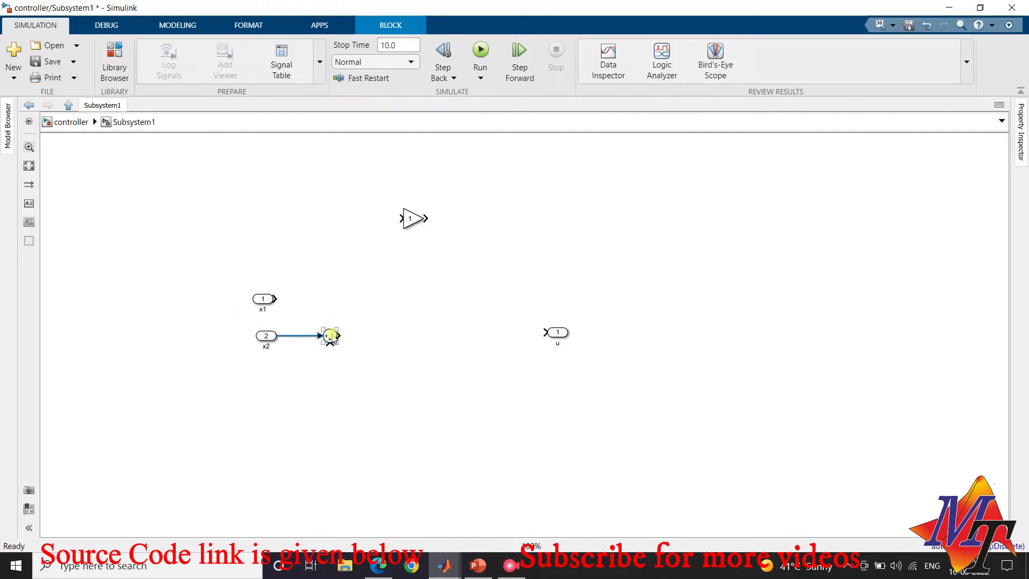
pyautogui.moveTo(329, 335); pyautogui.dragTo(365, 333)
pyautogui.click(337, 332)
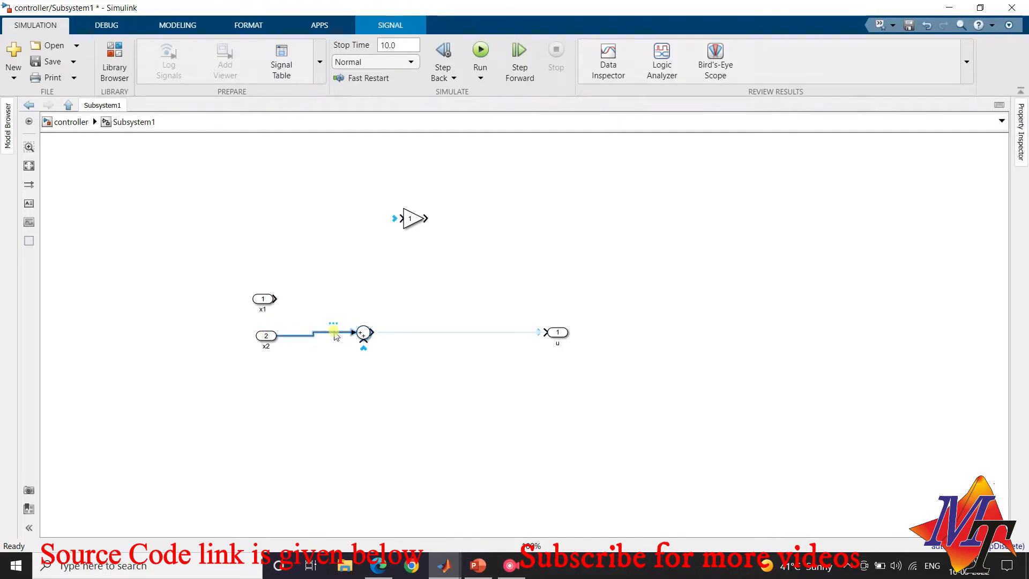
# After consulting the control equations, delete the wire from x2 to Sum and reposition Sum level with x1 and outport u further right
pyautogui.click(75, 122)
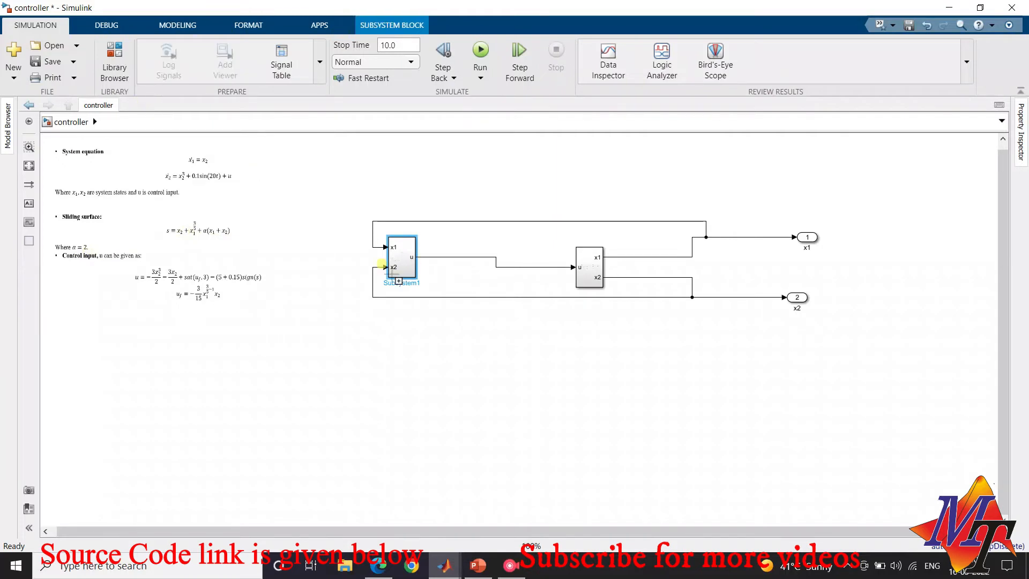
pyautogui.doubleClick(394, 271)
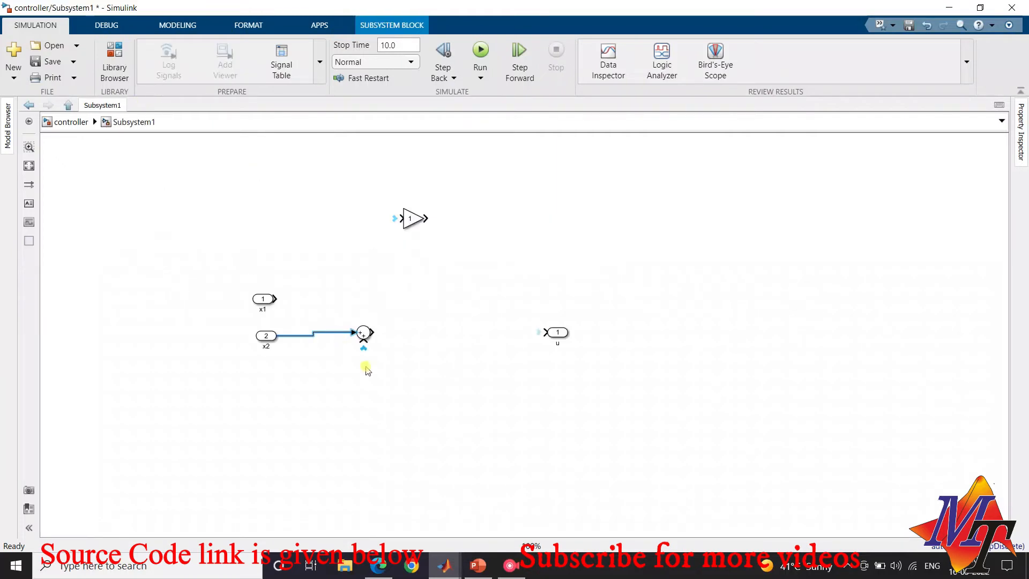
pyautogui.press('Delete')
pyautogui.moveTo(363, 332); pyautogui.dragTo(413, 299)
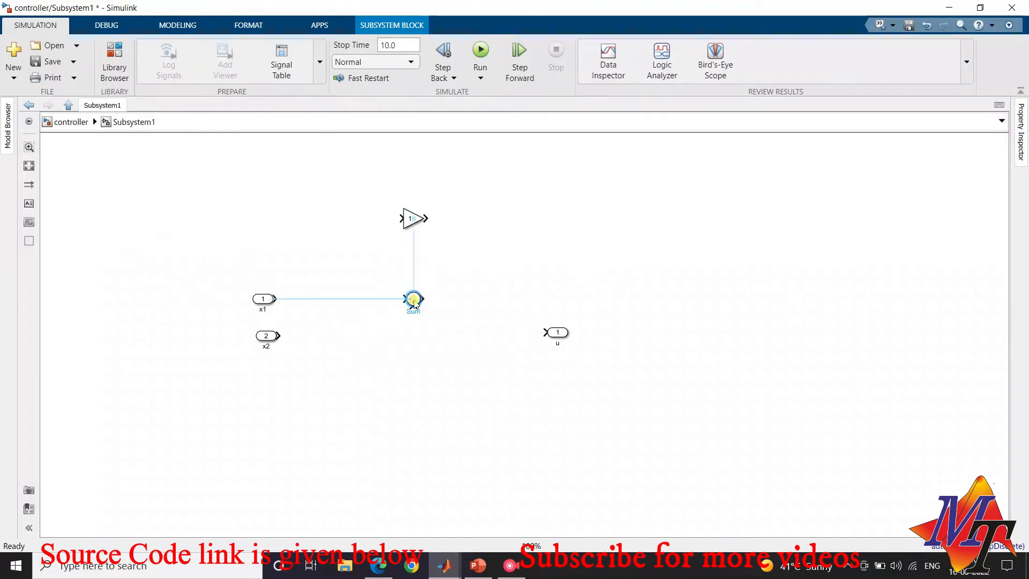
pyautogui.moveTo(557, 333); pyautogui.dragTo(785, 290)
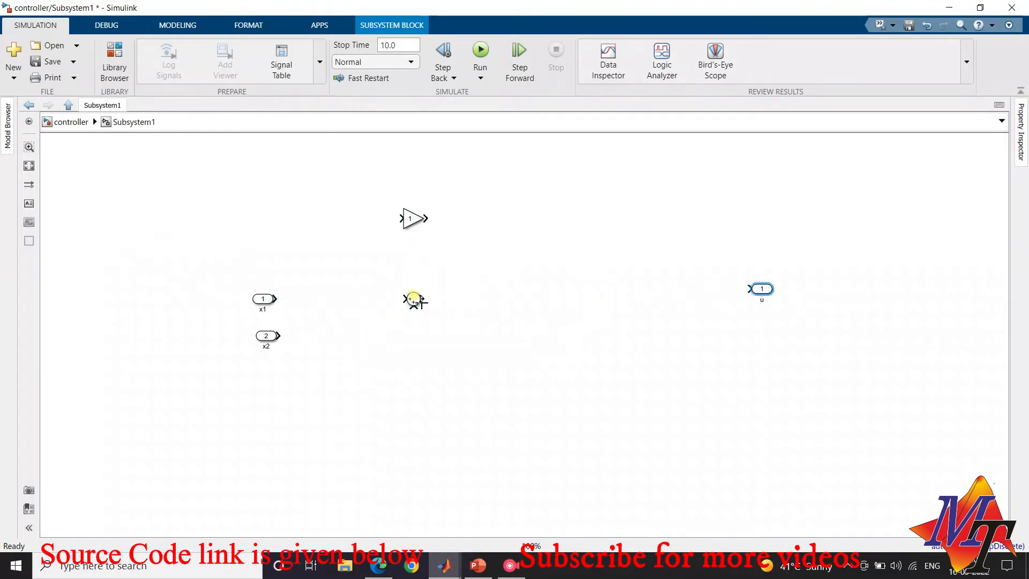
# Set the Sum block's list of signs to |+++ for three inputs
pyautogui.click(413, 299)
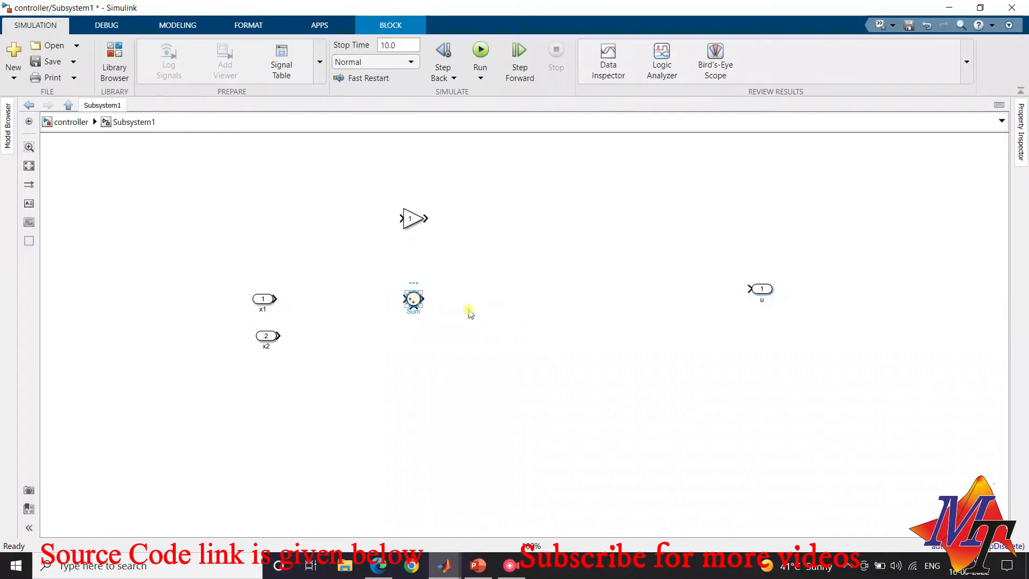
pyautogui.doubleClick(414, 300)
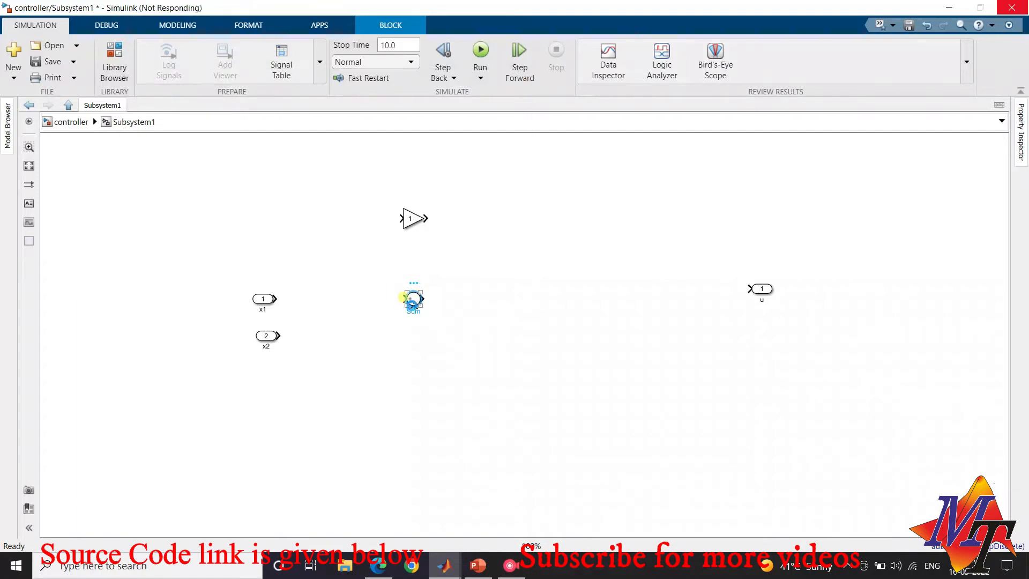
pyautogui.doubleClick(475, 316)
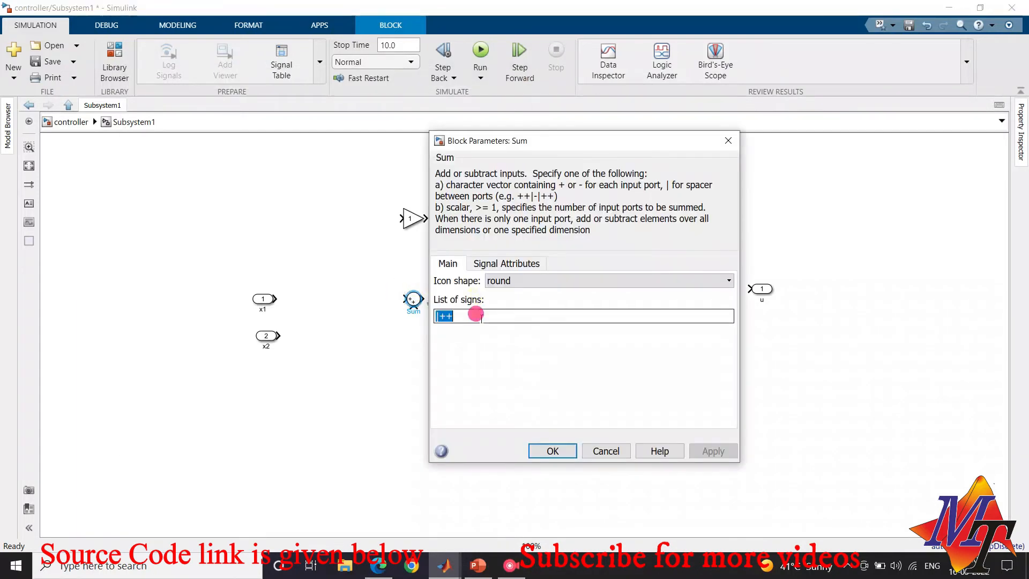
pyautogui.click(600, 316)
pyautogui.write('+')
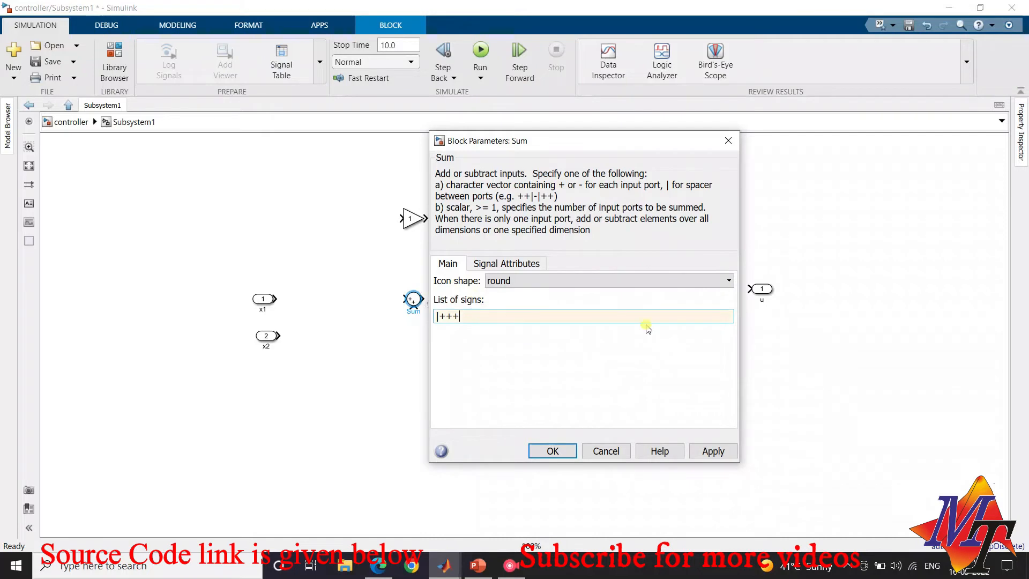
pyautogui.click(554, 452)
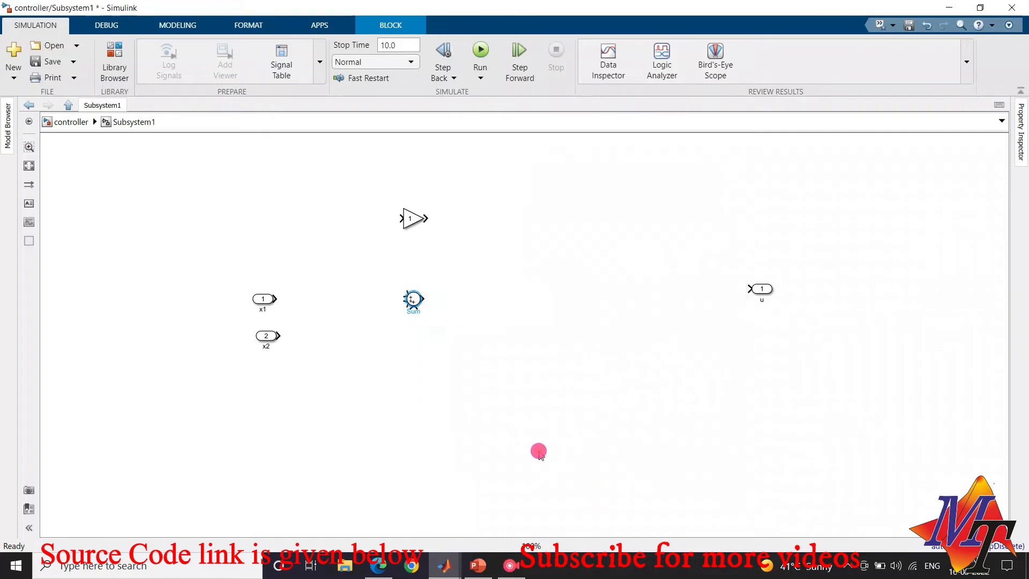
# Place the Gain block between x2 and Sum, wiring x2 through it to Sum's lower input
pyautogui.click(374, 298)
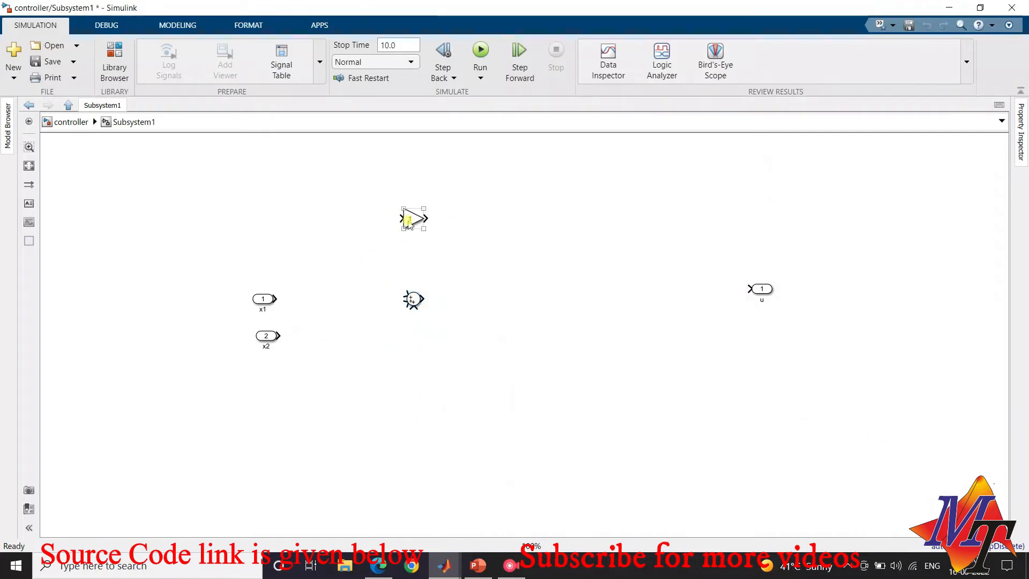
pyautogui.moveTo(413, 218)
pyautogui.mouseDown()
pyautogui.moveTo(332, 335)
pyautogui.moveTo(281, 330)
pyautogui.moveTo(385, 324)
pyautogui.moveTo(413, 309)
pyautogui.mouseUp()
pyautogui.click(336, 328)
pyautogui.click(328, 336)
# Set the Gain block's gain to 3 and move the block slightly lower
pyautogui.doubleClick(328, 336)
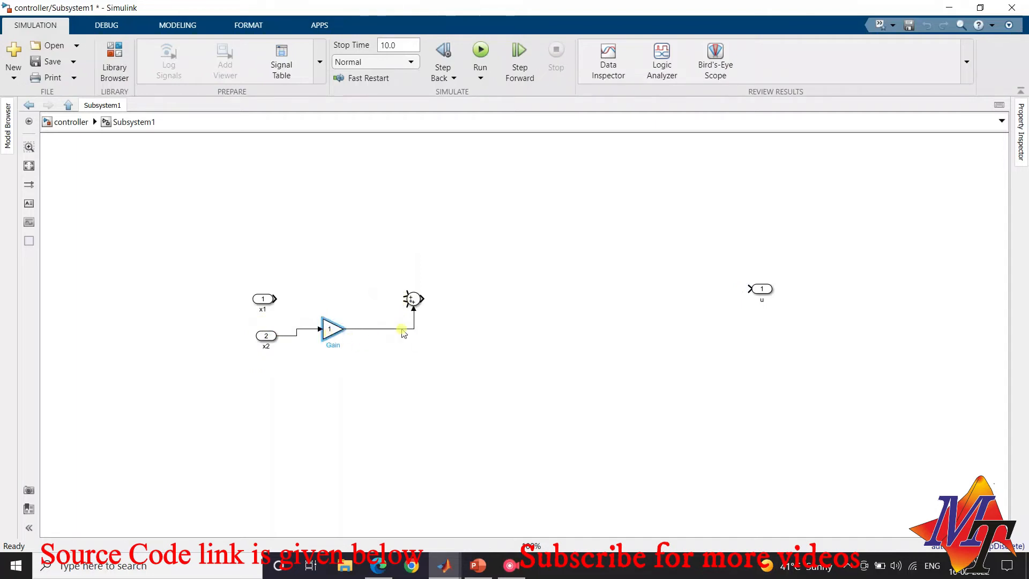
pyautogui.doubleClick(394, 312)
pyautogui.write('3')
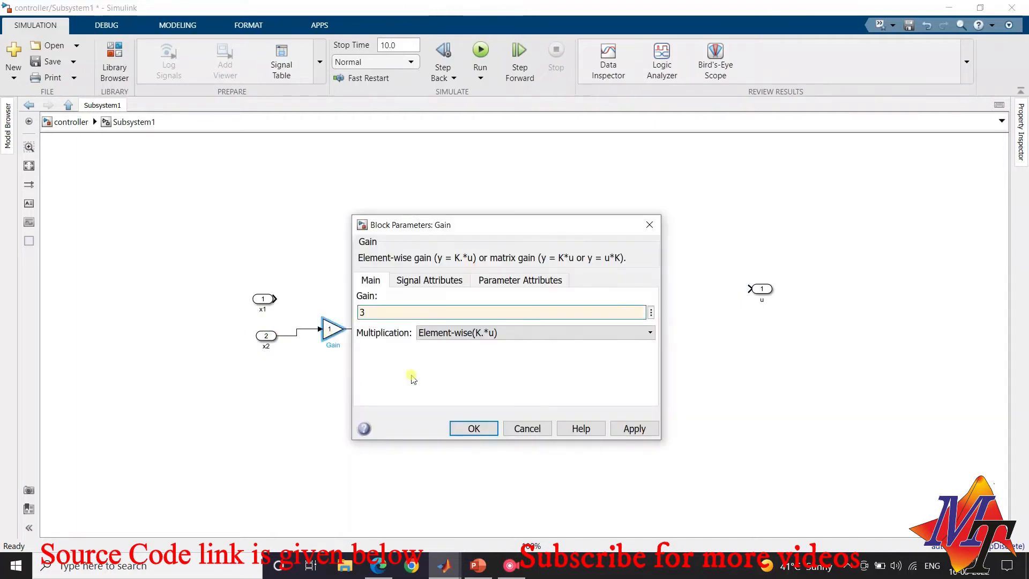
pyautogui.click(472, 428)
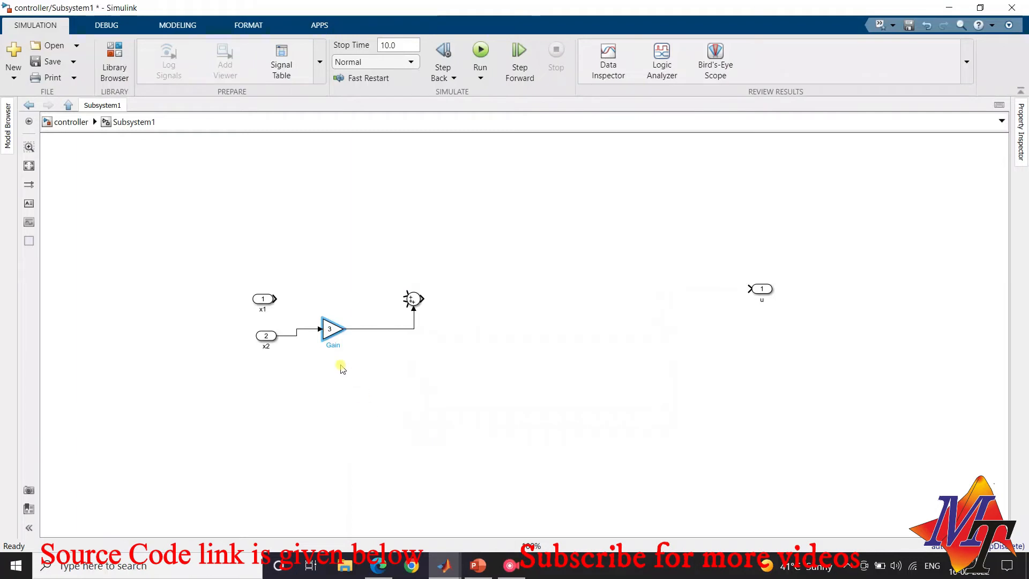
pyautogui.moveTo(330, 329); pyautogui.dragTo(333, 349)
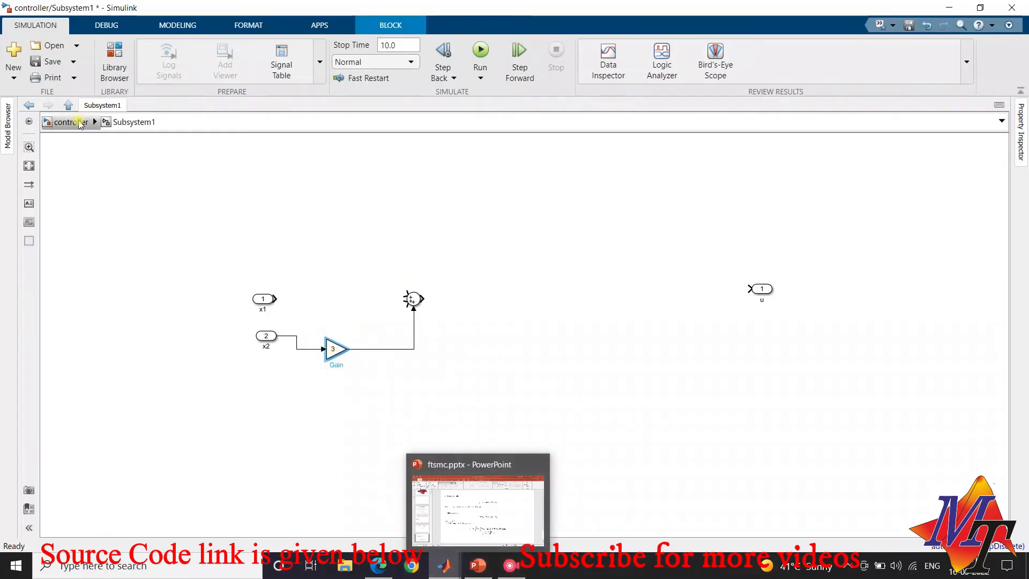
# Review the control input equation at the top level, then reopen the controller subsystem and move inport x1 slightly higher
pyautogui.click(78, 123)
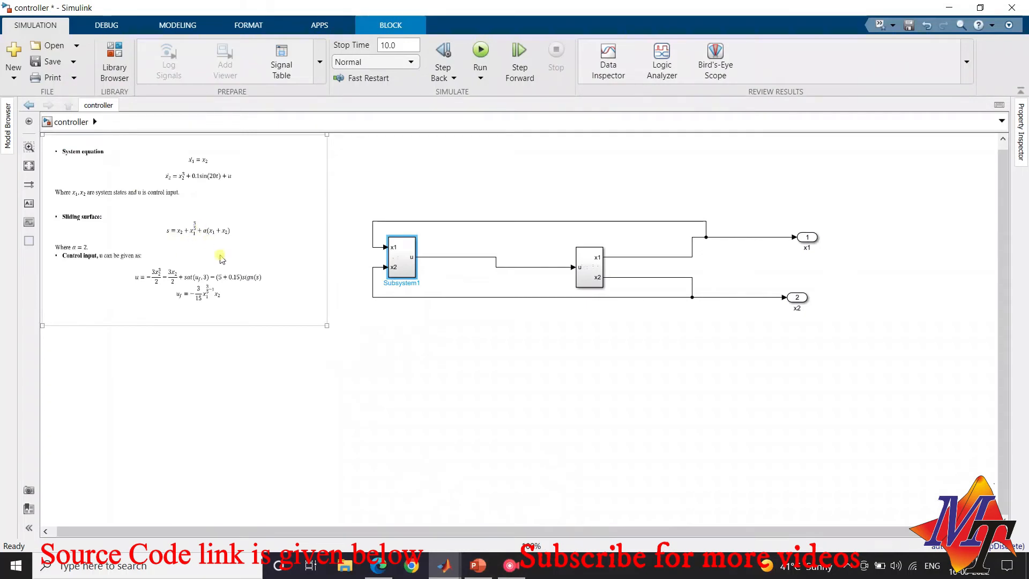
pyautogui.doubleClick(401, 256)
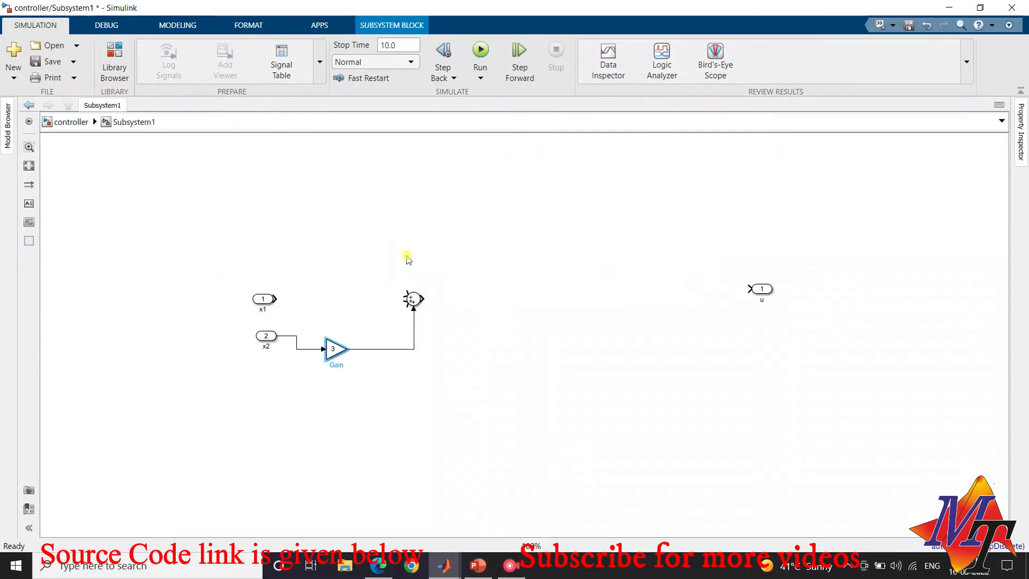
pyautogui.moveTo(263, 298); pyautogui.dragTo(260, 278)
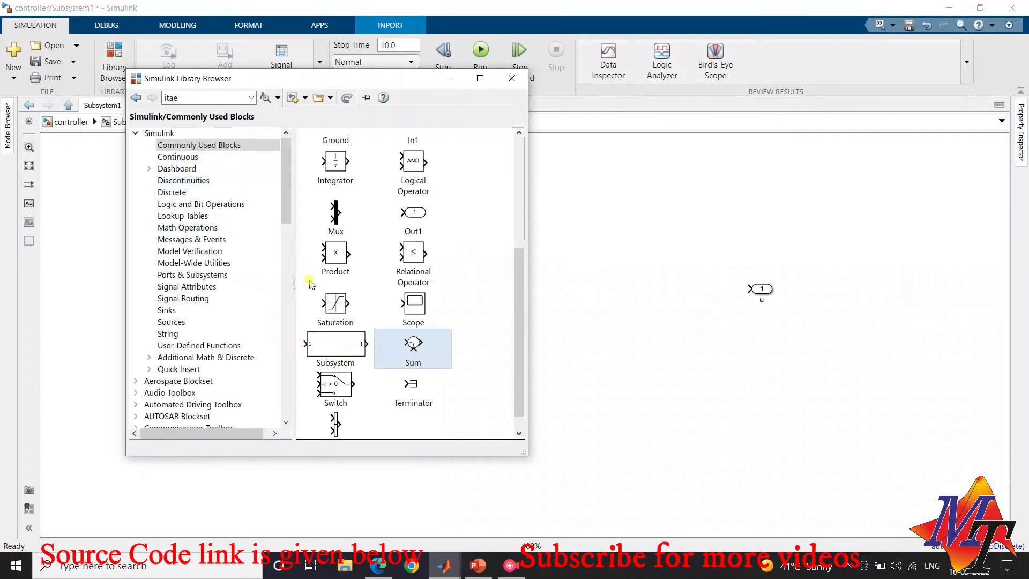
# Add a Math Function block beside inport x1, set its function to pow, and wire x1 to its upper input
pyautogui.click(191, 229)
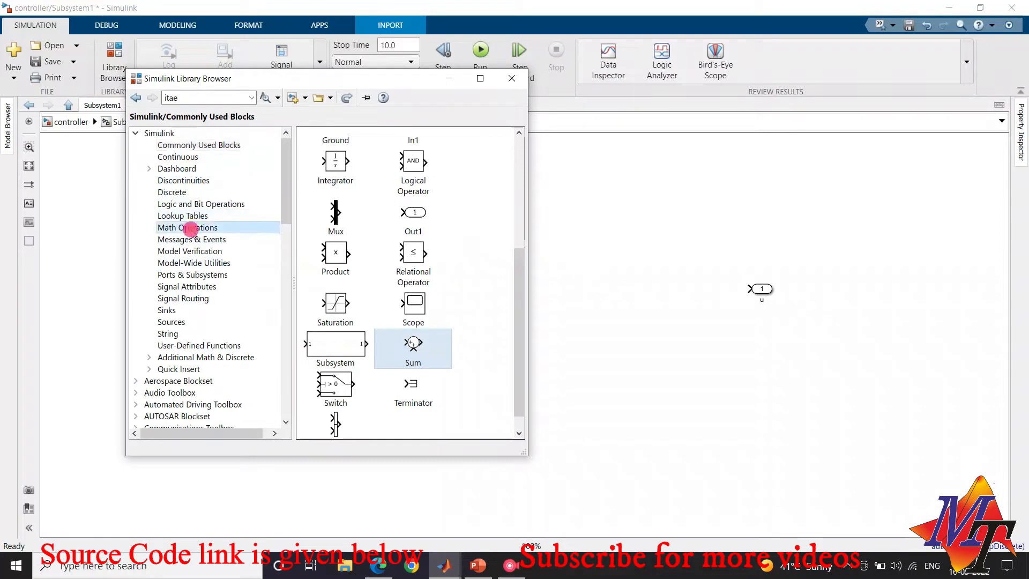
pyautogui.scroll(-1, 332, 305)
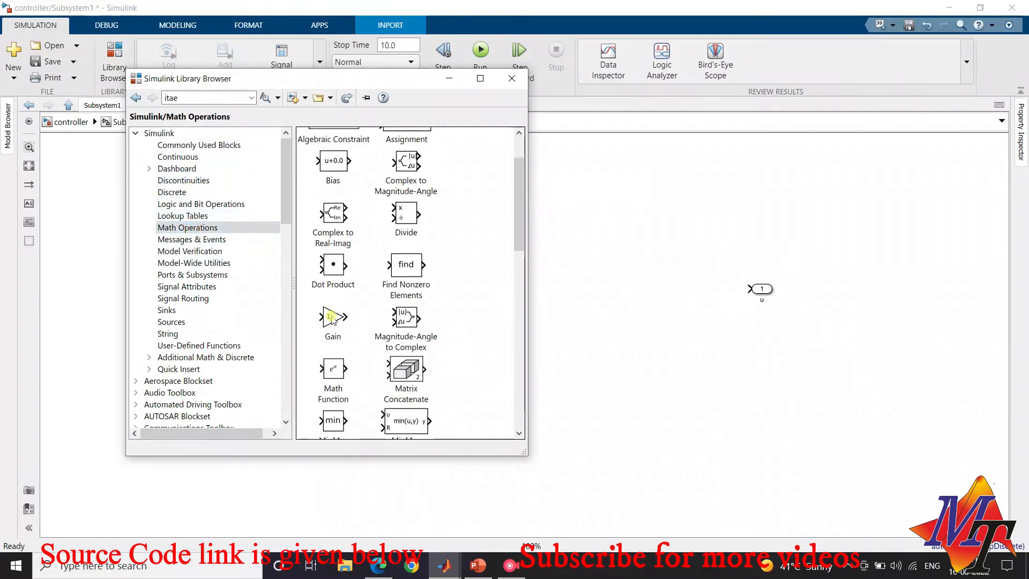
pyautogui.scroll(-1, 343, 324)
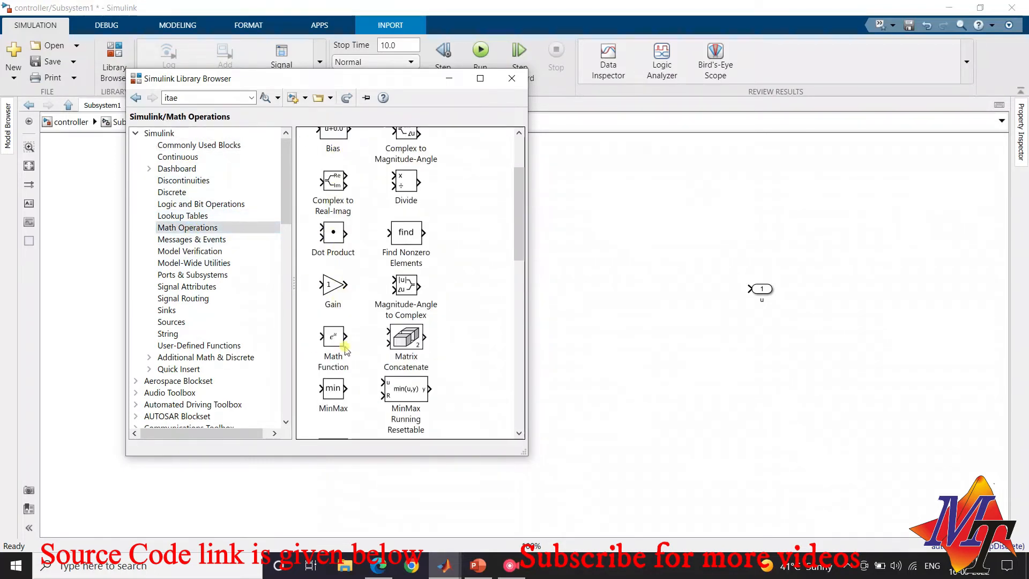
pyautogui.moveTo(332, 333); pyautogui.dragTo(334, 272)
pyautogui.click(335, 272)
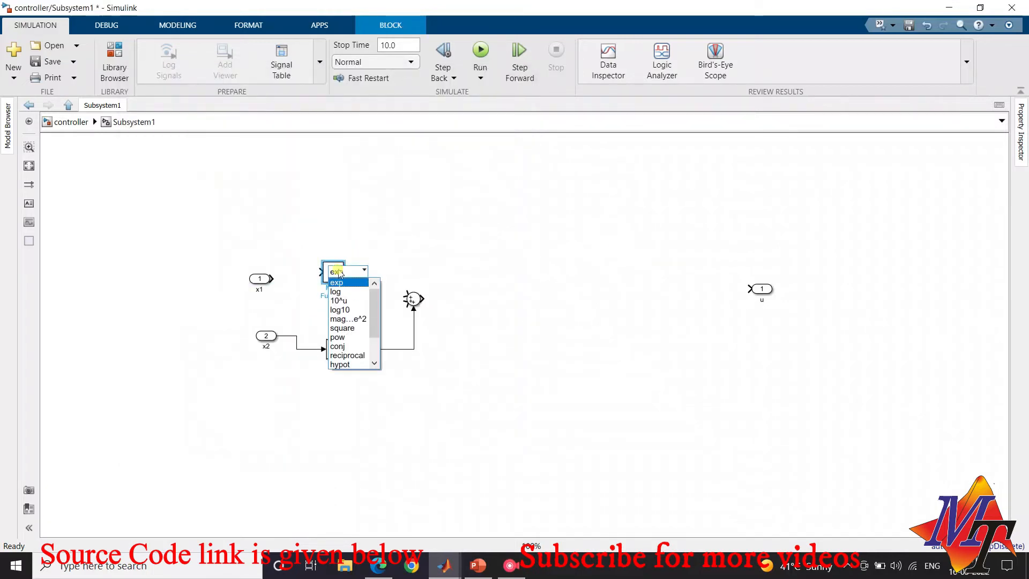
pyautogui.click(342, 337)
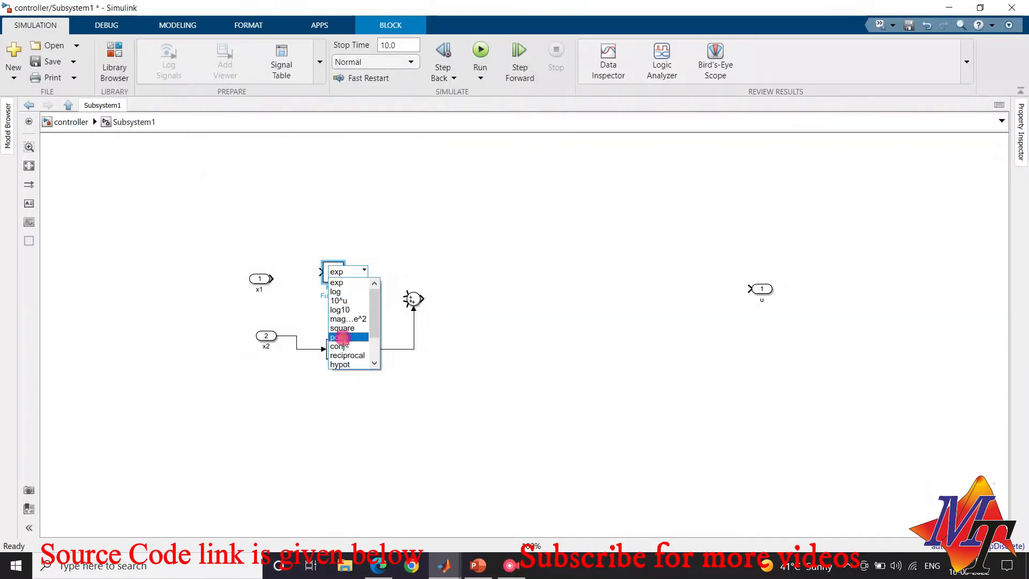
pyautogui.moveTo(279, 280)
pyautogui.mouseDown()
pyautogui.moveTo(292, 255)
pyautogui.moveTo(329, 266)
pyautogui.mouseUp()
# Add a Constant block feeding the power function's lower input and set its constant value to 3/5
pyautogui.click(114, 67)
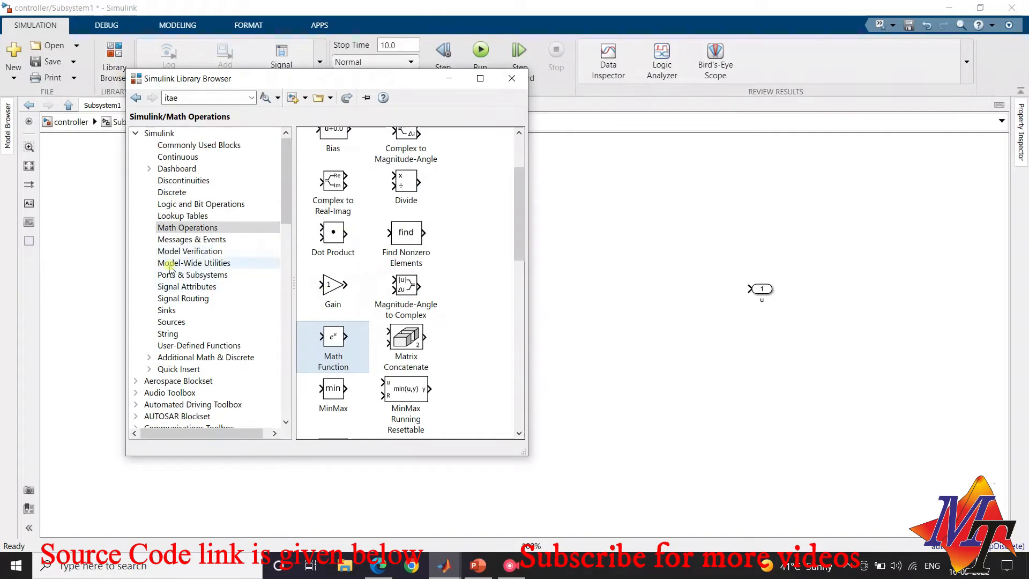
pyautogui.click(172, 322)
pyautogui.moveTo(418, 191); pyautogui.dragTo(288, 306)
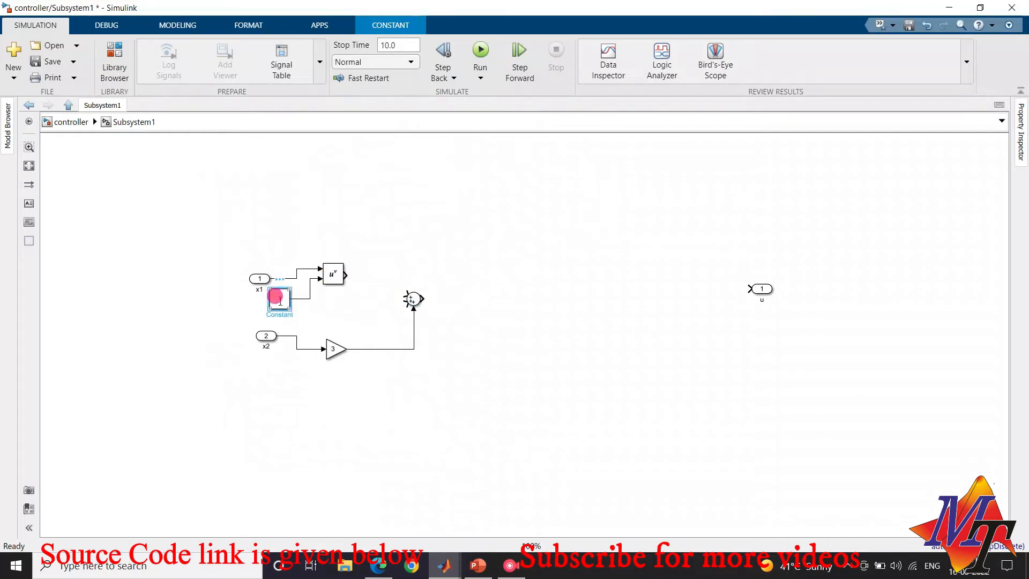
pyautogui.doubleClick(277, 296)
pyautogui.write('3')
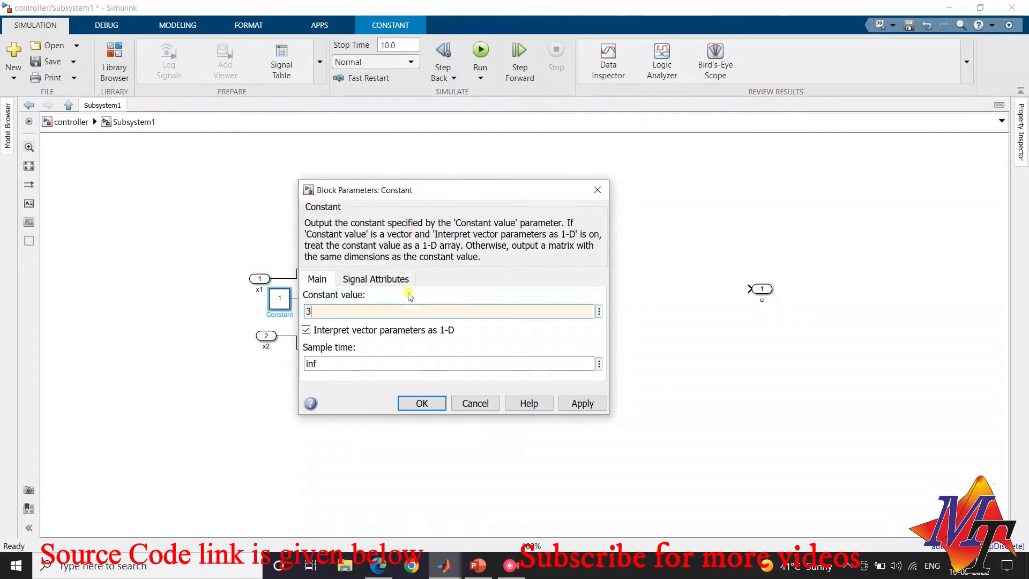
pyautogui.write('/5')
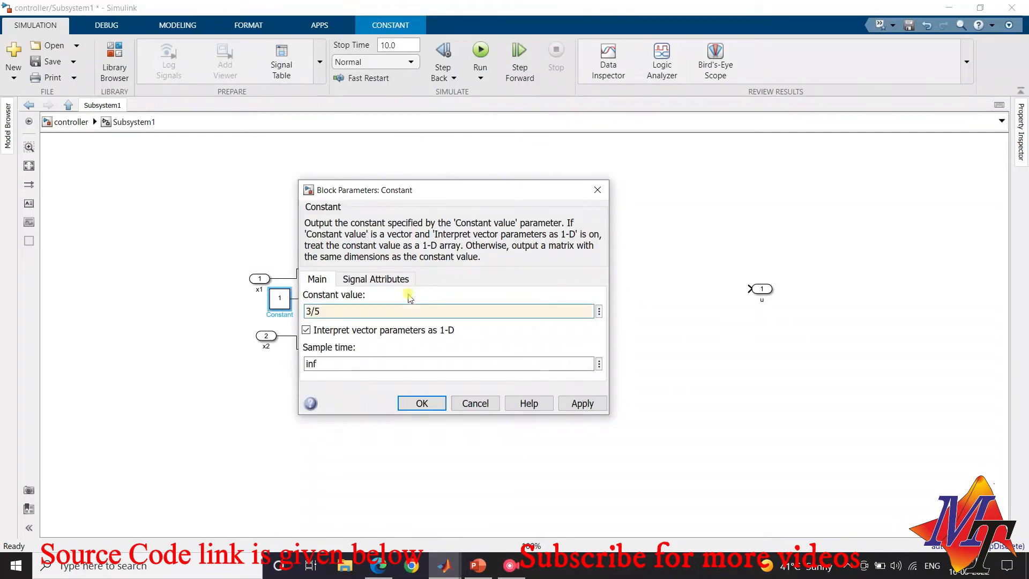
pyautogui.click(423, 404)
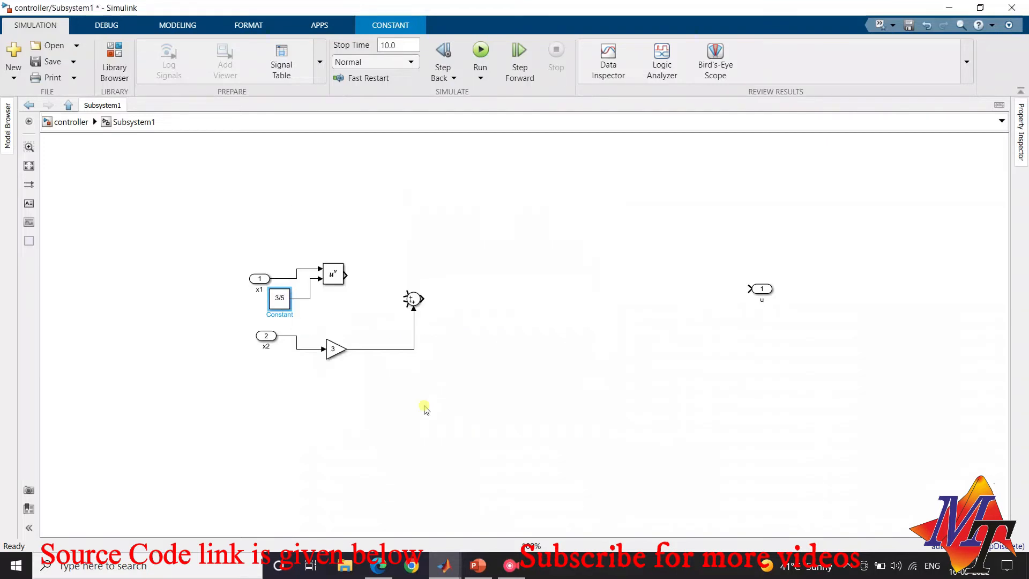
# Wire the power function's output into the Sum block and recheck the sliding surface equation at the top level
pyautogui.moveTo(348, 274); pyautogui.dragTo(460, 252)
pyautogui.click(72, 123)
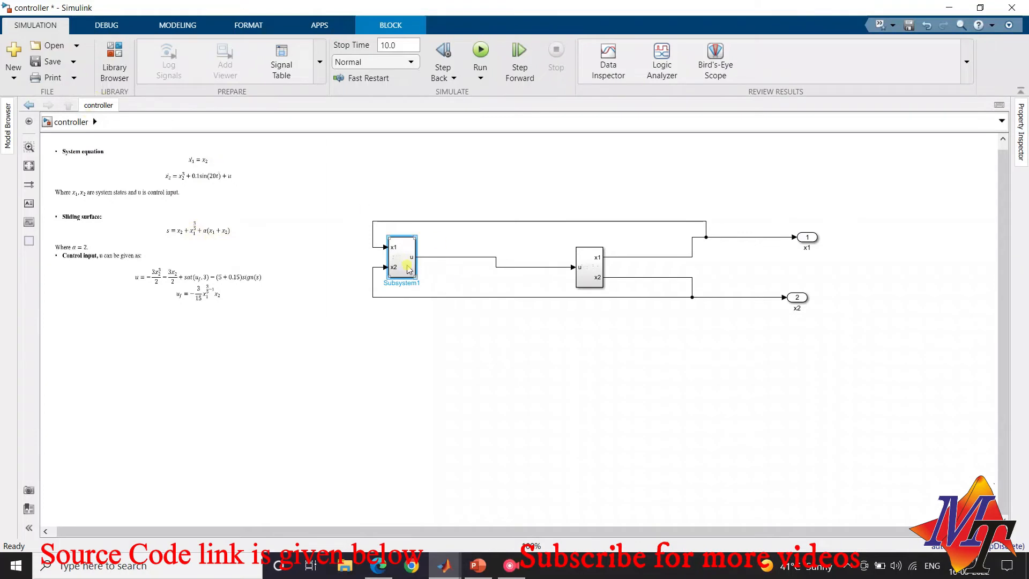
pyautogui.doubleClick(408, 270)
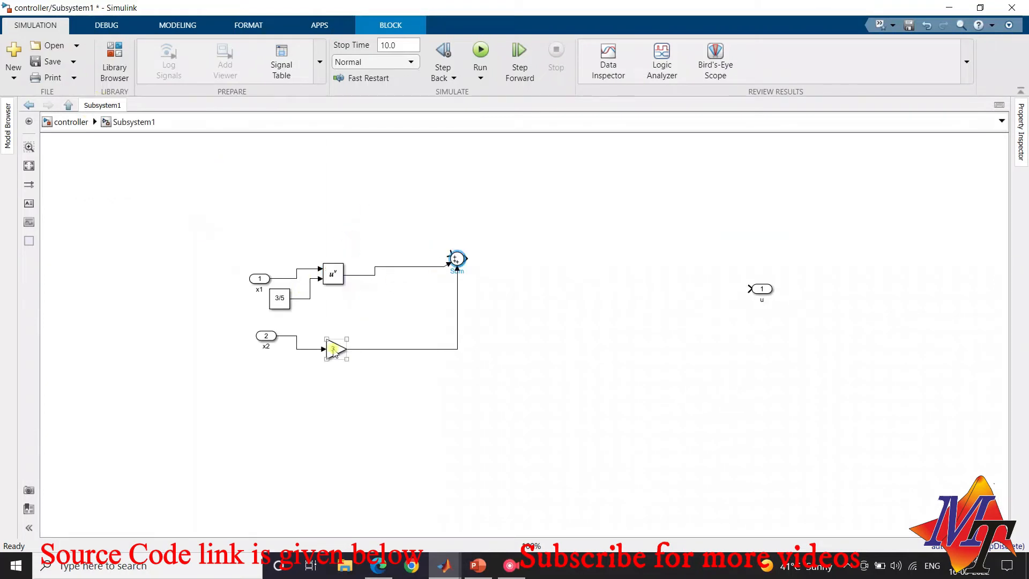
# Add a Gain block above the power function, wired from x1 to Sum's upper input, and set its gain to 2
pyautogui.click(114, 57)
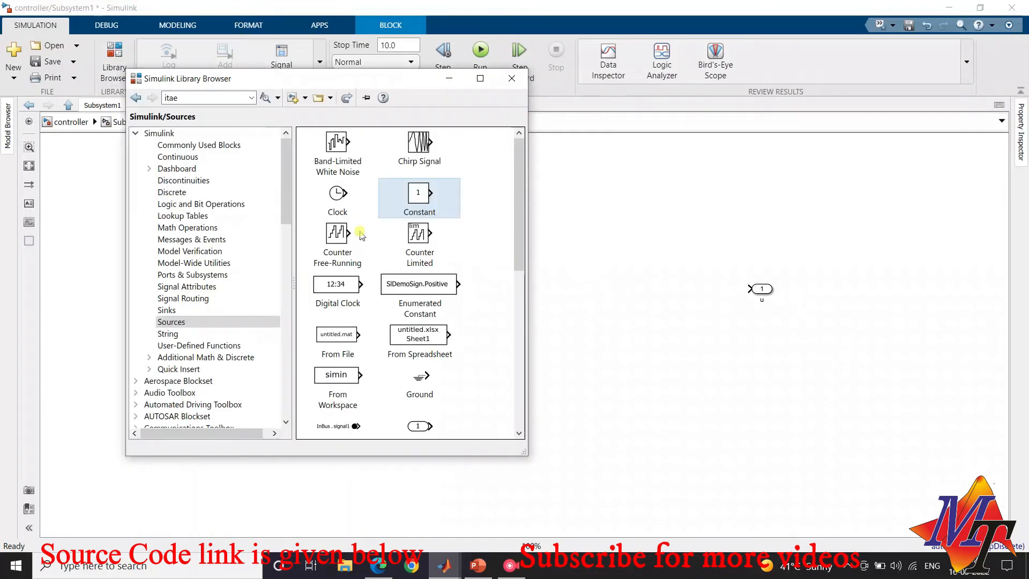
pyautogui.click(190, 155)
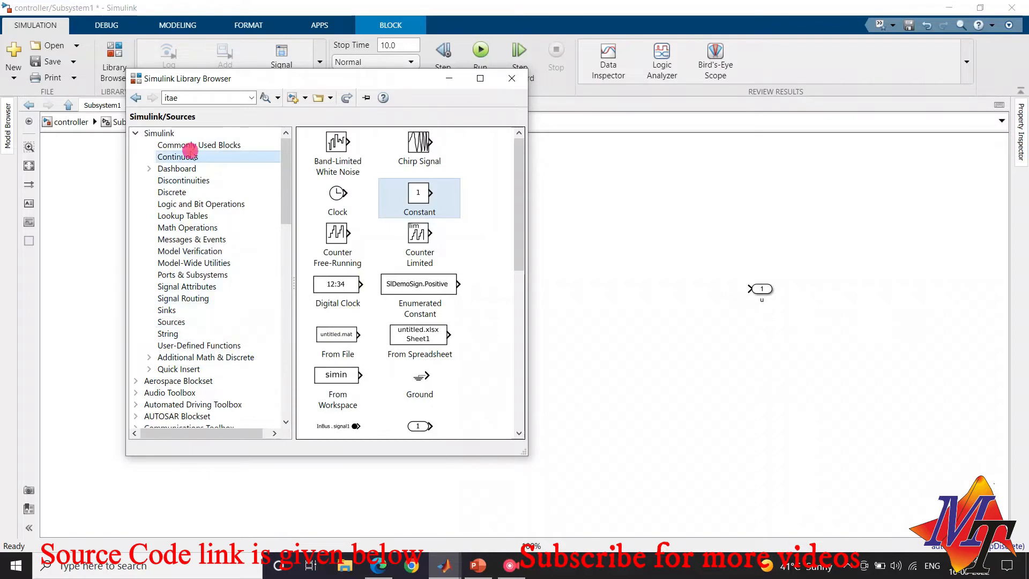
pyautogui.click(194, 145)
pyautogui.moveTo(414, 274)
pyautogui.mouseDown()
pyautogui.moveTo(611, 236)
pyautogui.moveTo(363, 214)
pyautogui.moveTo(412, 220)
pyautogui.moveTo(443, 241)
pyautogui.moveTo(276, 248)
pyautogui.moveTo(283, 279)
pyautogui.mouseUp()
pyautogui.click(403, 214)
pyautogui.doubleClick(405, 217)
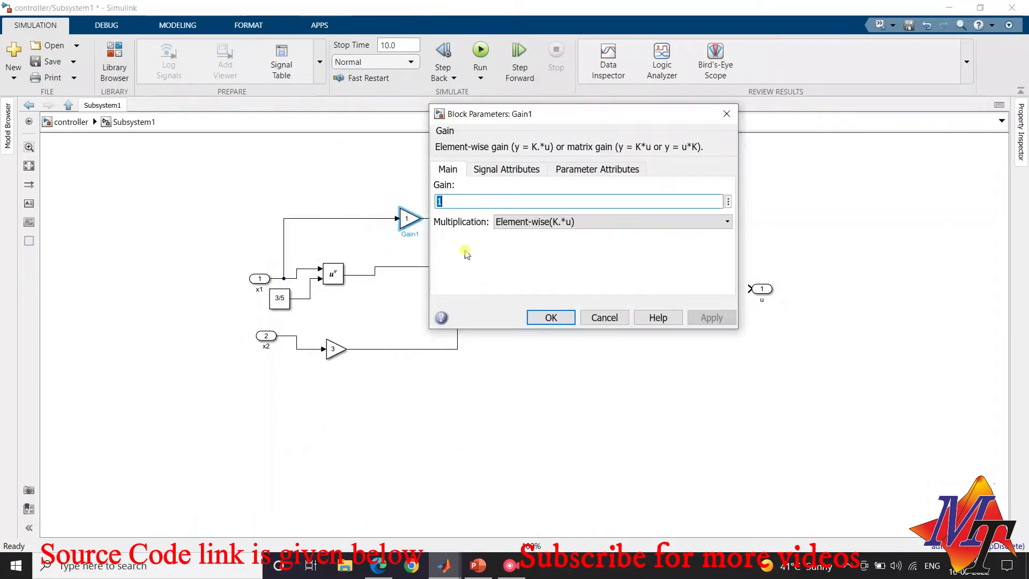
pyautogui.write('2')
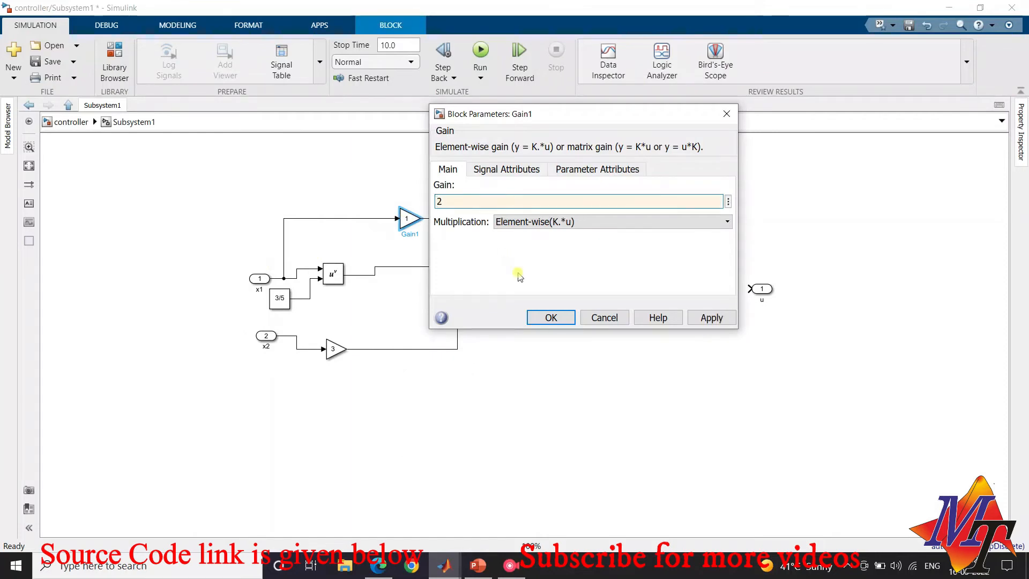
pyautogui.click(551, 317)
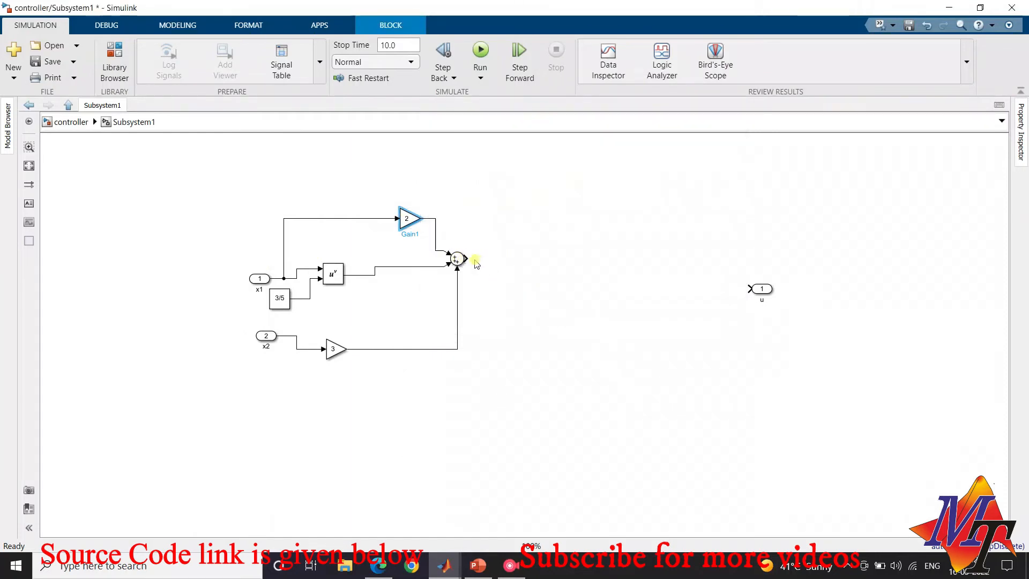
# Recheck the control input equation at the top level and add a Gain block between Sum and outport u
pyautogui.click(70, 121)
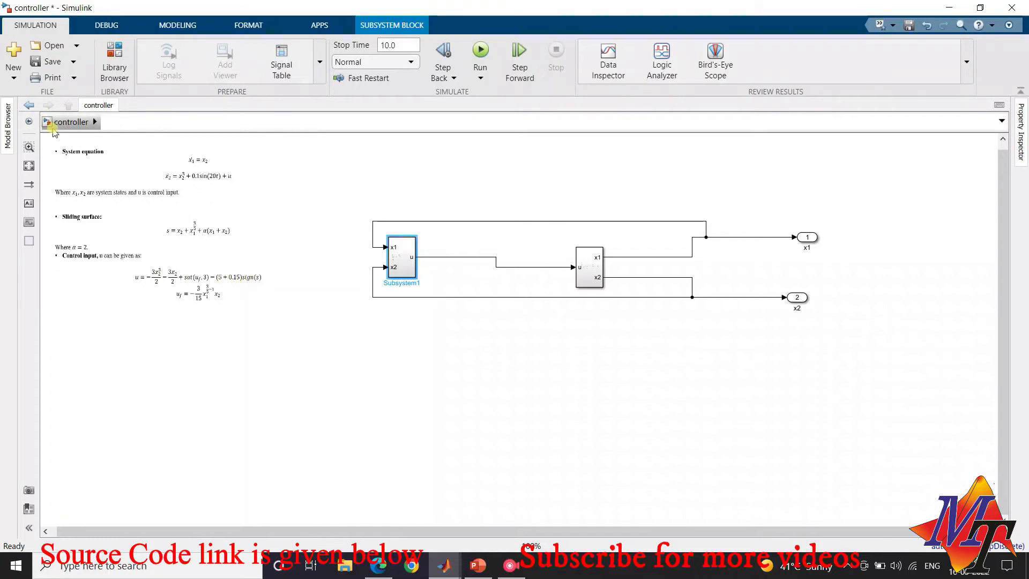
pyautogui.click(69, 124)
pyautogui.doubleClick(403, 257)
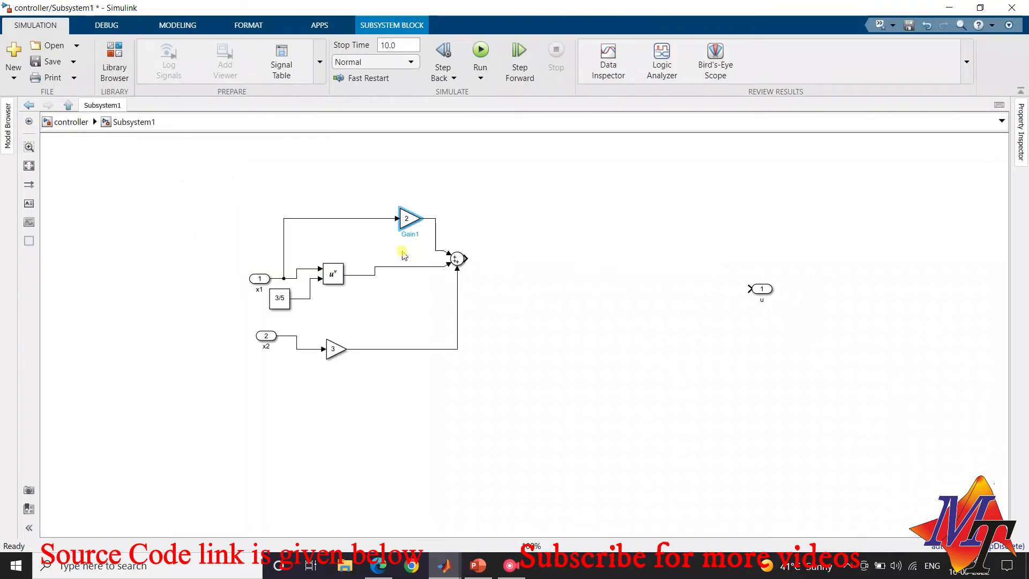
pyautogui.click(114, 59)
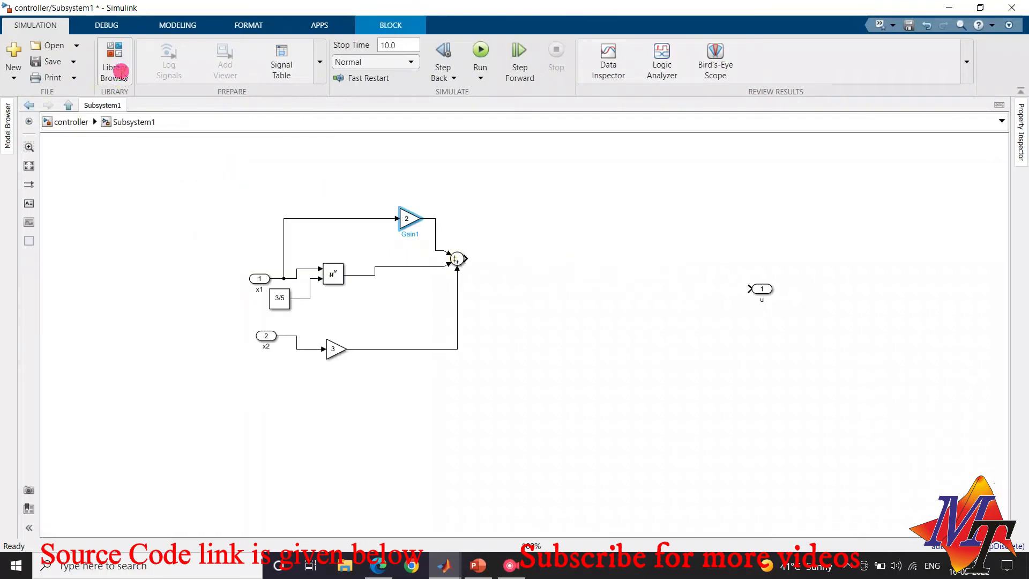
pyautogui.moveTo(390, 275); pyautogui.dragTo(593, 271)
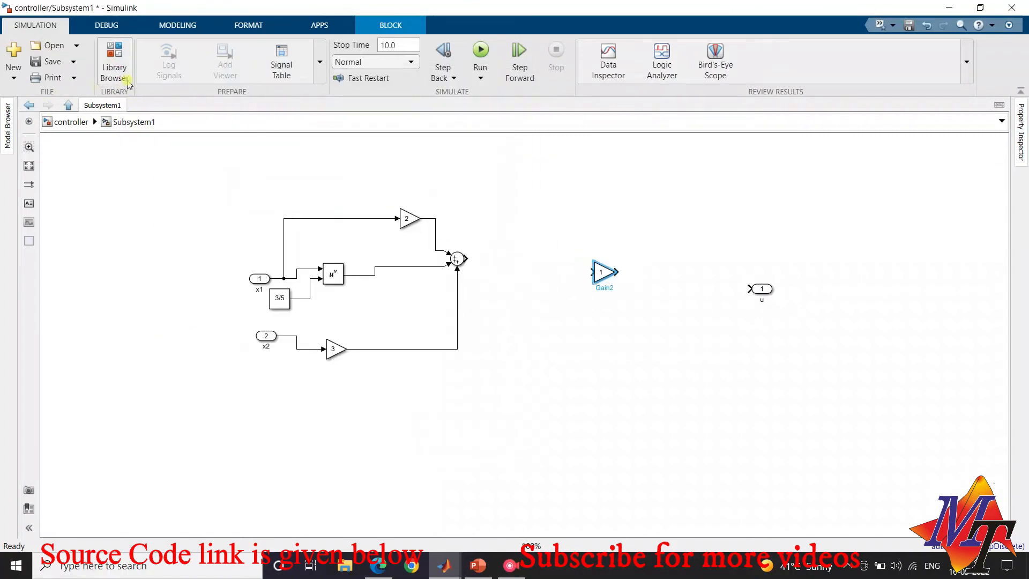
# Insert a Sign block after the Sum block and wire it between Sum's output and the new Gain block
pyautogui.click(114, 59)
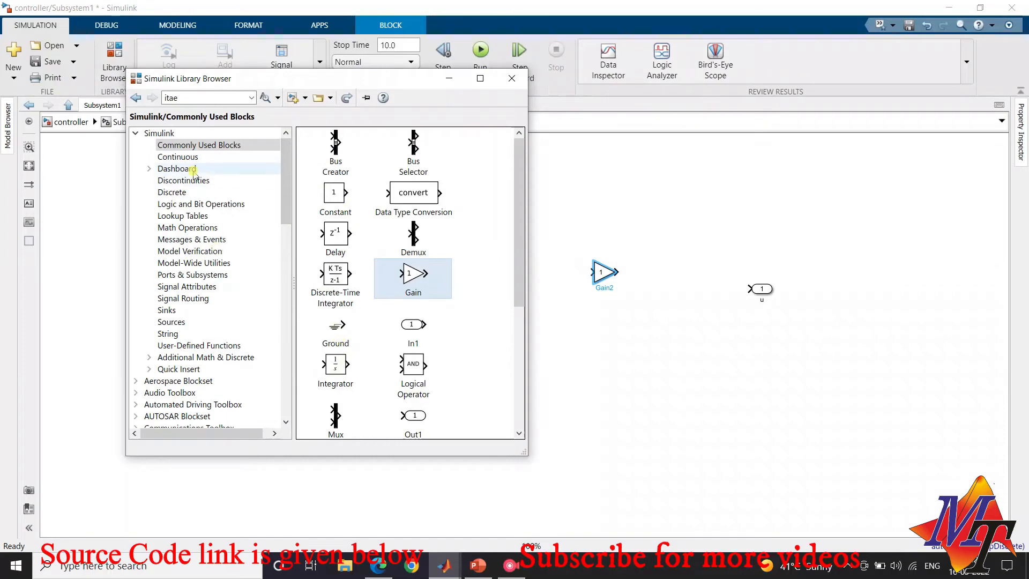
pyautogui.click(195, 229)
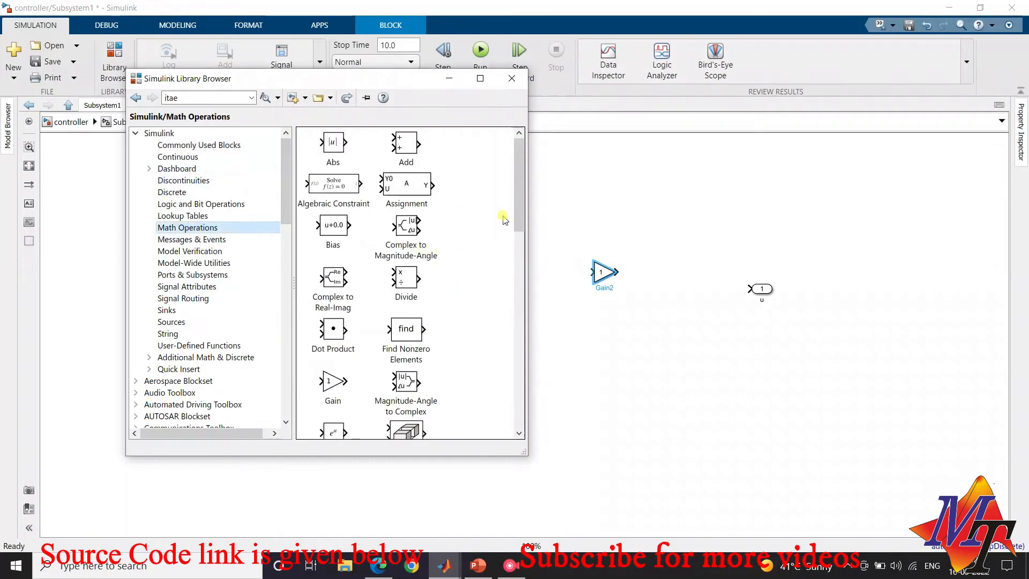
pyautogui.moveTo(519, 217); pyautogui.dragTo(523, 385)
pyautogui.moveTo(333, 204)
pyautogui.mouseDown()
pyautogui.moveTo(508, 181)
pyautogui.moveTo(581, 235)
pyautogui.moveTo(540, 270)
pyautogui.moveTo(461, 259)
pyautogui.mouseUp()
pyautogui.click(538, 254)
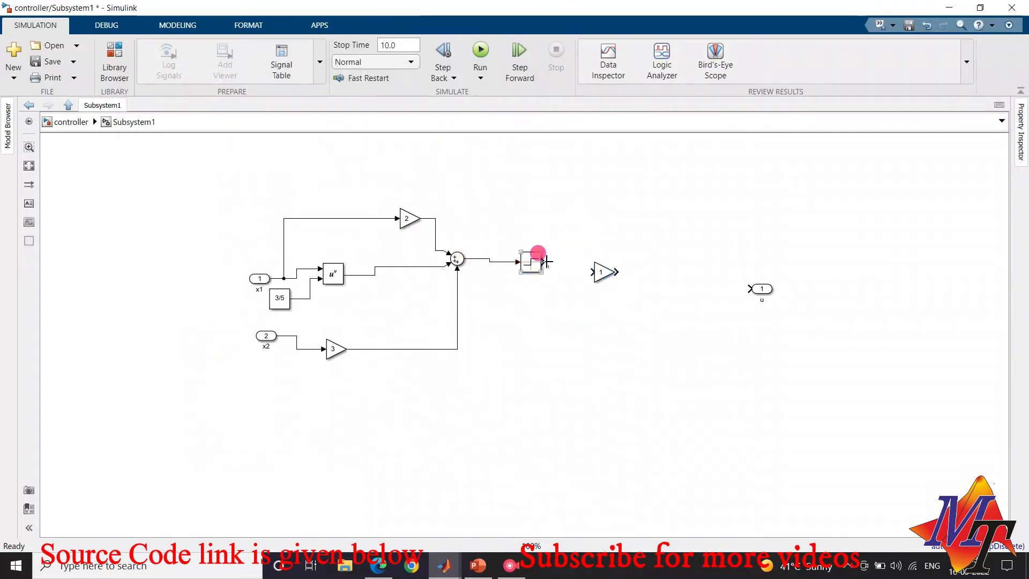
pyautogui.moveTo(547, 261); pyautogui.dragTo(592, 271)
# Set the gain of the block after the Sign block to -5.15
pyautogui.doubleClick(604, 271)
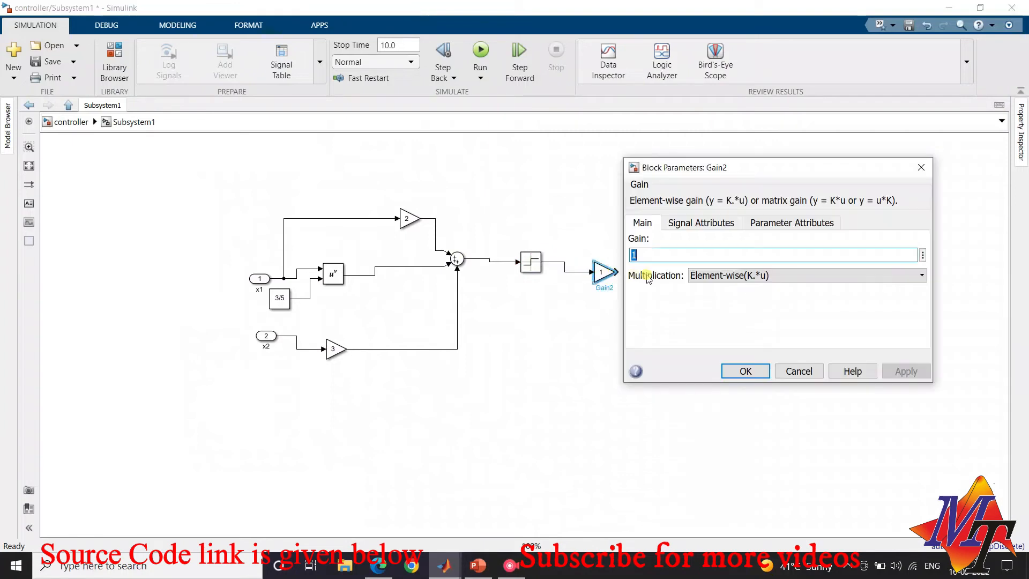
pyautogui.write('-5.')
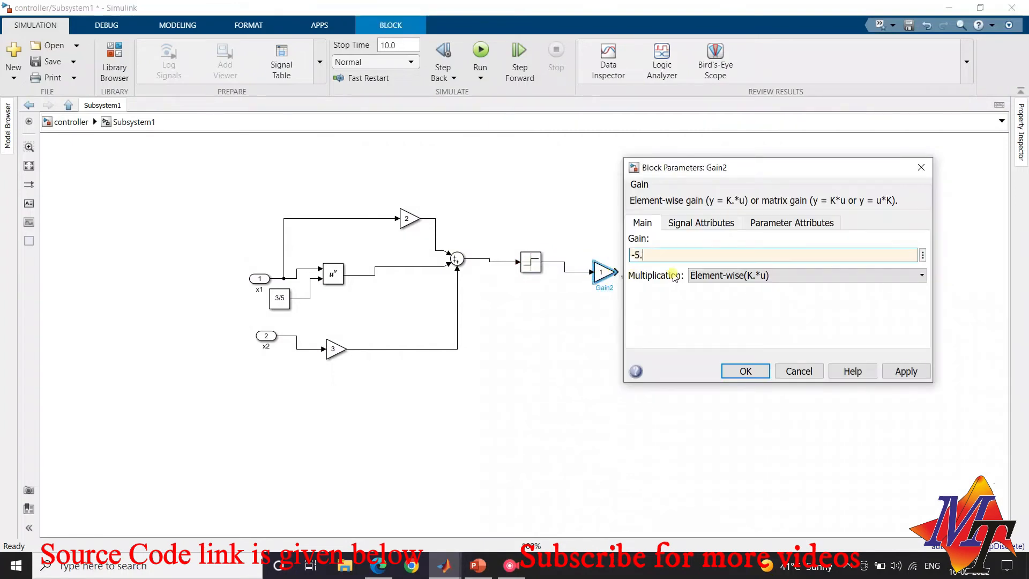
pyautogui.write('15')
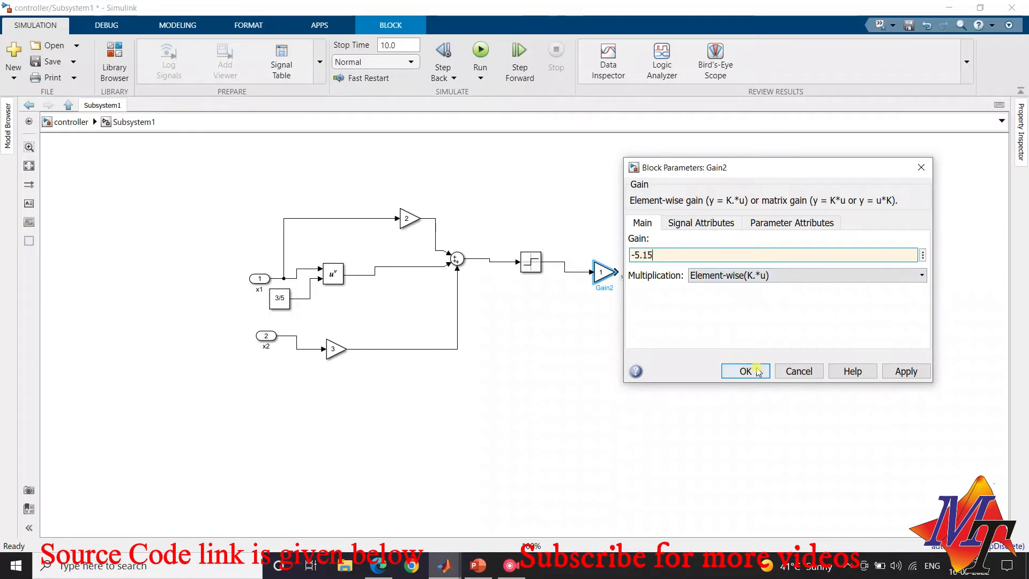
pyautogui.click(758, 371)
# Add a second Sum block before outport u and wire the -5.15 gain's output to its lower input, removing the stray line
pyautogui.click(617, 273)
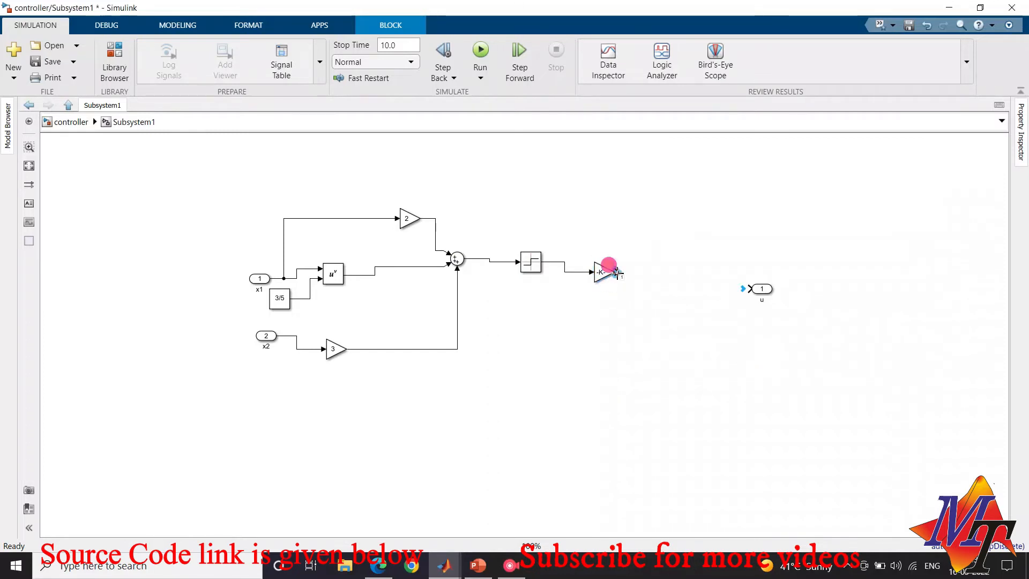
pyautogui.moveTo(617, 273); pyautogui.dragTo(633, 274)
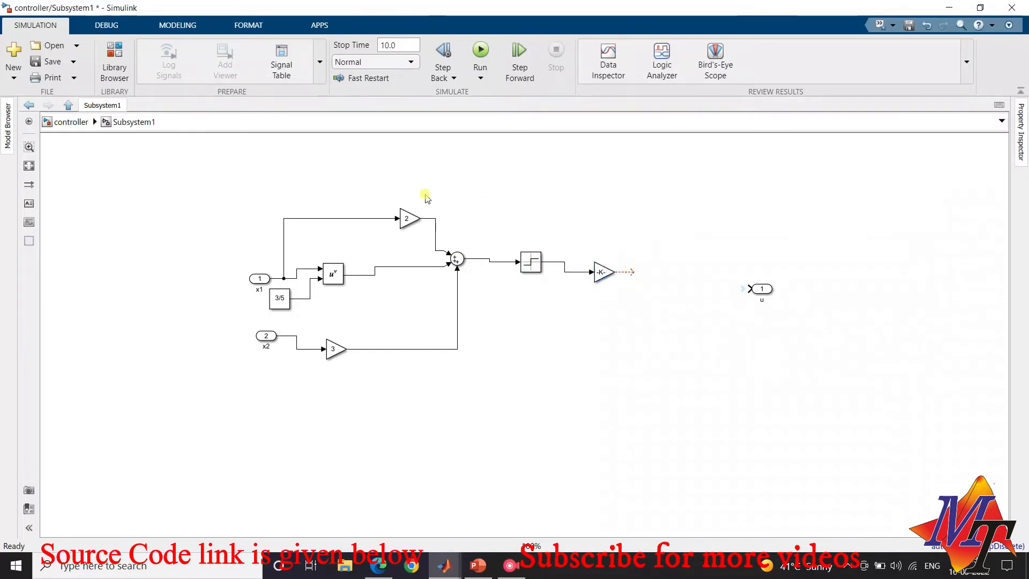
pyautogui.click(115, 54)
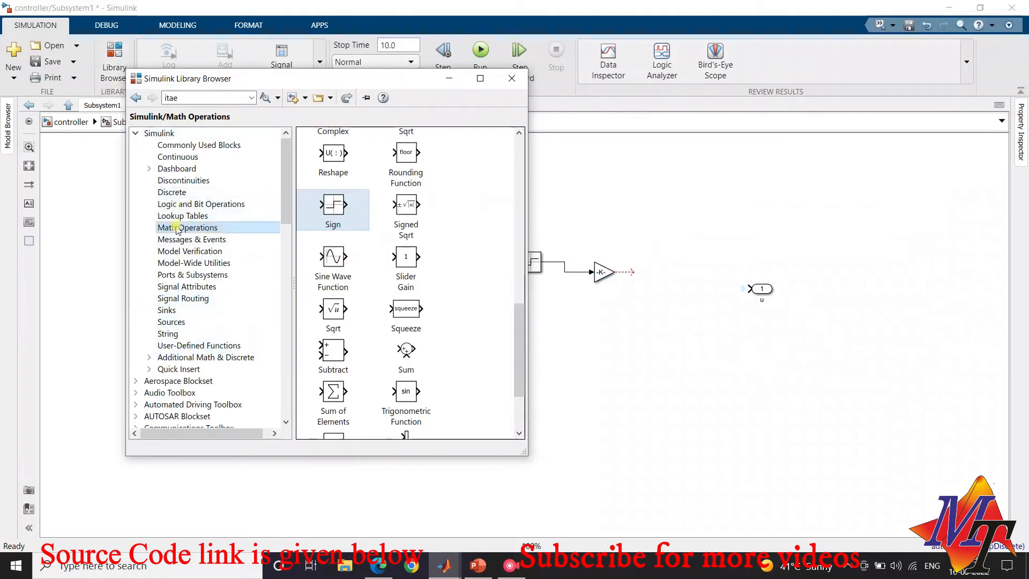
pyautogui.moveTo(413, 354); pyautogui.dragTo(630, 271)
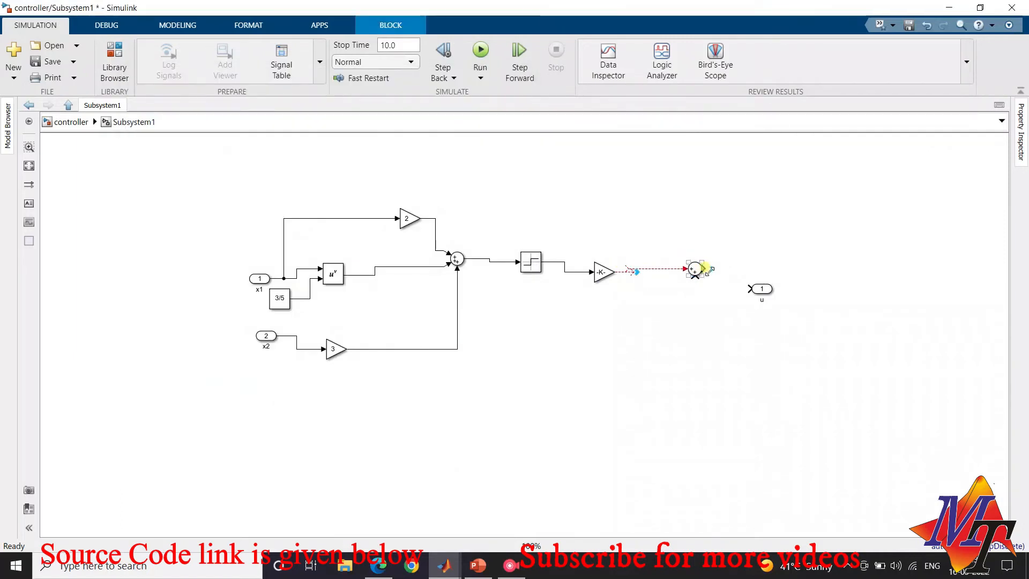
pyautogui.click(656, 269)
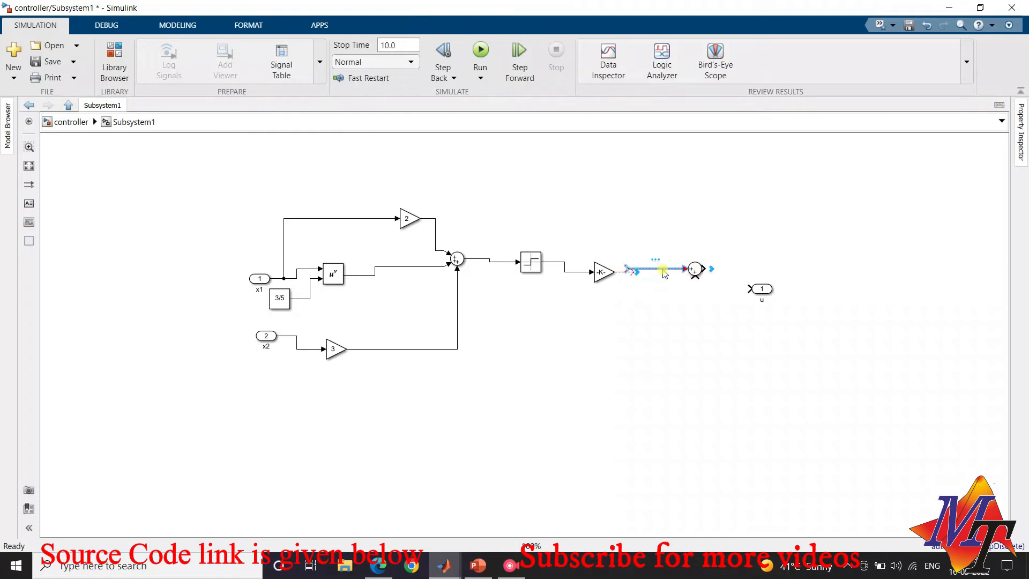
pyautogui.press('Delete')
pyautogui.moveTo(632, 274); pyautogui.dragTo(695, 278)
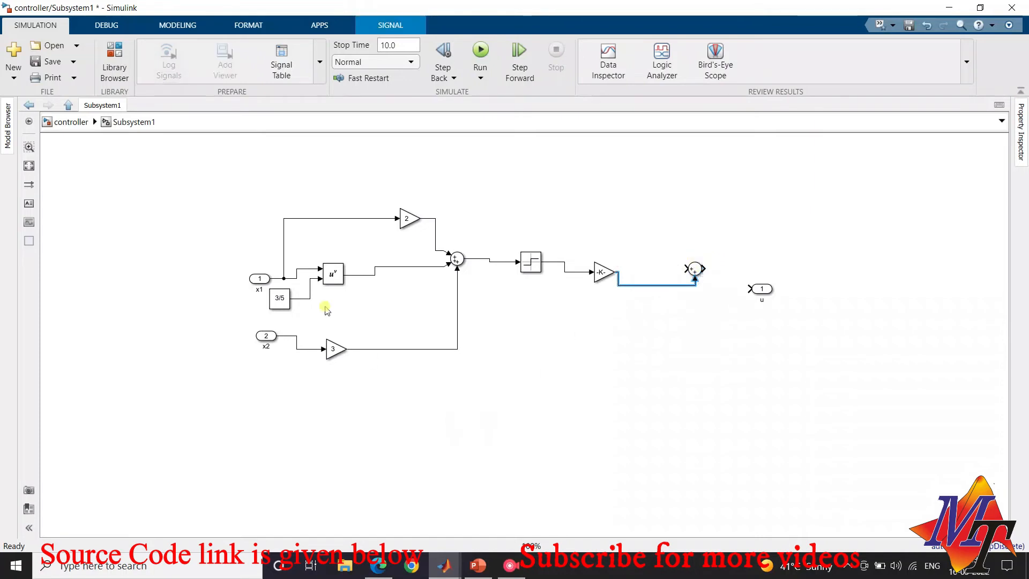
# Review the control input equation at the top level and reopen the controller subsystem
pyautogui.click(69, 121)
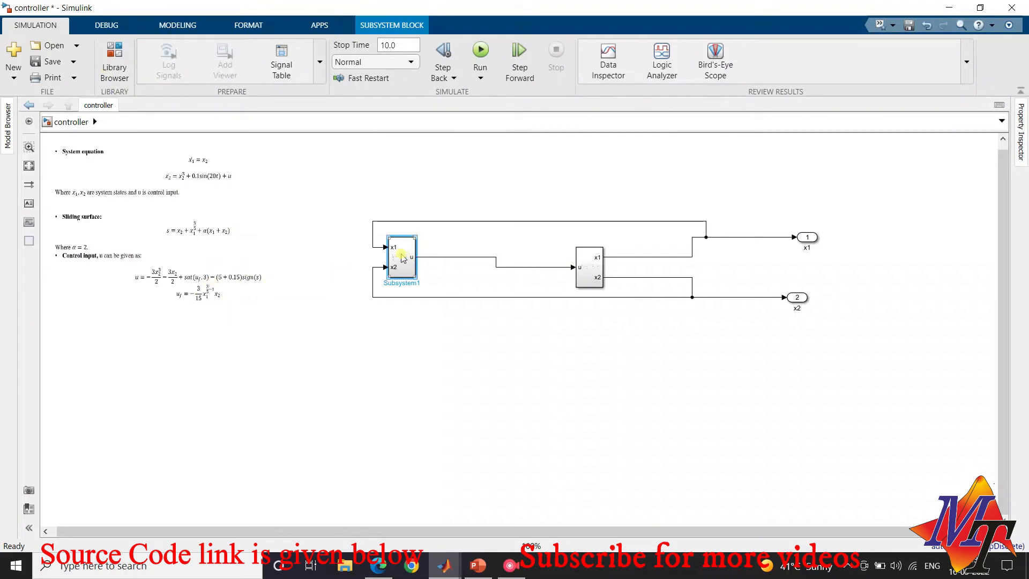
pyautogui.doubleClick(403, 258)
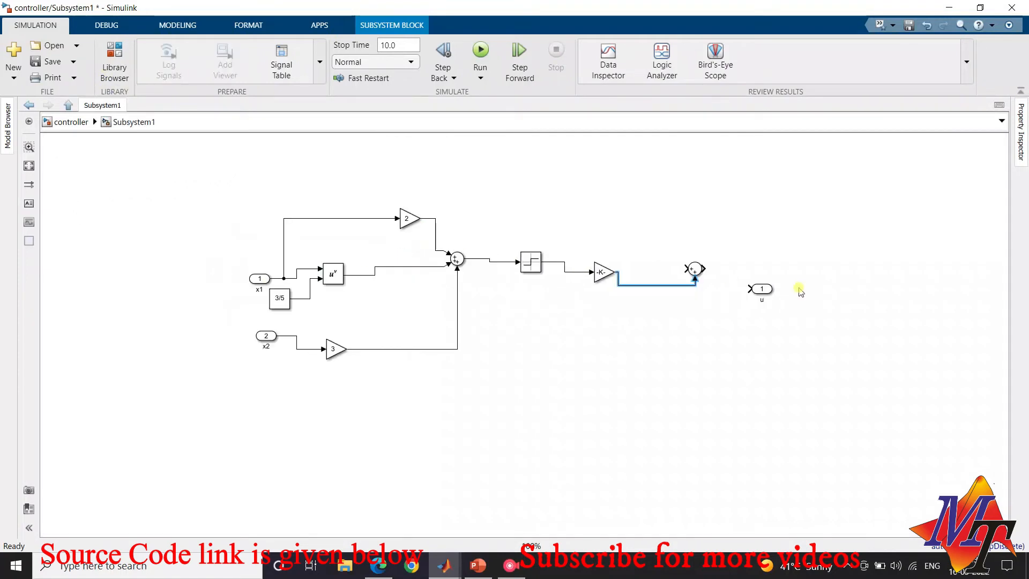
# Move the second Sum block higher and set its list of signs to |++++
pyautogui.moveTo(697, 272); pyautogui.dragTo(697, 242)
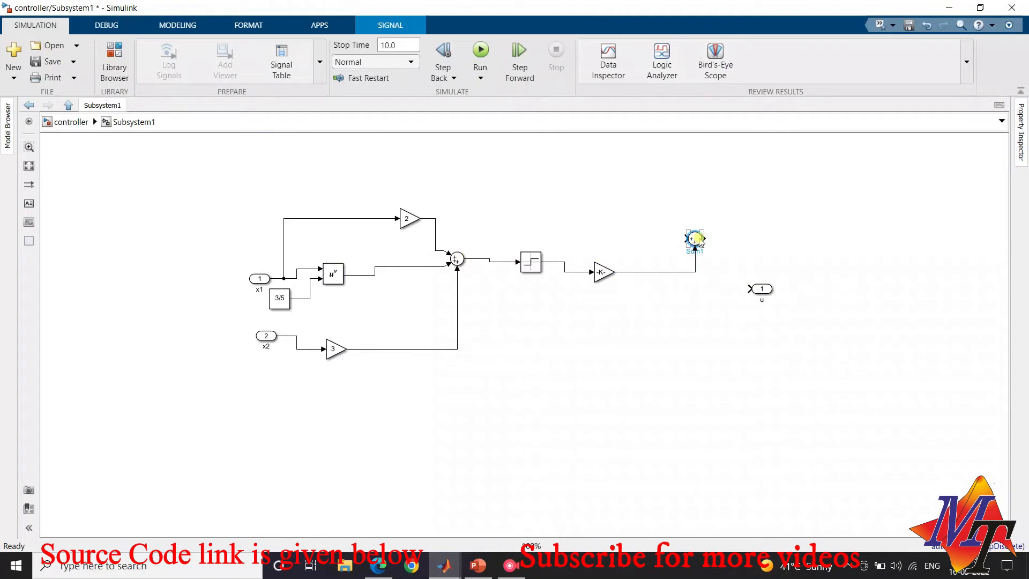
pyautogui.doubleClick(697, 239)
pyautogui.doubleClick(776, 256)
pyautogui.click(906, 252)
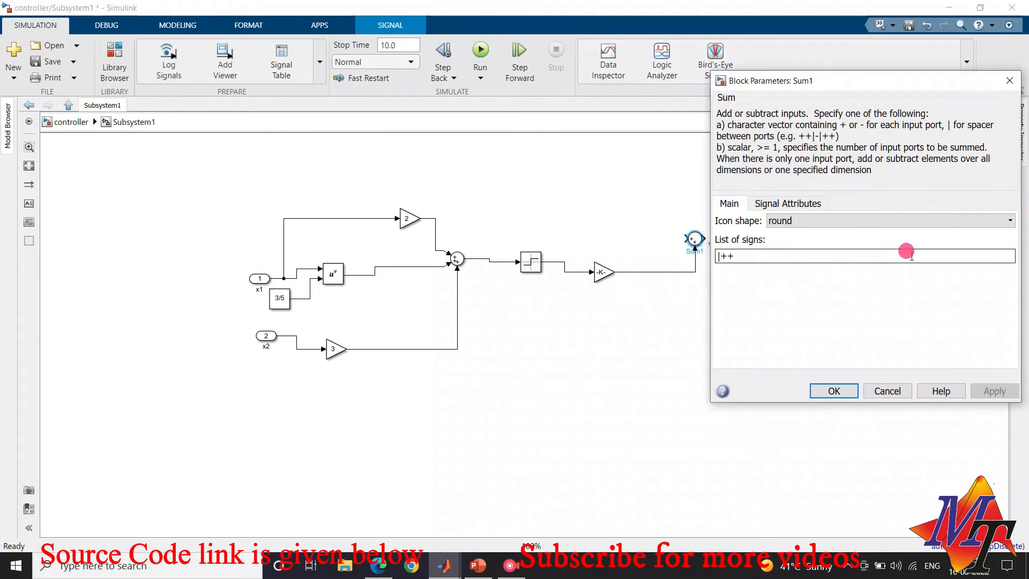
pyautogui.write('++')
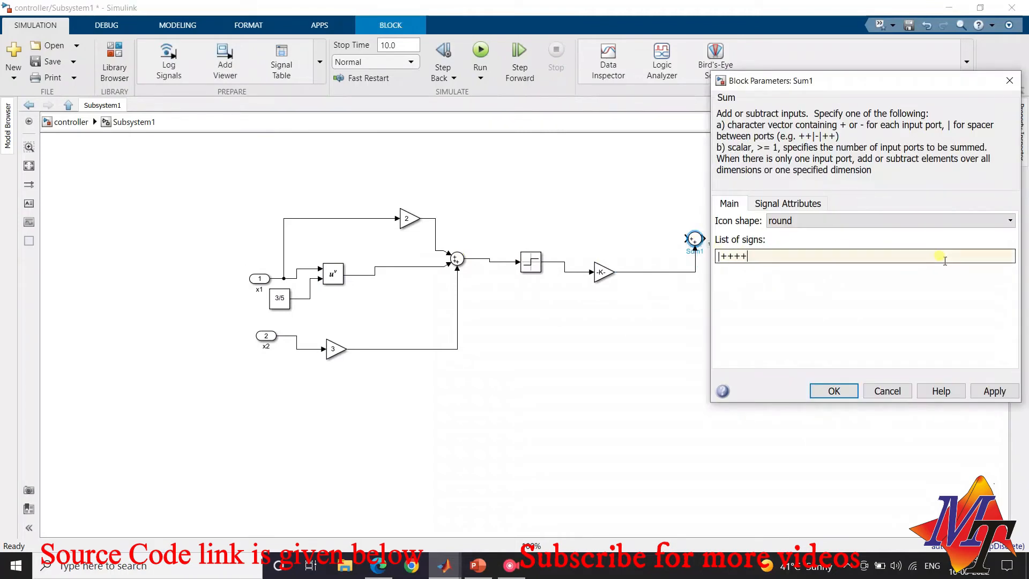
pyautogui.click(834, 391)
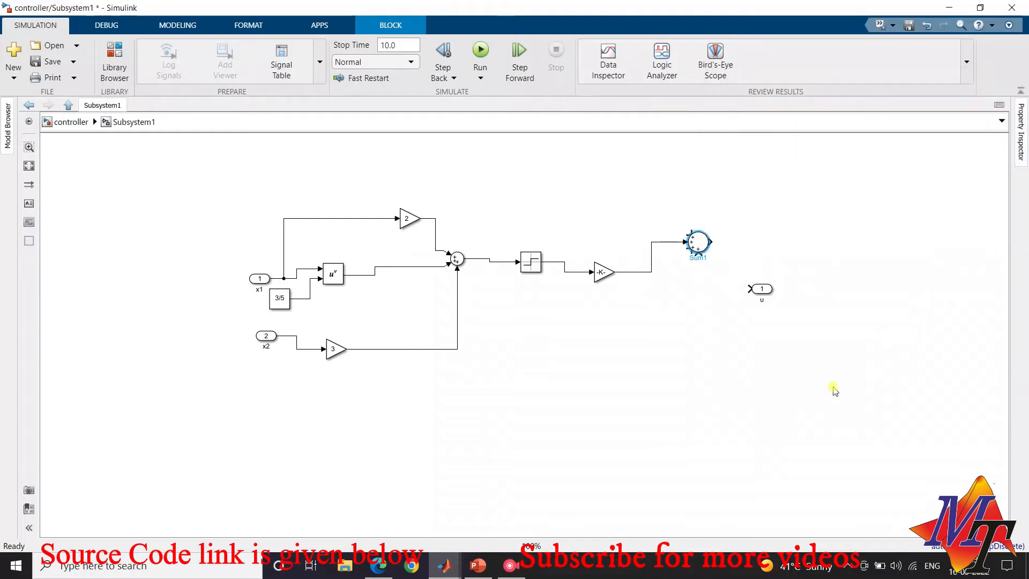
# Reroute the -5.15 gain's output to the second Sum block's bottom input and wire that Sum's output to outport u
pyautogui.click(665, 242)
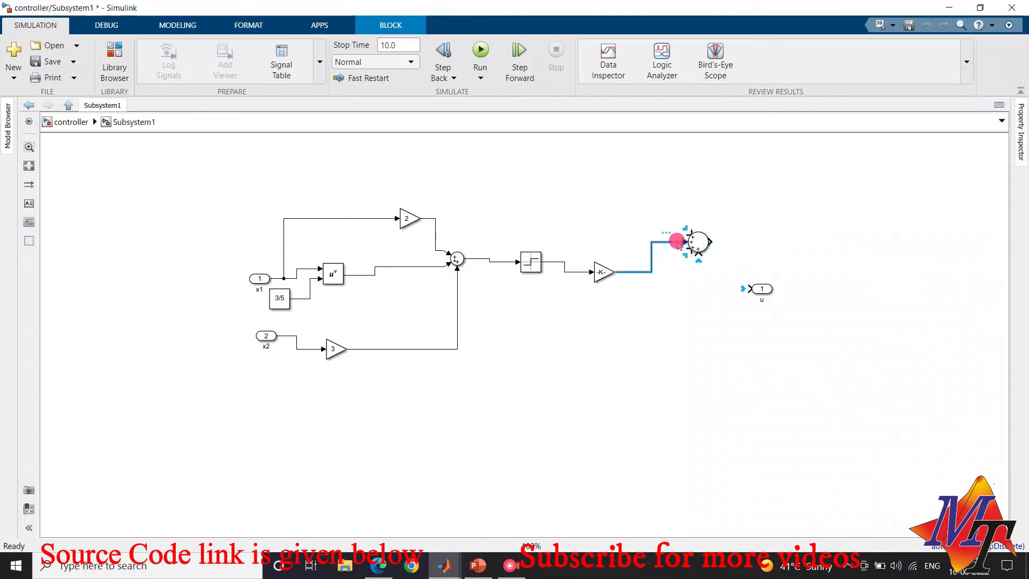
pyautogui.press('Delete')
pyautogui.moveTo(618, 277)
pyautogui.mouseDown()
pyautogui.moveTo(608, 271)
pyautogui.moveTo(702, 259)
pyautogui.moveTo(713, 240)
pyautogui.moveTo(750, 292)
pyautogui.mouseUp()
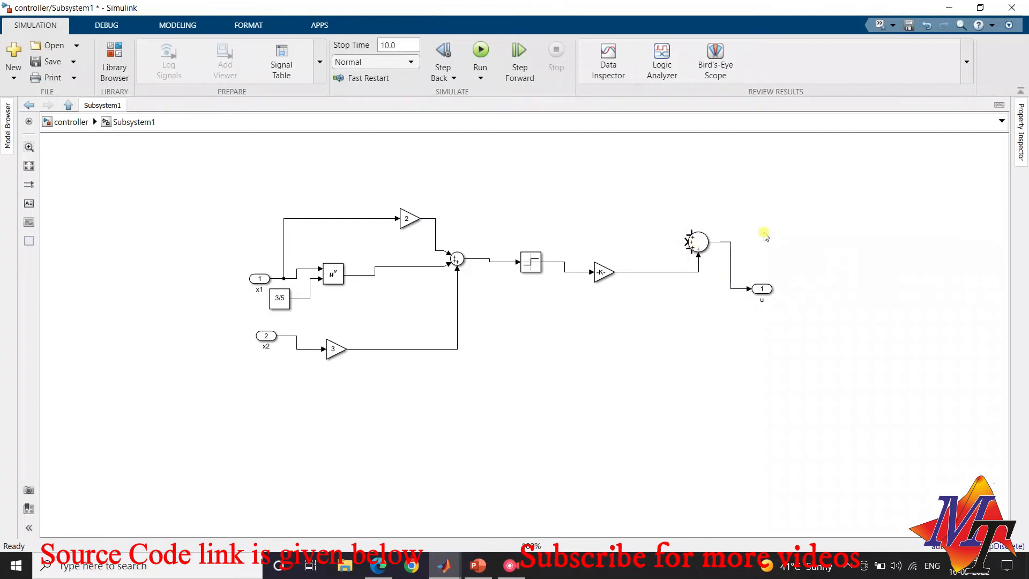
# Check the control input equation's x2 terms at the top level and return to the controller subsystem
pyautogui.click(71, 121)
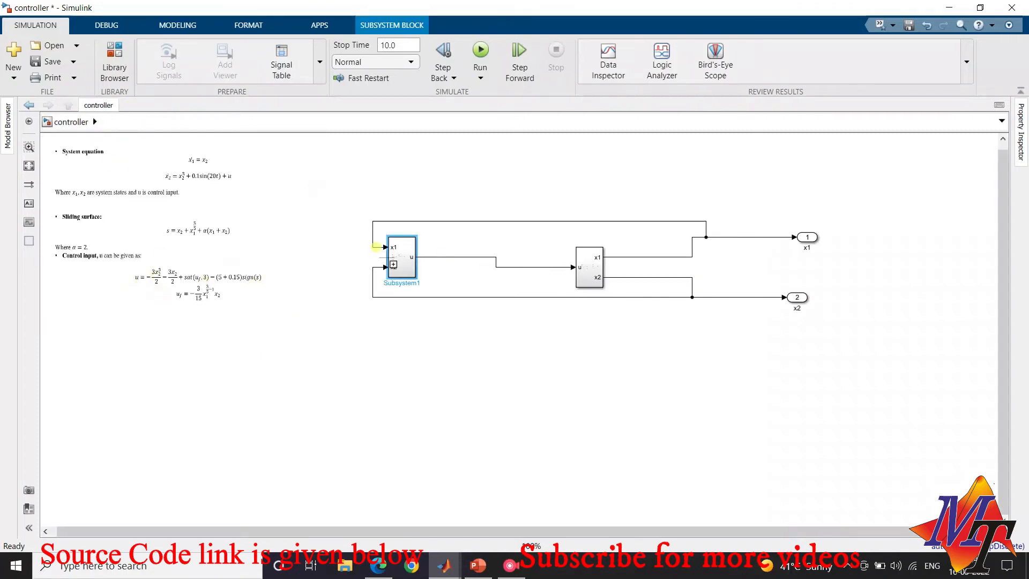
pyautogui.click(401, 264)
pyautogui.doubleClick(401, 263)
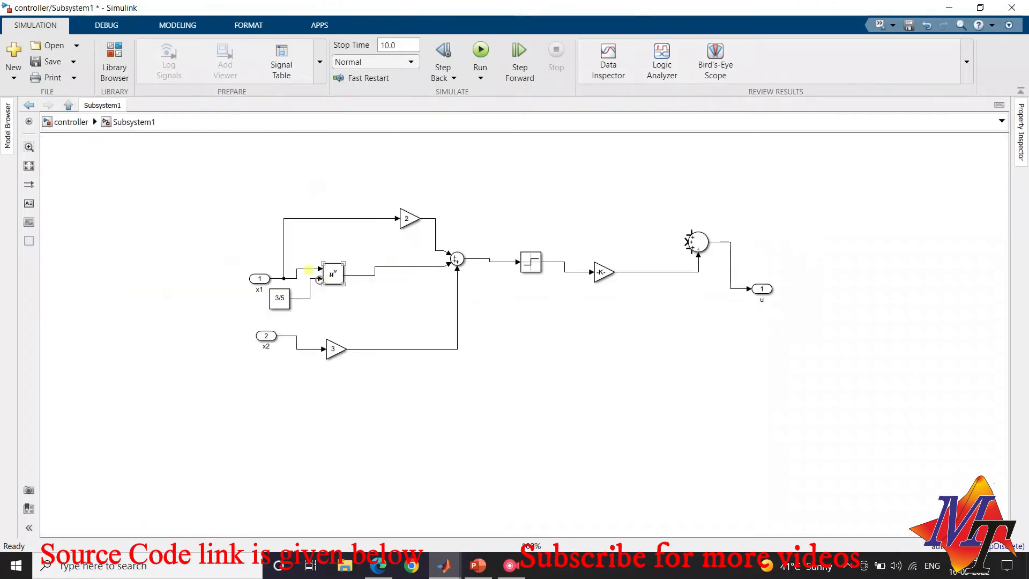
pyautogui.click(332, 347)
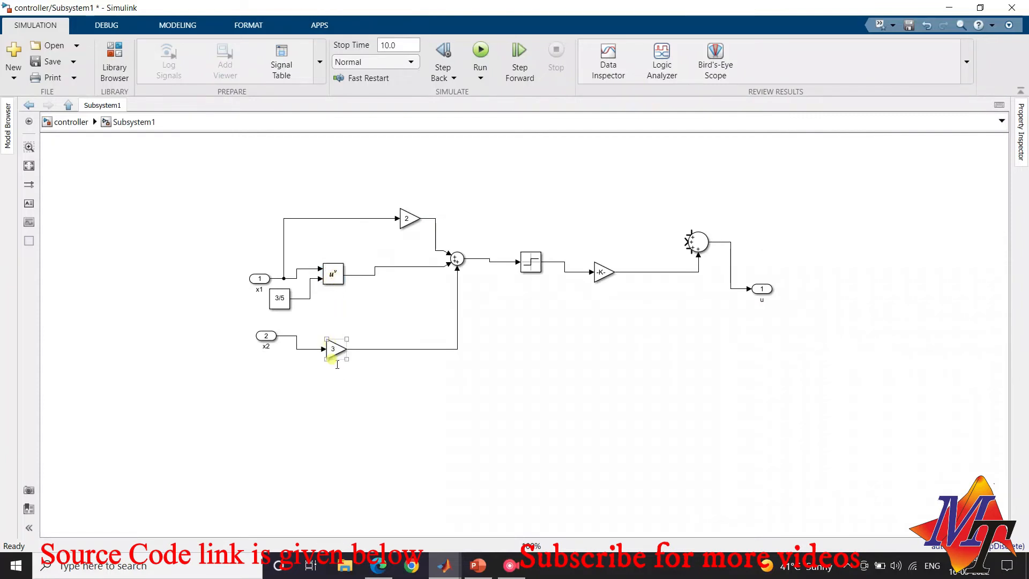
pyautogui.click(337, 365)
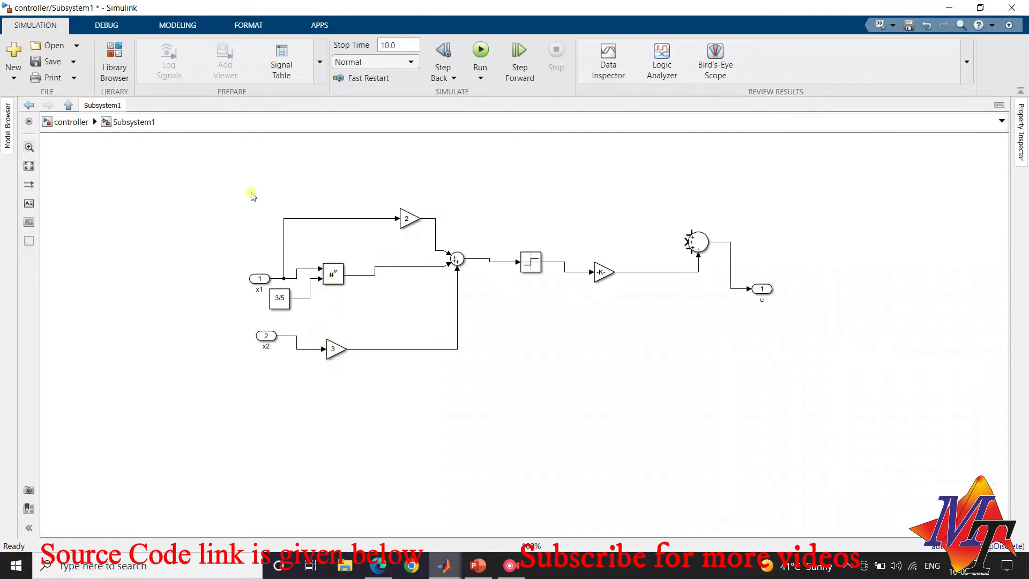
# Add a second Math Function block to the controller subsystem and branch the x2 signal into its input
pyautogui.click(125, 65)
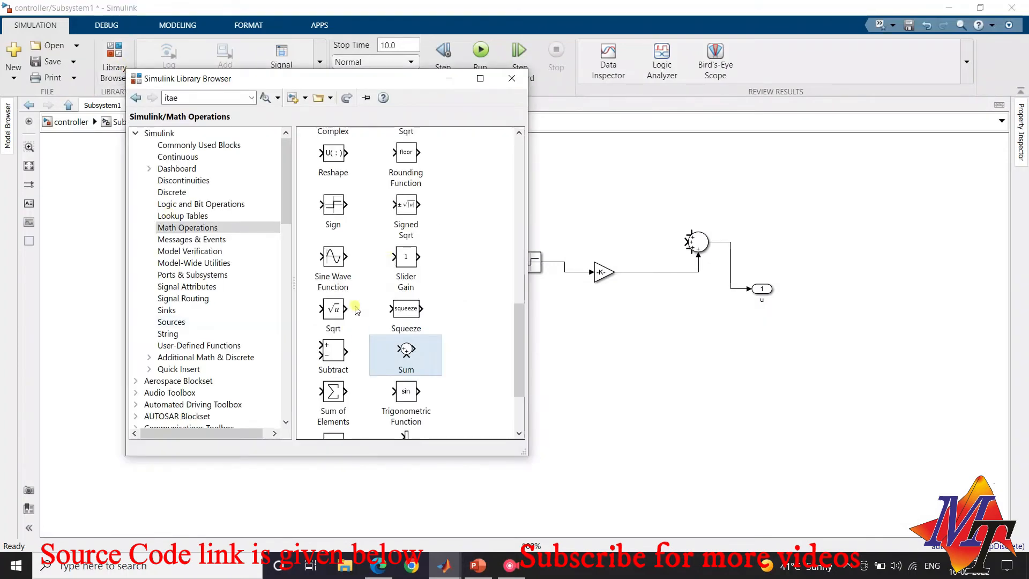
pyautogui.scroll(5, 356, 310)
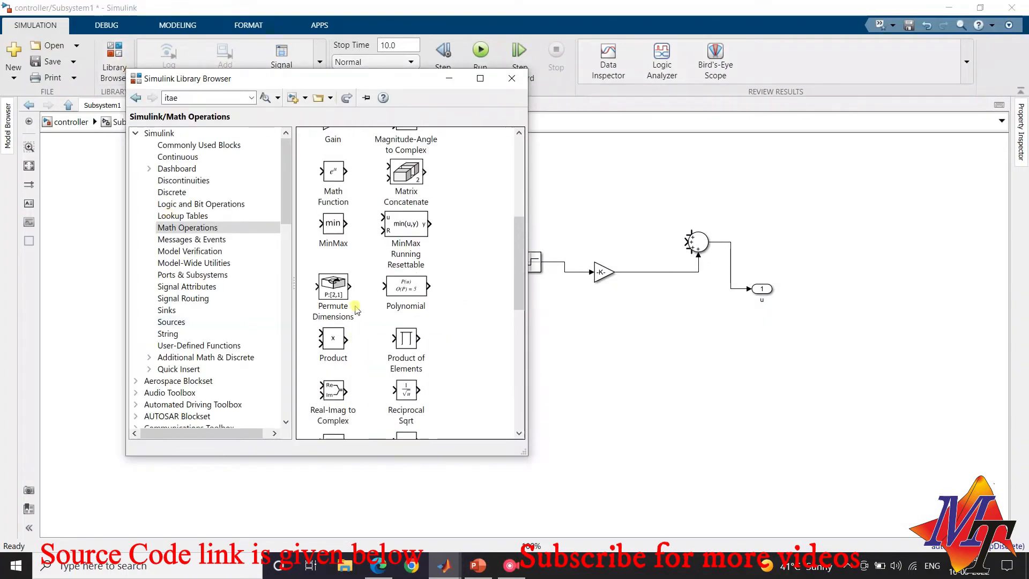
pyautogui.scroll(2, 356, 310)
pyautogui.moveTo(333, 254)
pyautogui.mouseDown()
pyautogui.moveTo(624, 212)
pyautogui.moveTo(533, 200)
pyautogui.moveTo(306, 294)
pyautogui.moveTo(298, 348)
pyautogui.mouseUp()
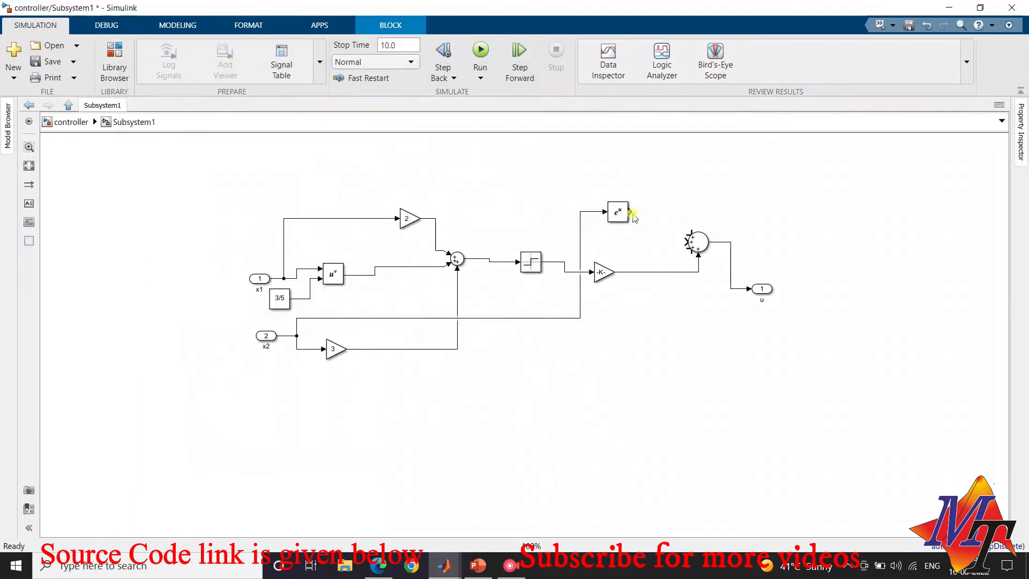
# Set the new Math Function block to pow and move it below the switching-term blocks
pyautogui.doubleClick(618, 213)
pyautogui.click(724, 209)
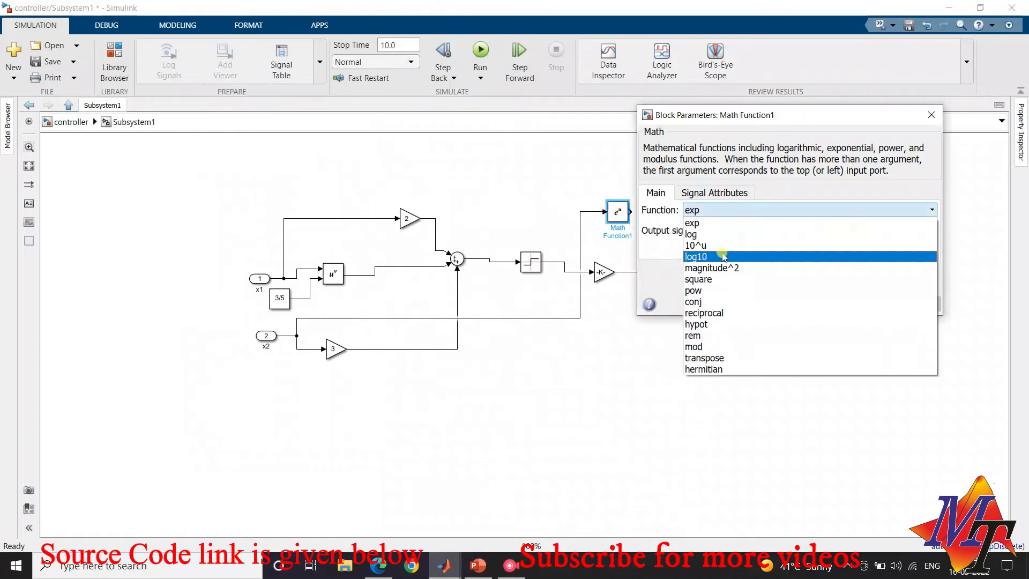
pyautogui.click(723, 290)
pyautogui.click(761, 308)
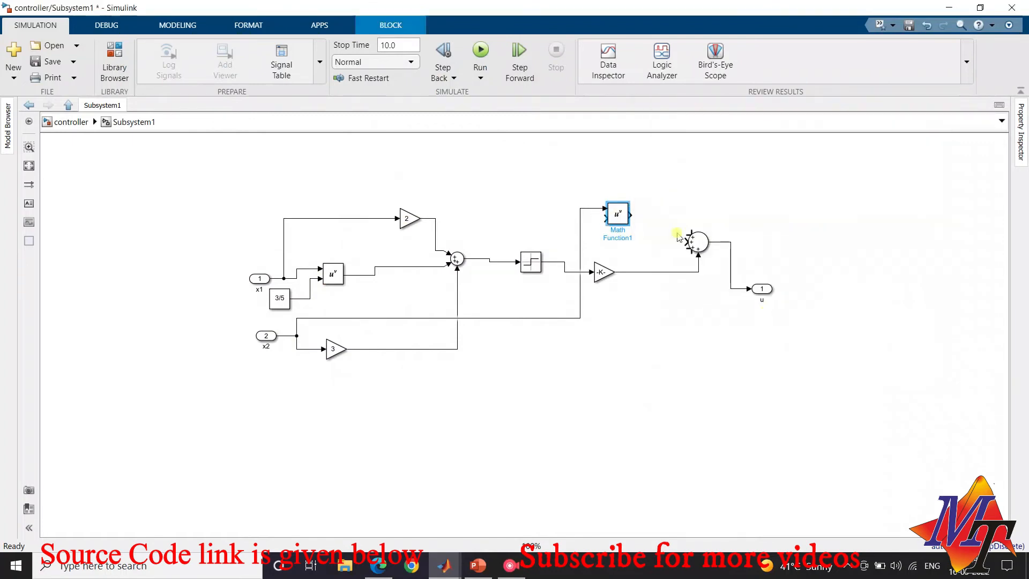
pyautogui.moveTo(629, 216); pyautogui.dragTo(655, 437)
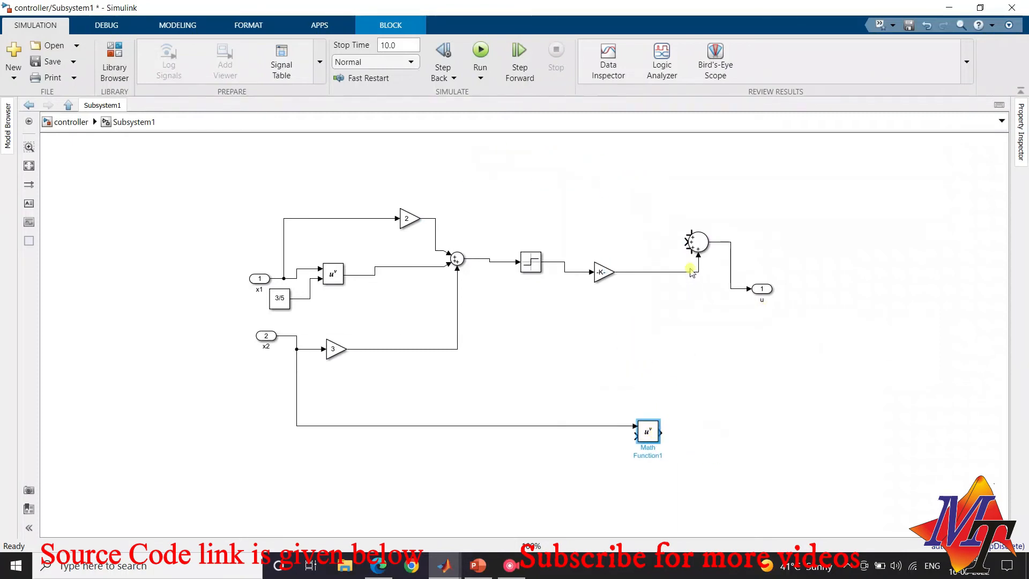
# Add a Constant block with value 3 and wire it to the exponent input of the new power block
pyautogui.click(114, 69)
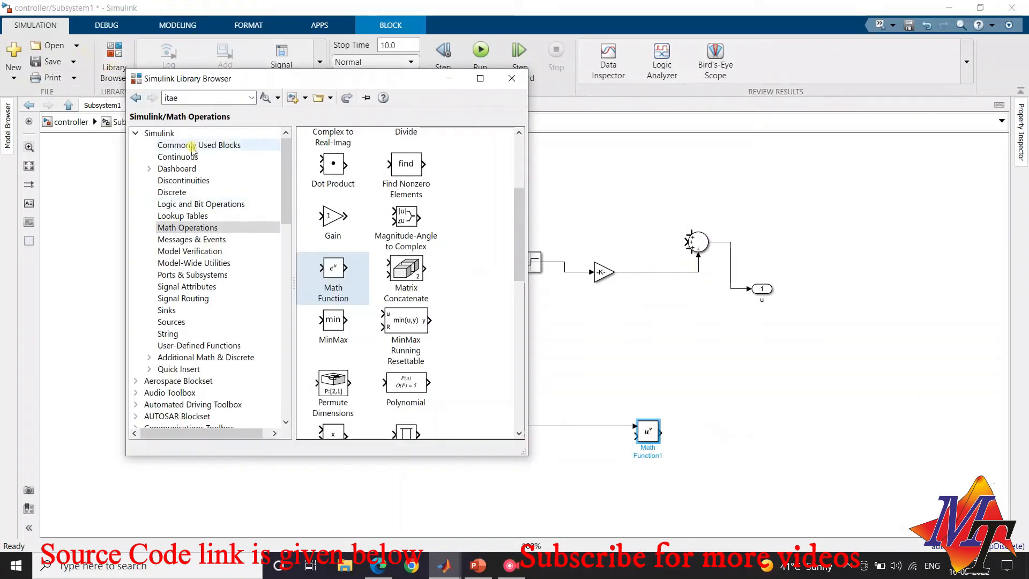
pyautogui.click(176, 321)
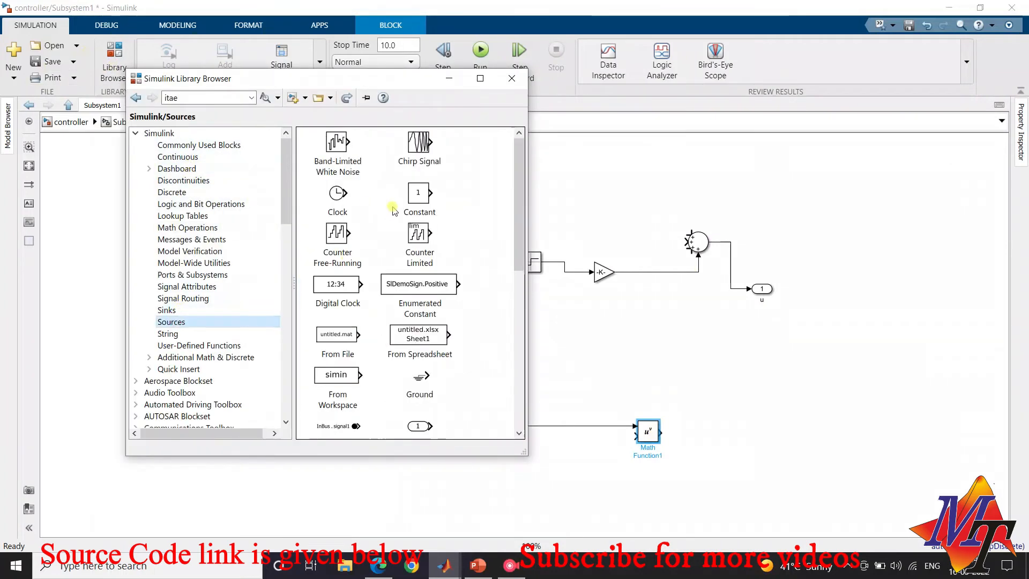
pyautogui.moveTo(402, 200)
pyautogui.mouseDown()
pyautogui.moveTo(673, 372)
pyautogui.moveTo(654, 369)
pyautogui.moveTo(600, 453)
pyautogui.moveTo(632, 447)
pyautogui.moveTo(625, 438)
pyautogui.moveTo(642, 432)
pyautogui.mouseUp()
pyautogui.click(739, 446)
pyautogui.doubleClick(600, 452)
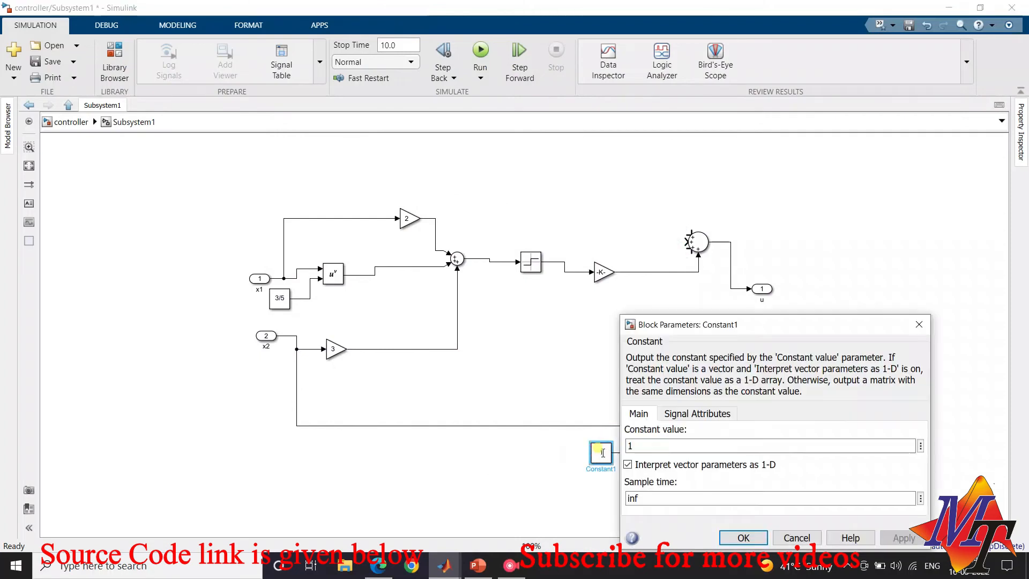
pyautogui.doubleClick(649, 446)
pyautogui.write('3')
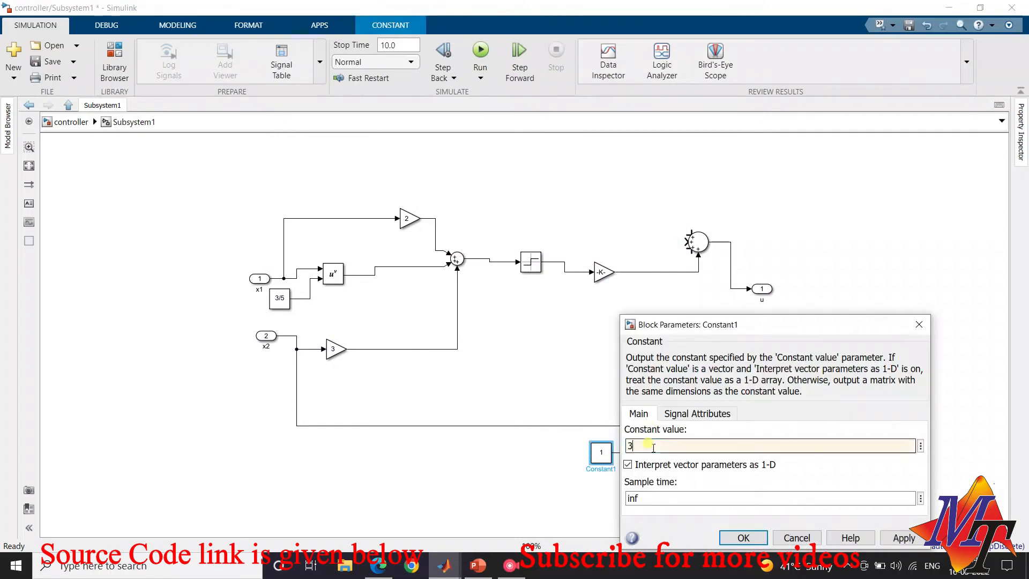
pyautogui.click(743, 537)
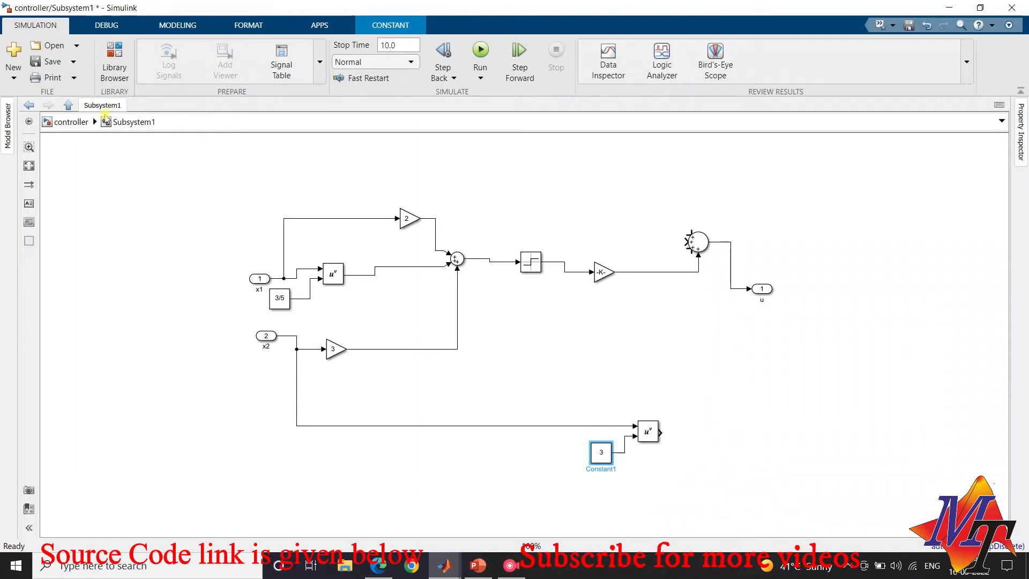
# Add a Gain block after the new power block and wire its output to the second Sum block
pyautogui.click(114, 60)
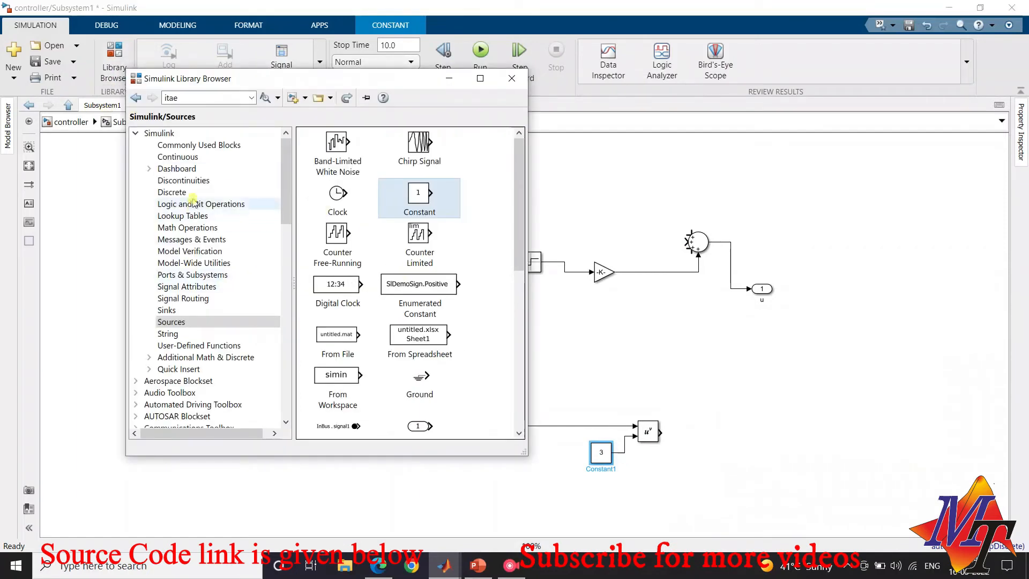
pyautogui.click(177, 157)
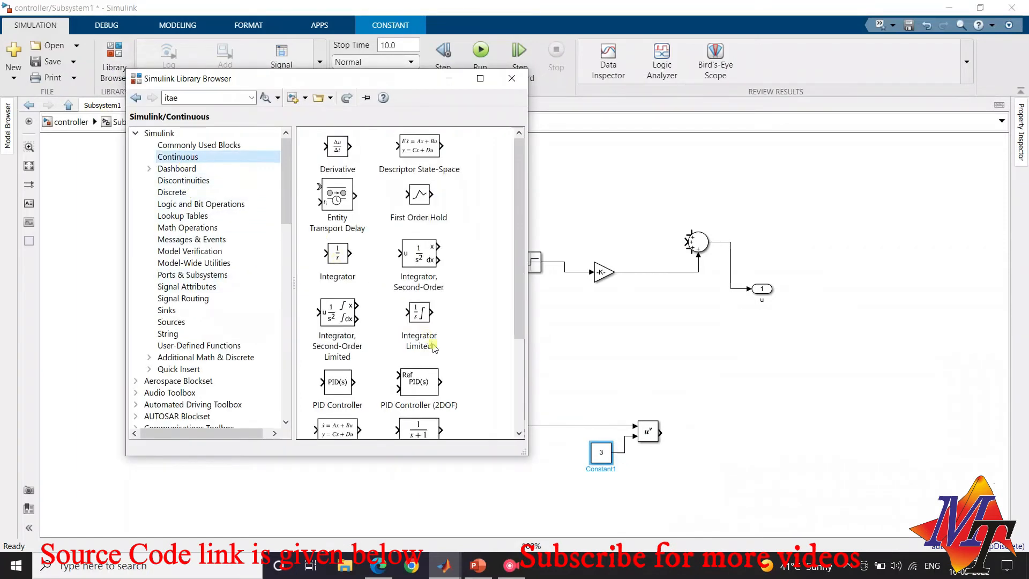
pyautogui.scroll(-2, 422, 214)
pyautogui.scroll(1, 424, 221)
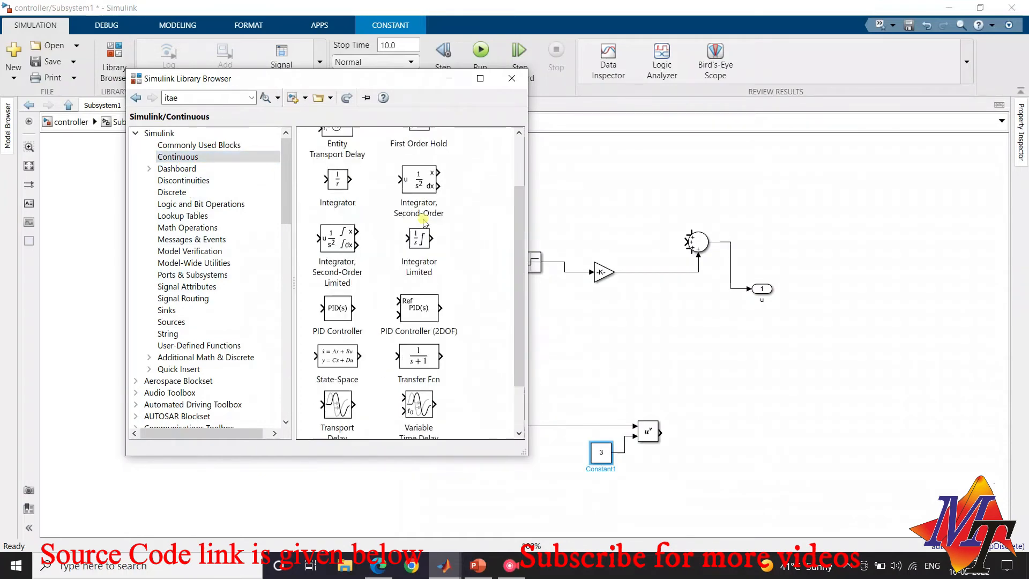
pyautogui.scroll(1, 424, 221)
pyautogui.click(199, 145)
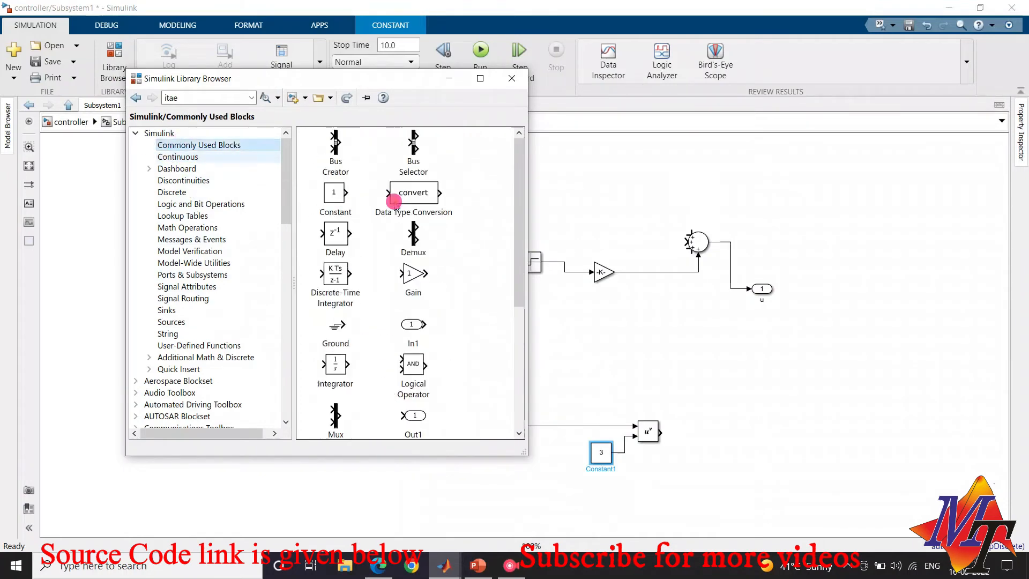
pyautogui.moveTo(413, 273); pyautogui.dragTo(687, 248)
# Rewire the second Sum block so the new Gain feeds its bottom input and the -5.15 gain feeds a left-side input
pyautogui.click(696, 271)
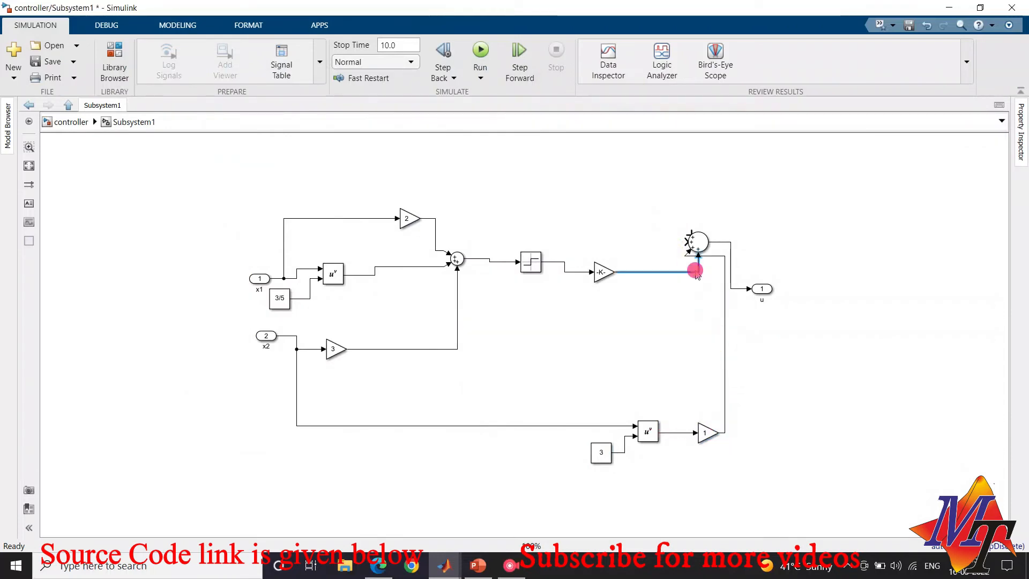
pyautogui.press('Delete')
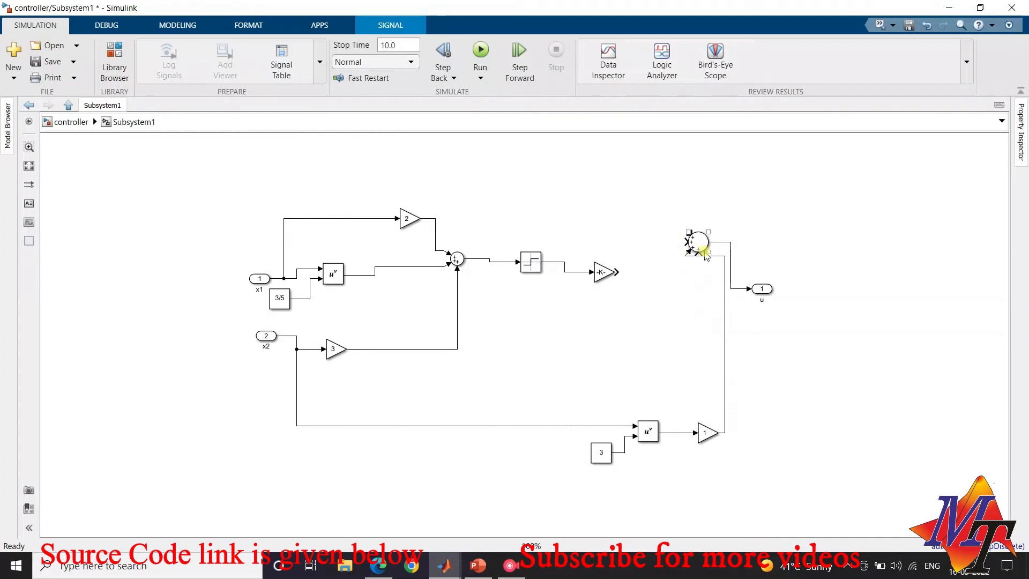
pyautogui.click(688, 249)
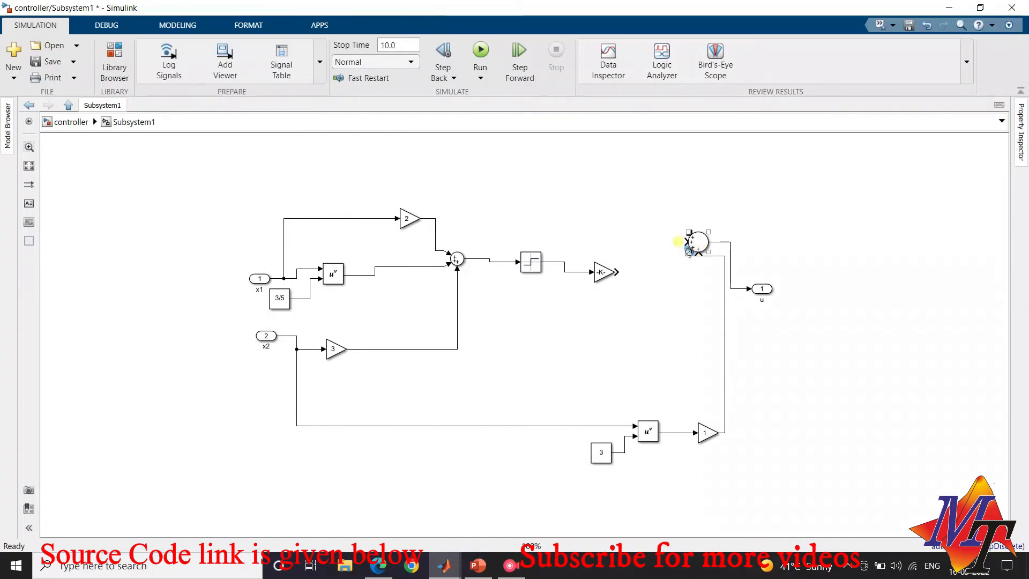
pyautogui.click(713, 257)
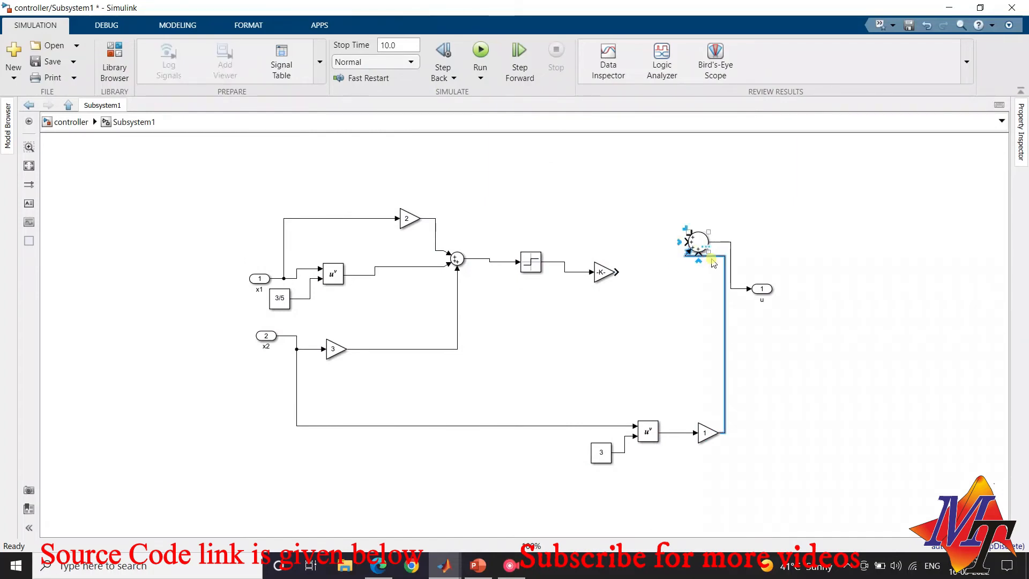
pyautogui.press('Delete')
pyautogui.moveTo(721, 434)
pyautogui.mouseDown()
pyautogui.moveTo(715, 299)
pyautogui.moveTo(698, 256)
pyautogui.mouseUp()
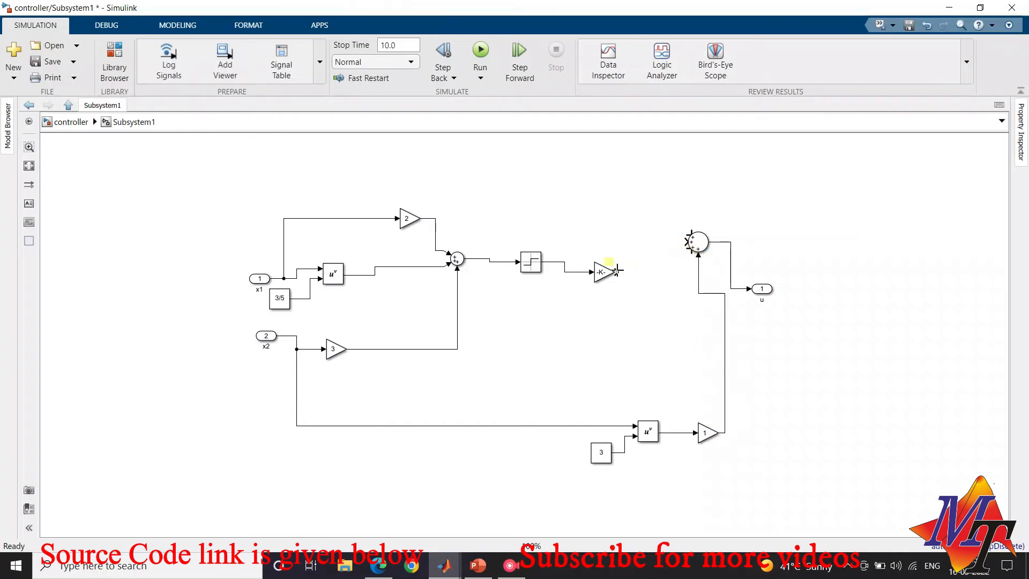
pyautogui.moveTo(617, 269); pyautogui.dragTo(688, 242)
# Set the gain after the x2 cubed block to -1.5 and return to the top-level model
pyautogui.click(708, 427)
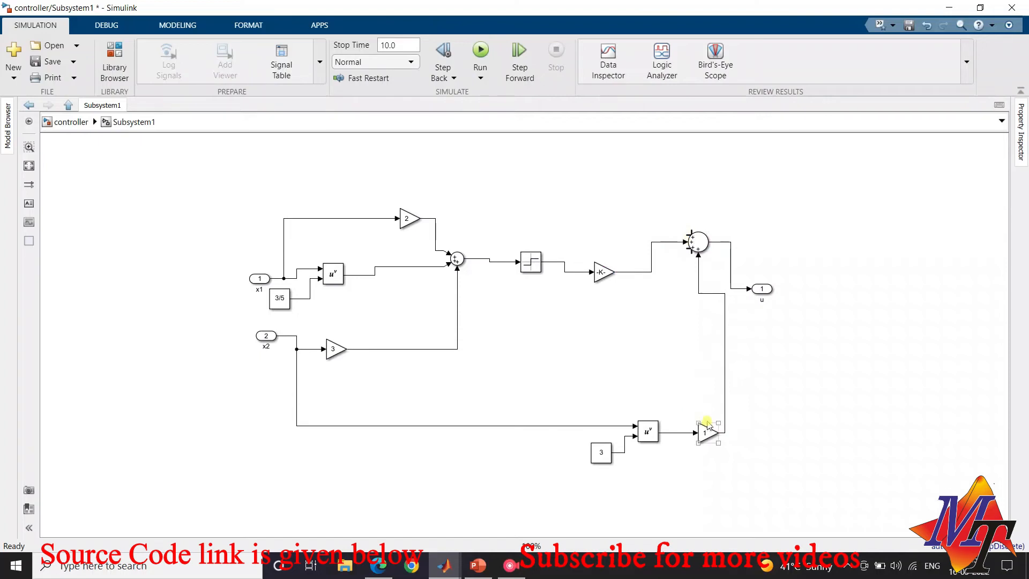
pyautogui.doubleClick(707, 429)
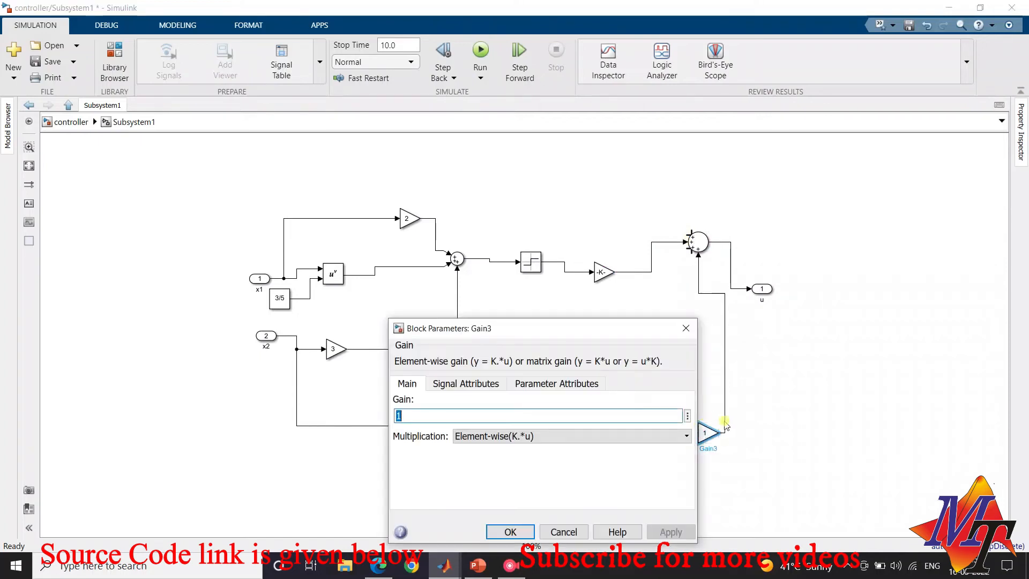
pyautogui.write('-1.5')
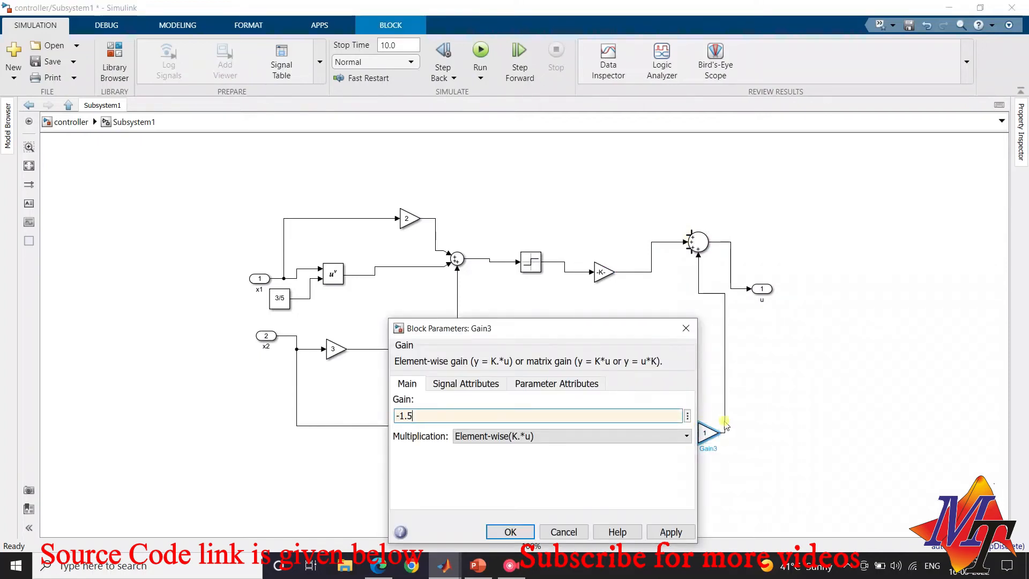
pyautogui.click(512, 530)
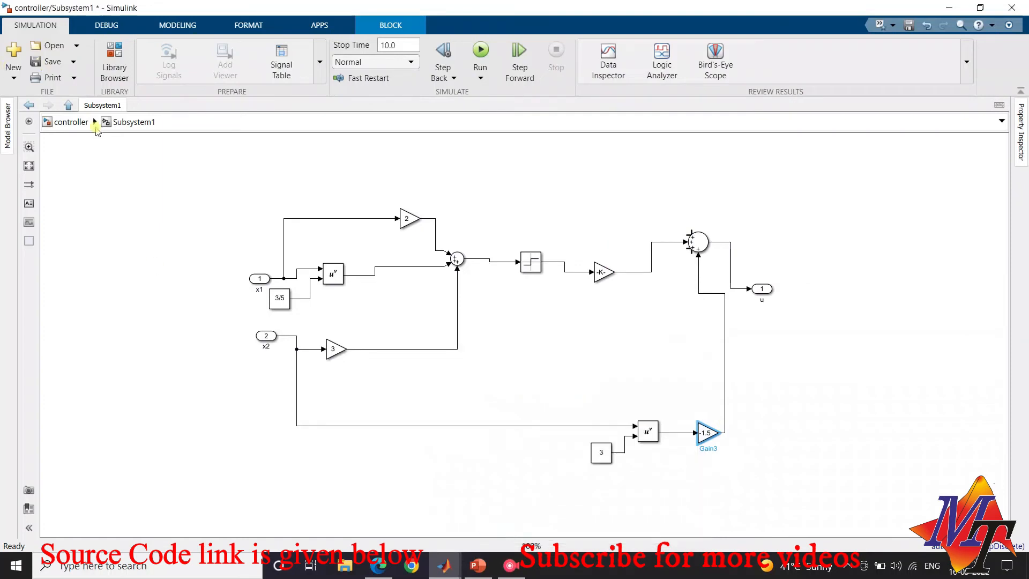
pyautogui.click(95, 126)
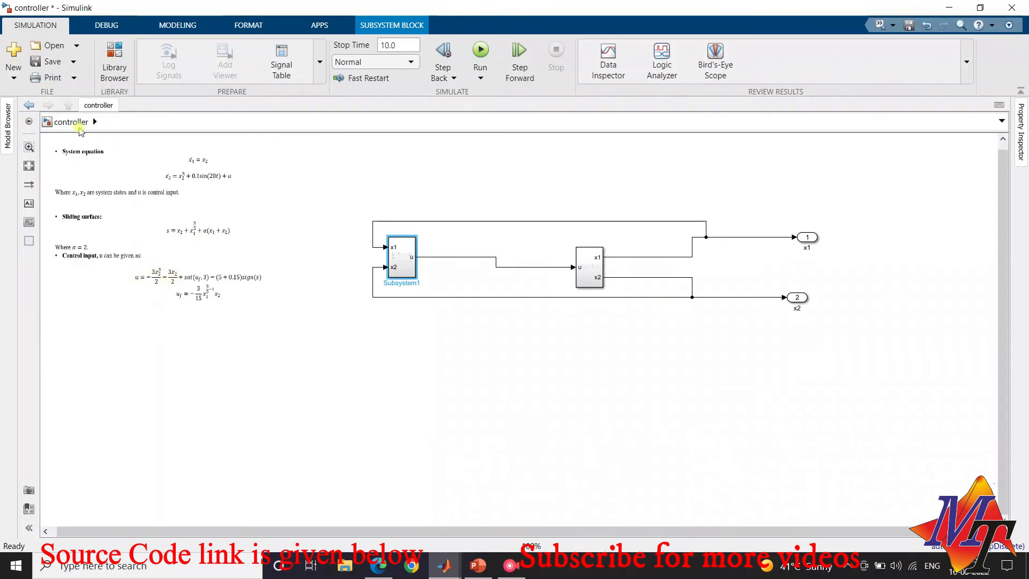
# Open the controller subsystem and reposition the -1.5 gain beside the x2 cubed power block
pyautogui.doubleClick(404, 271)
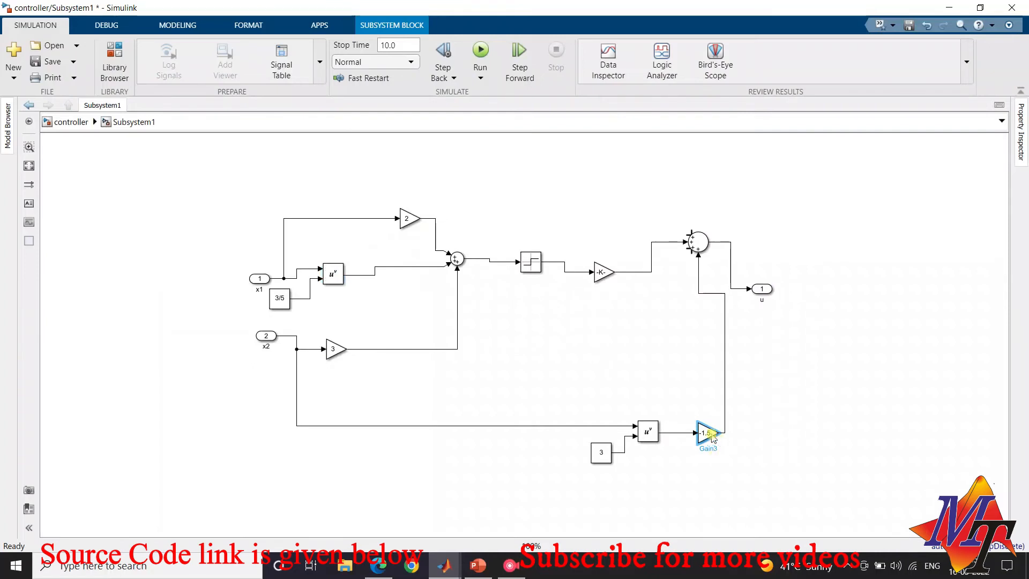
pyautogui.click(710, 432)
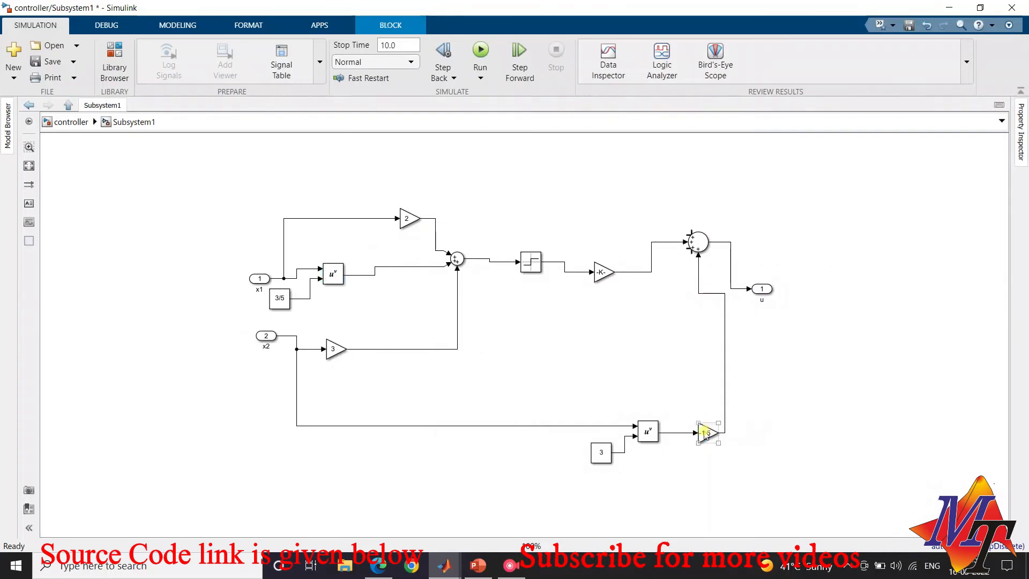
pyautogui.moveTo(704, 432); pyautogui.dragTo(681, 424)
pyautogui.click(755, 416)
pyautogui.click(743, 422)
pyautogui.click(691, 424)
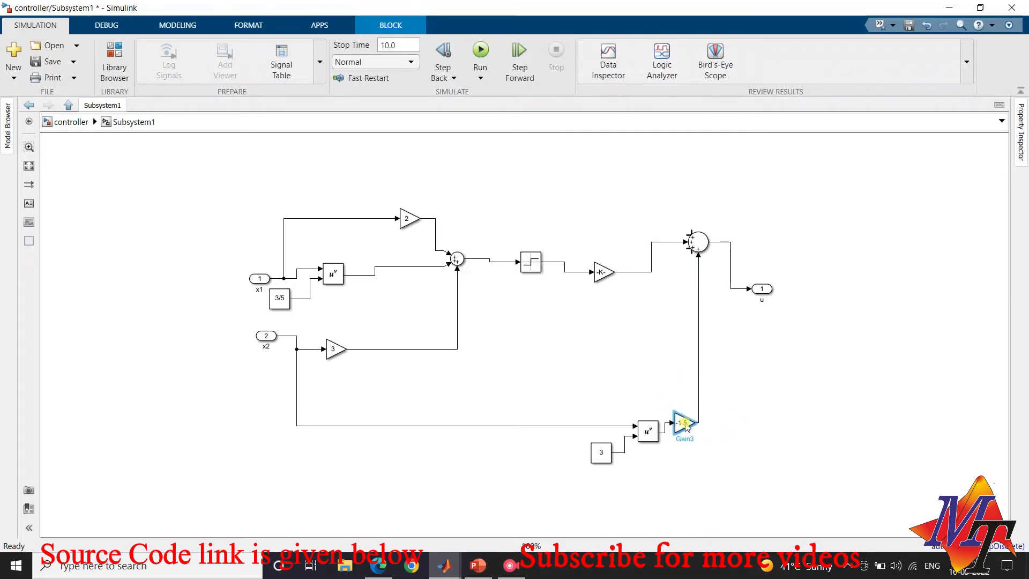
pyautogui.click(742, 418)
pyautogui.click(680, 426)
pyautogui.click(682, 421)
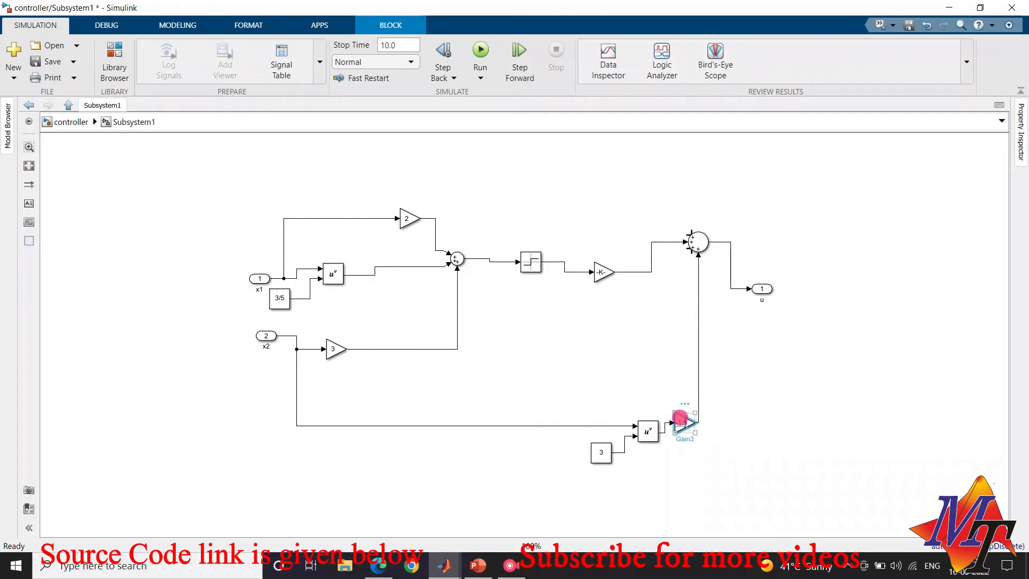
pyautogui.moveTo(680, 422)
pyautogui.mouseDown()
pyautogui.moveTo(647, 368)
pyautogui.moveTo(698, 413)
pyautogui.mouseUp()
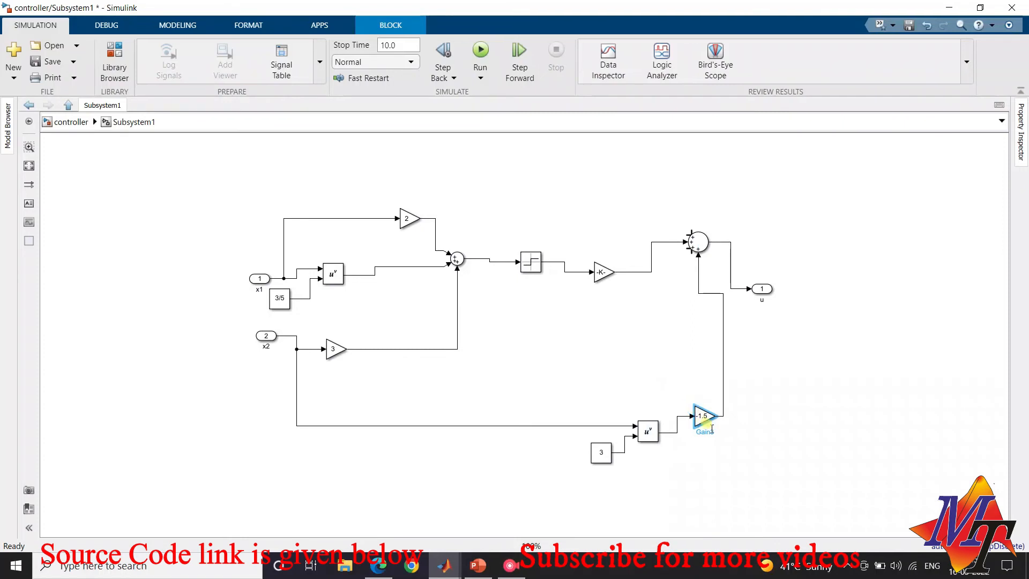
# Duplicate the -1.5 gain above the x2 cubed block, then wire it from the x2 signal to the final Sum block's lower-left input
pyautogui.rightClick(648, 381)
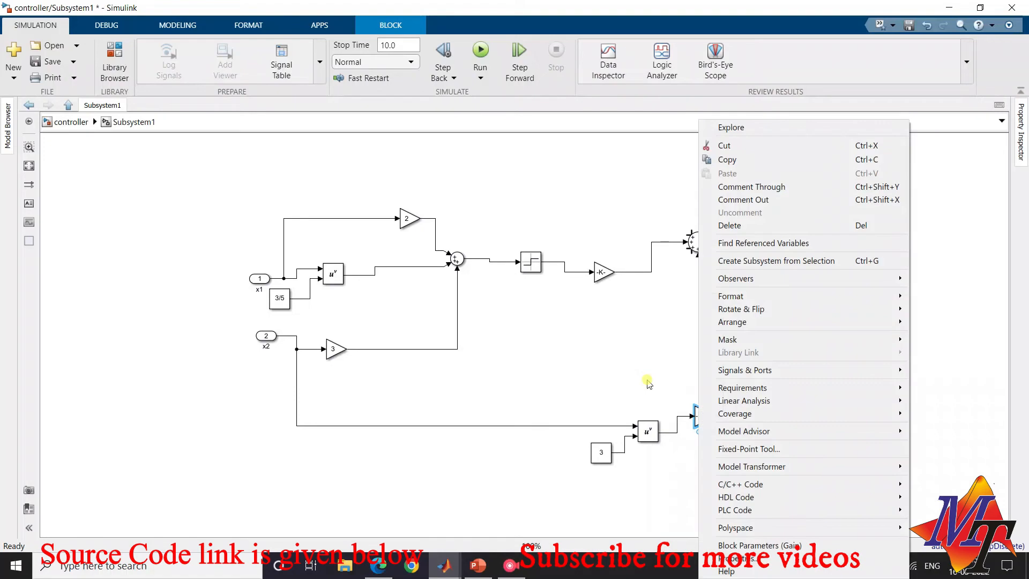
pyautogui.click(724, 159)
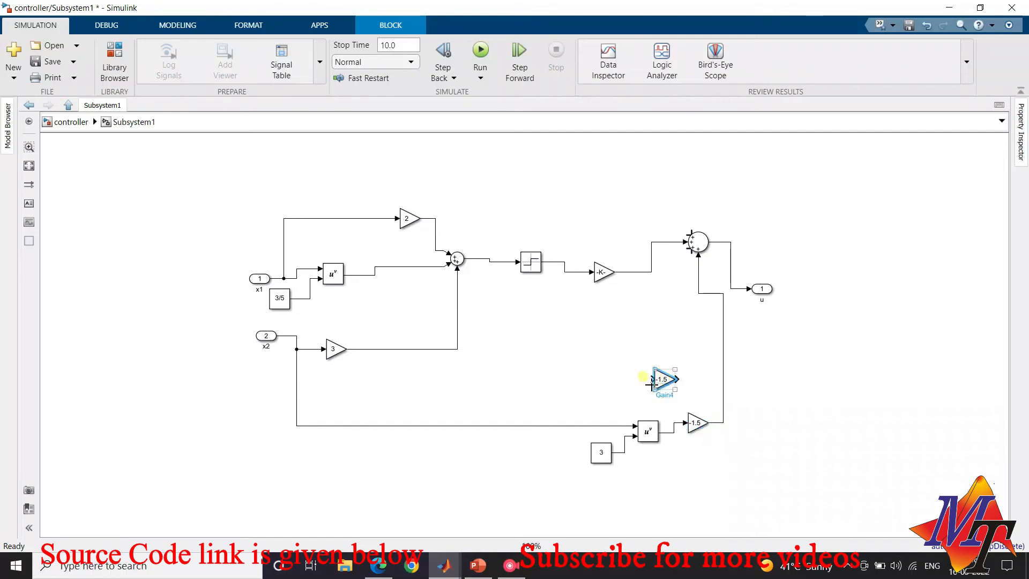
pyautogui.moveTo(652, 378); pyautogui.dragTo(302, 349)
pyautogui.moveTo(670, 376); pyautogui.dragTo(679, 240)
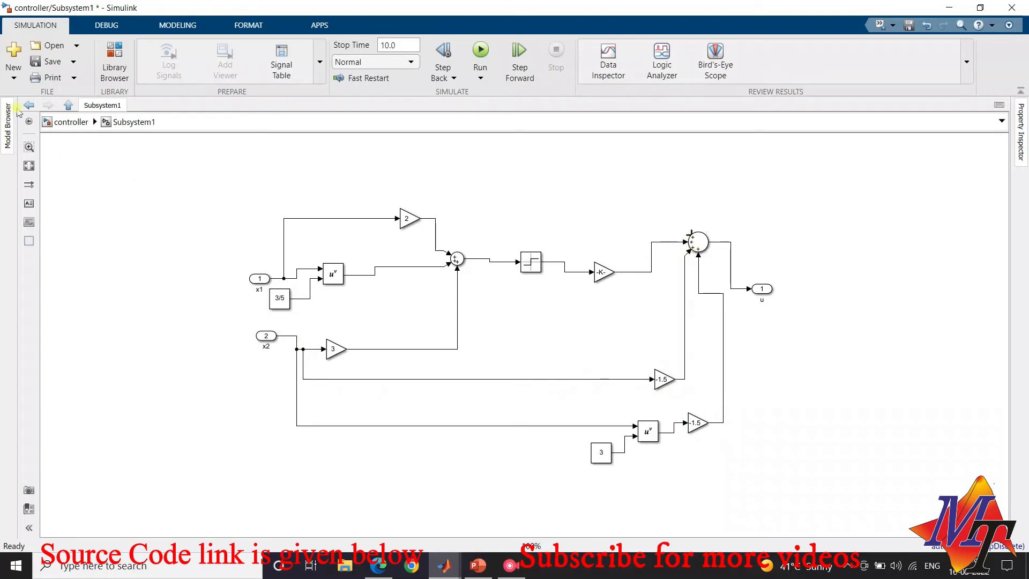
# Consult the control law, then add a Derivative block in the controller subsystem fed by the x1 power block's output
pyautogui.click(60, 121)
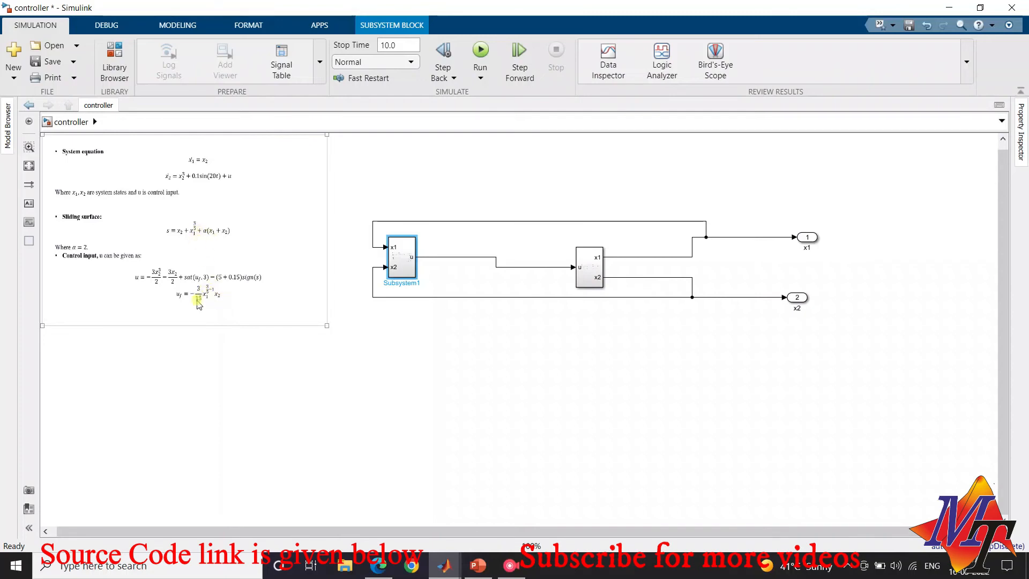
pyautogui.doubleClick(400, 259)
pyautogui.click(114, 59)
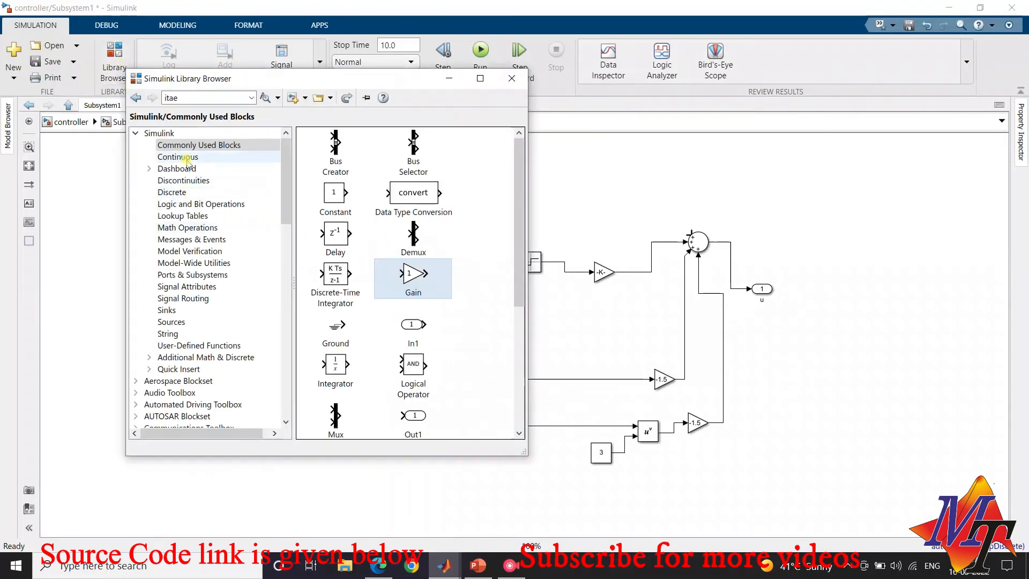
pyautogui.click(178, 156)
pyautogui.moveTo(318, 152)
pyautogui.mouseDown()
pyautogui.moveTo(603, 184)
pyautogui.moveTo(604, 212)
pyautogui.moveTo(533, 184)
pyautogui.moveTo(429, 220)
pyautogui.moveTo(426, 266)
pyautogui.mouseUp()
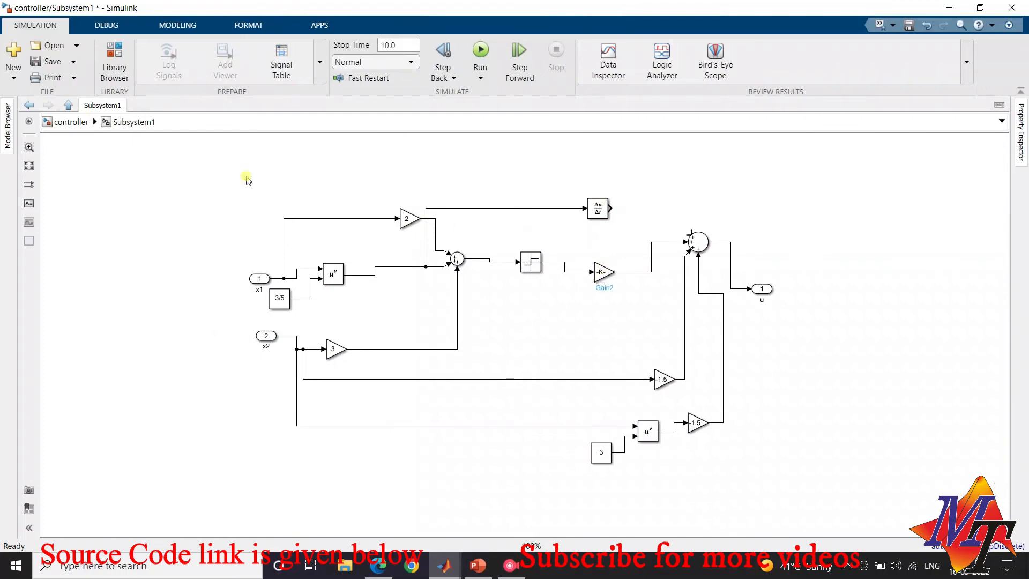
# Add a Gain block after the Derivative block and wire its output to the final Sum block's free upper-left input
pyautogui.click(114, 59)
pyautogui.click(198, 145)
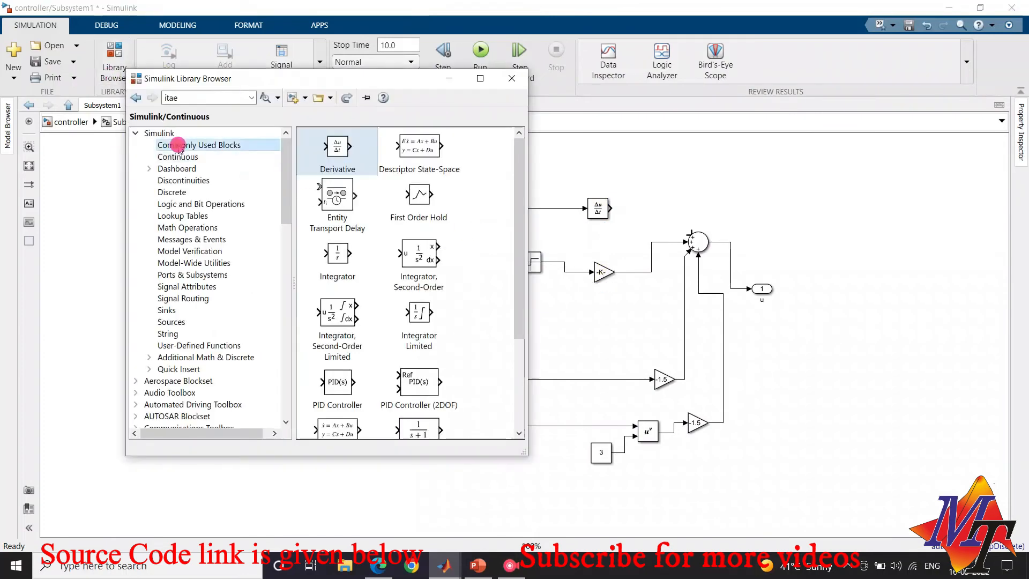
pyautogui.moveTo(412, 274); pyautogui.dragTo(641, 198)
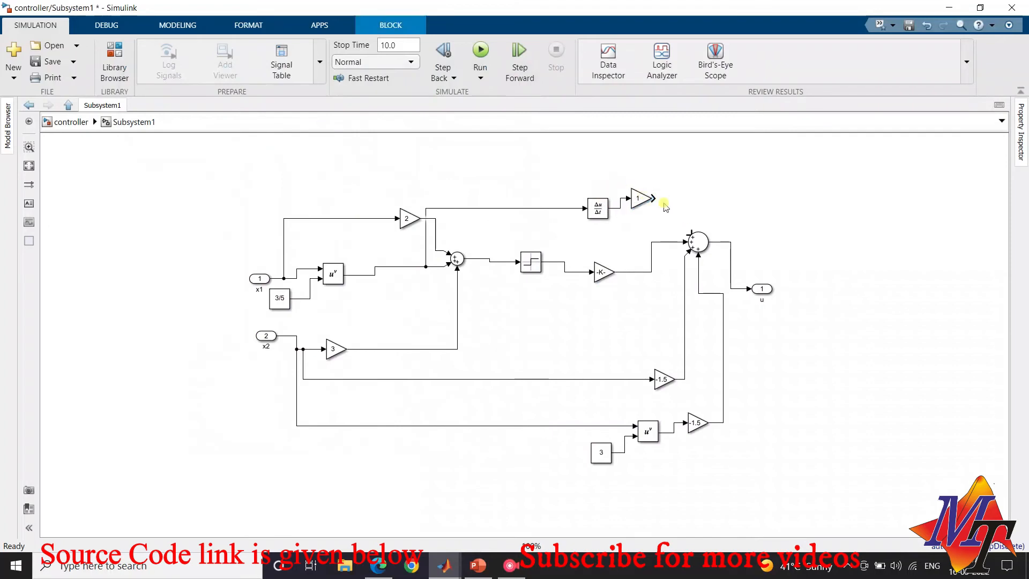
pyautogui.click(660, 197)
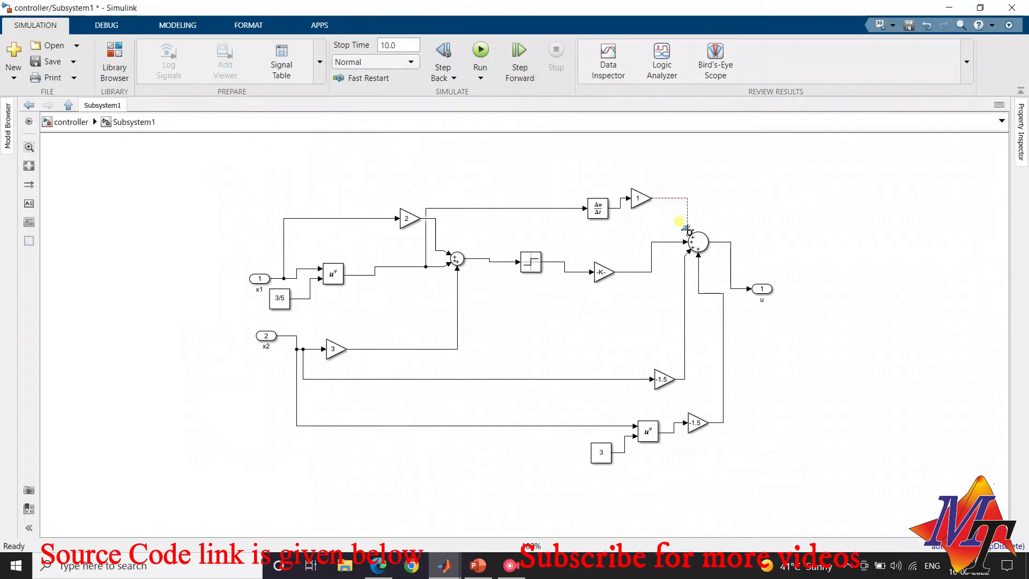
# Check the control law at the top level, then set the gain after the Derivative block to -1/5
pyautogui.click(68, 122)
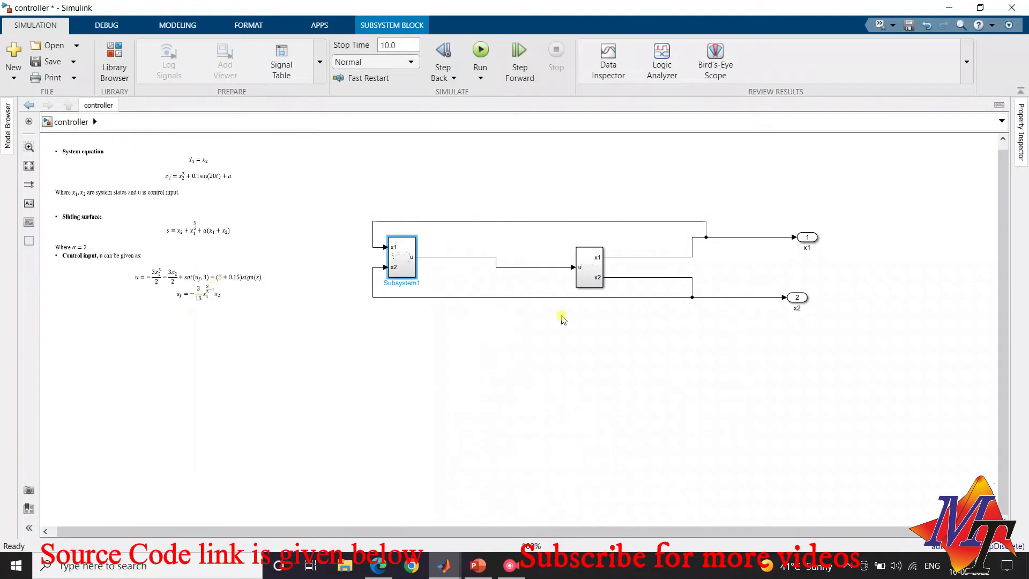
pyautogui.doubleClick(404, 267)
pyautogui.click(640, 198)
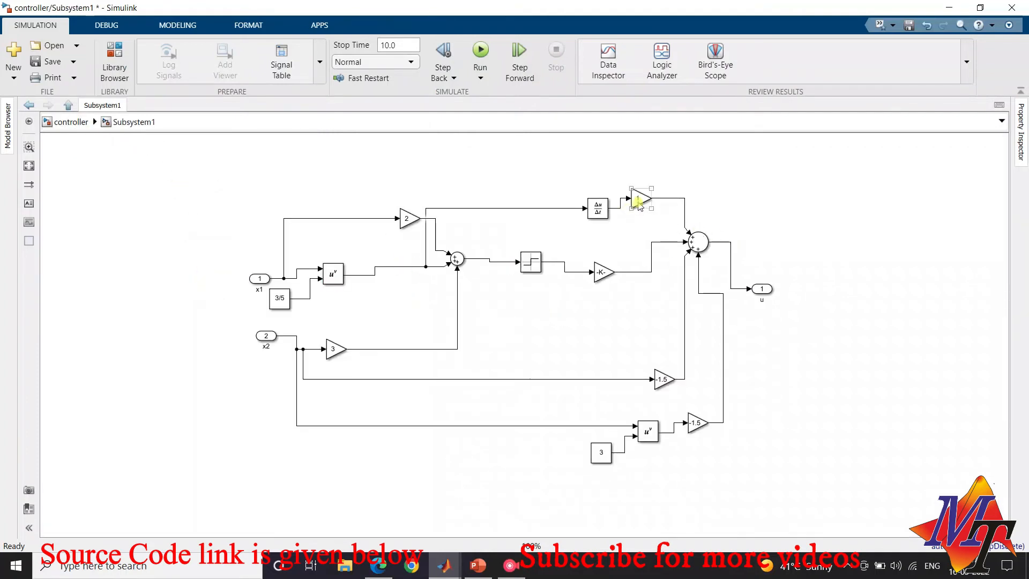
pyautogui.write('-1/5')
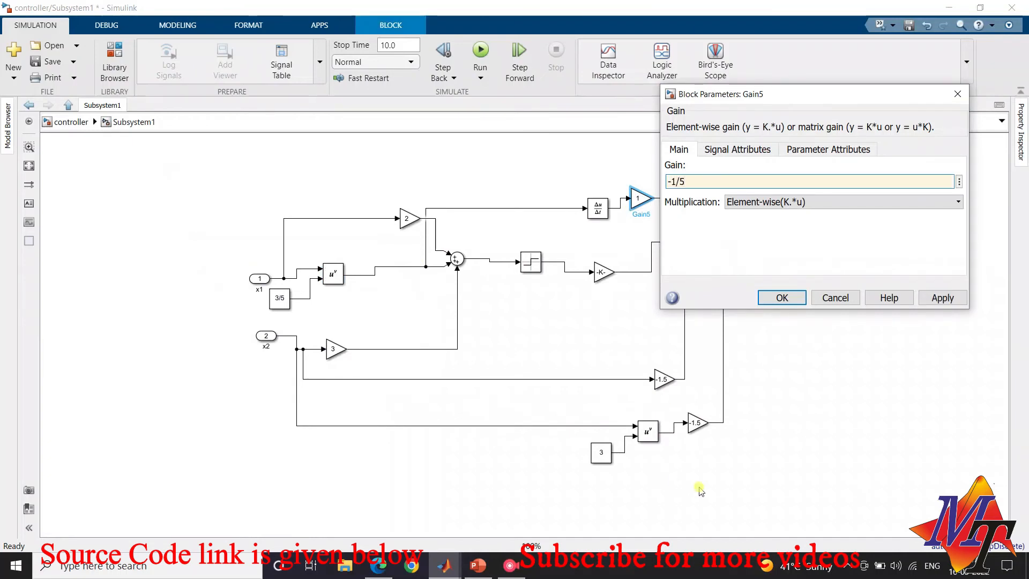
pyautogui.click(777, 298)
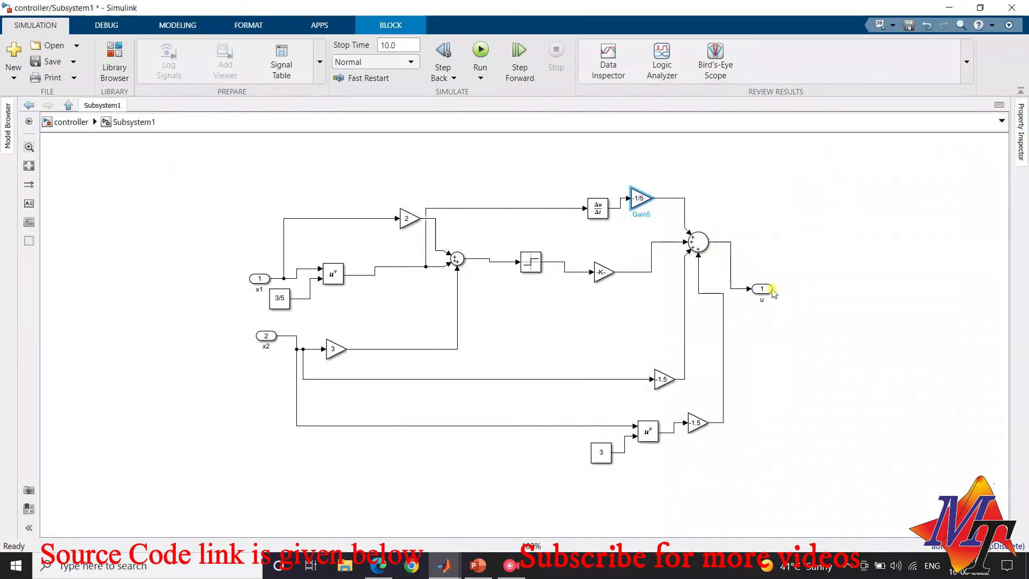
# Move output port u farther from the final Sum block, return to the top-level model and save it
pyautogui.moveTo(763, 288); pyautogui.dragTo(810, 299)
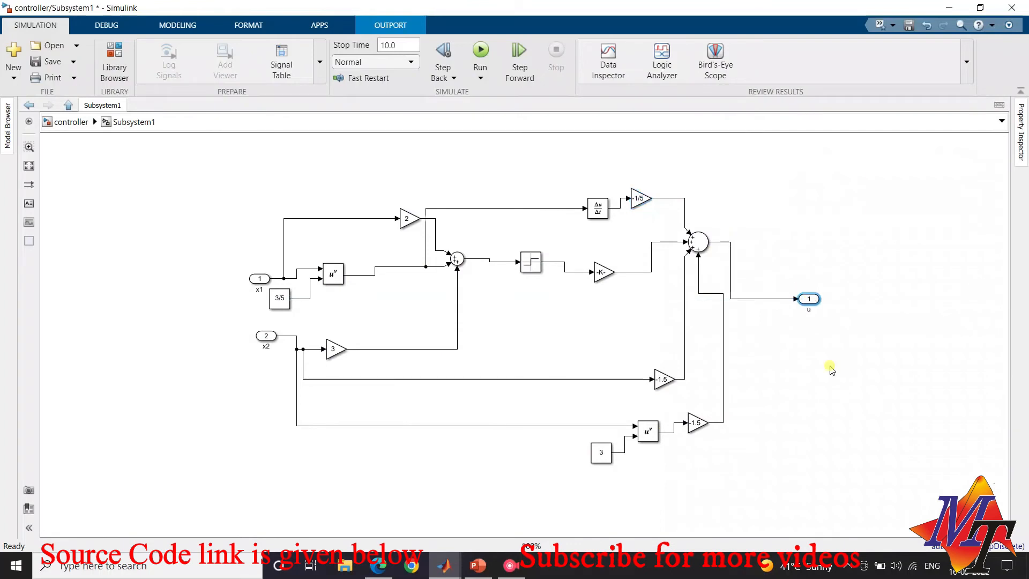
pyautogui.click(817, 360)
pyautogui.click(70, 121)
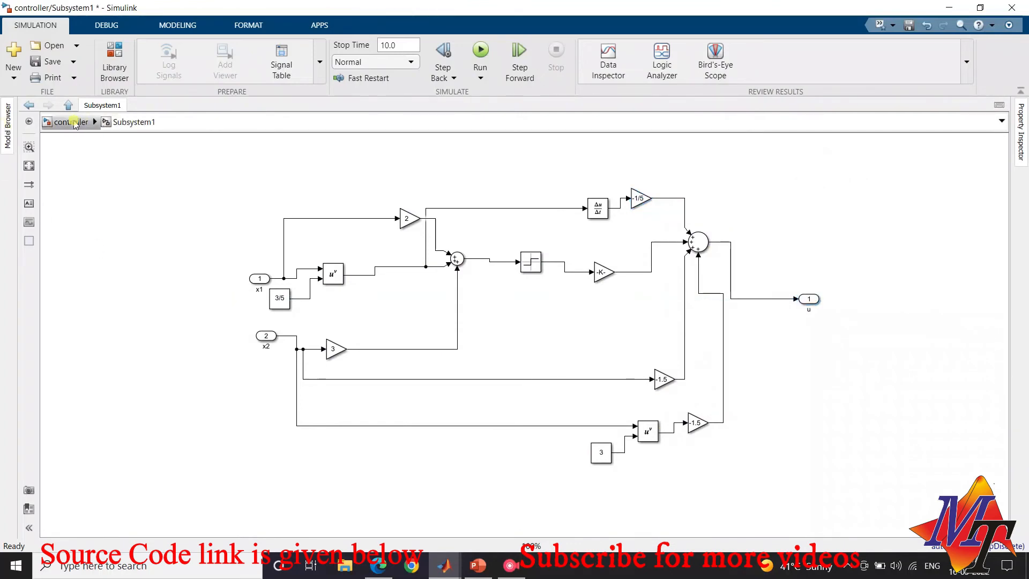
pyautogui.click(567, 393)
pyautogui.hotkey('ctrl', 's')
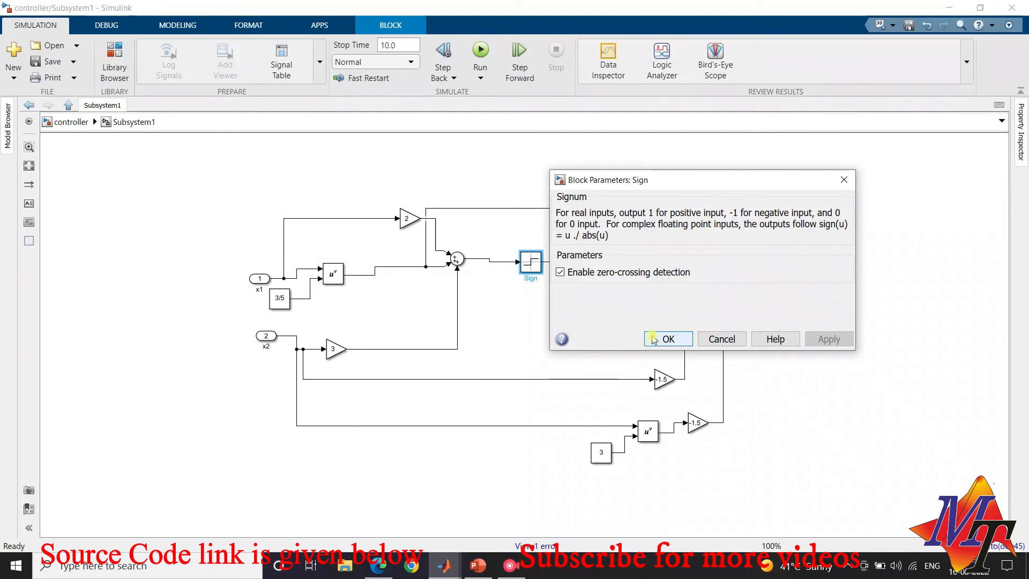
# Disable zero-crossing detection for the Sign block
pyautogui.click(623, 273)
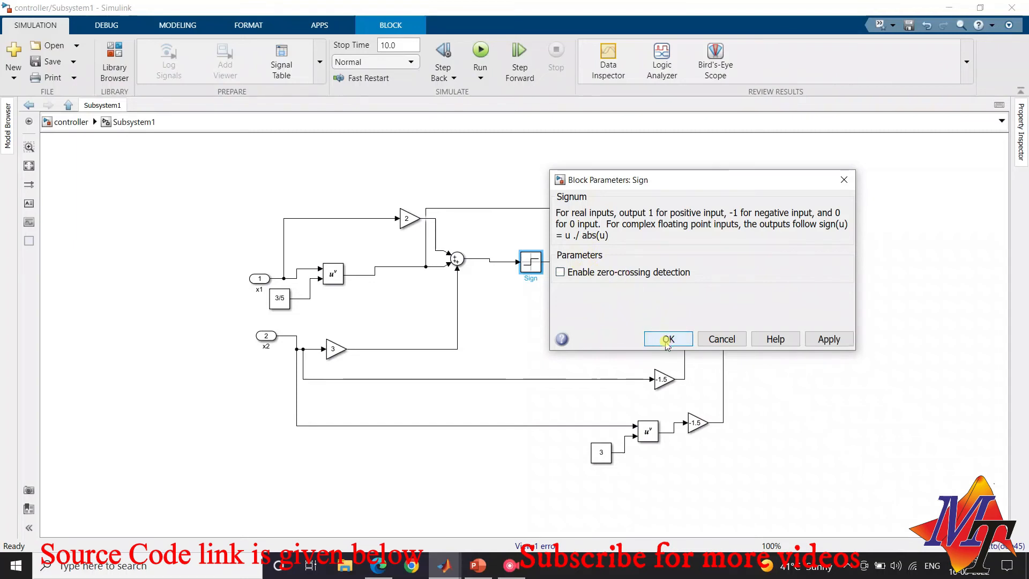
pyautogui.click(668, 340)
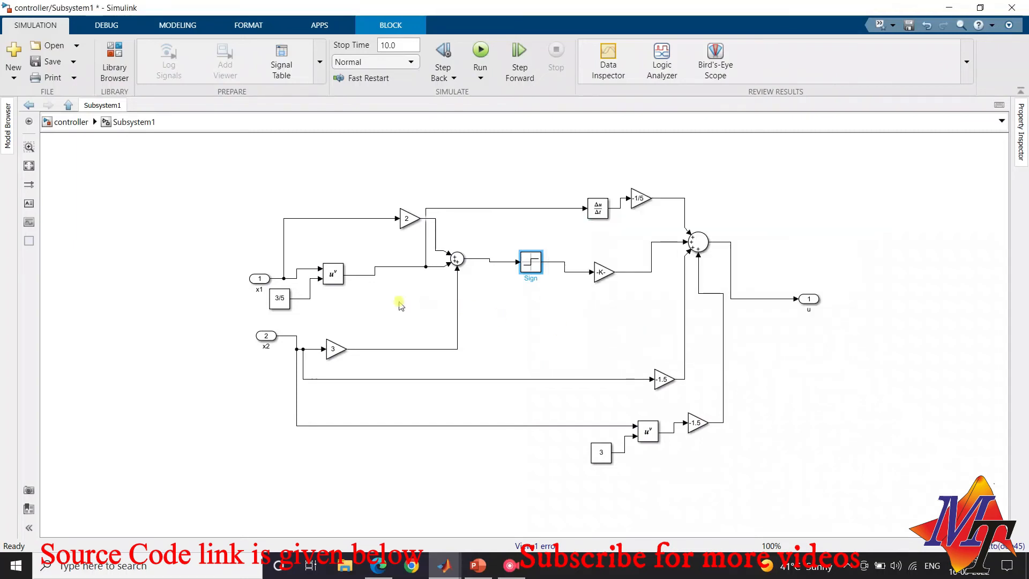
# Examine the function settings of the x1 and x2 power blocks in the controller subsystem
pyautogui.click(334, 275)
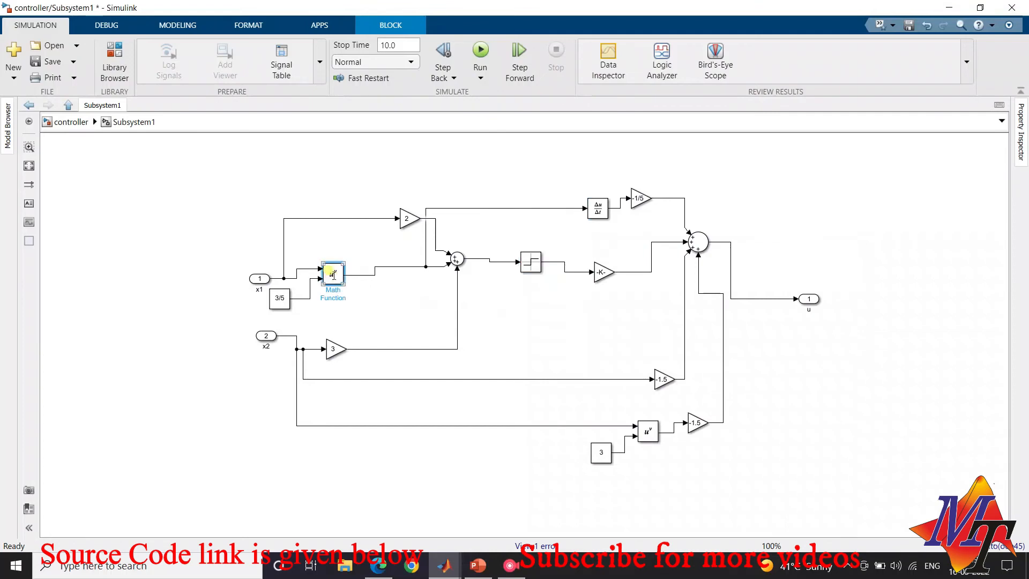
pyautogui.click(340, 277)
pyautogui.click(356, 251)
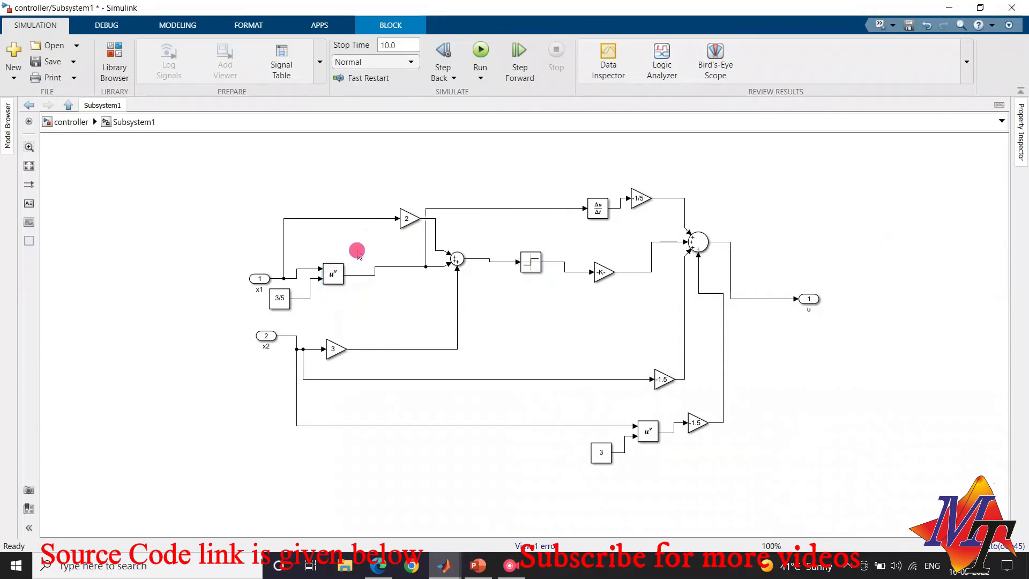
pyautogui.click(331, 274)
pyautogui.doubleClick(336, 276)
pyautogui.click(341, 273)
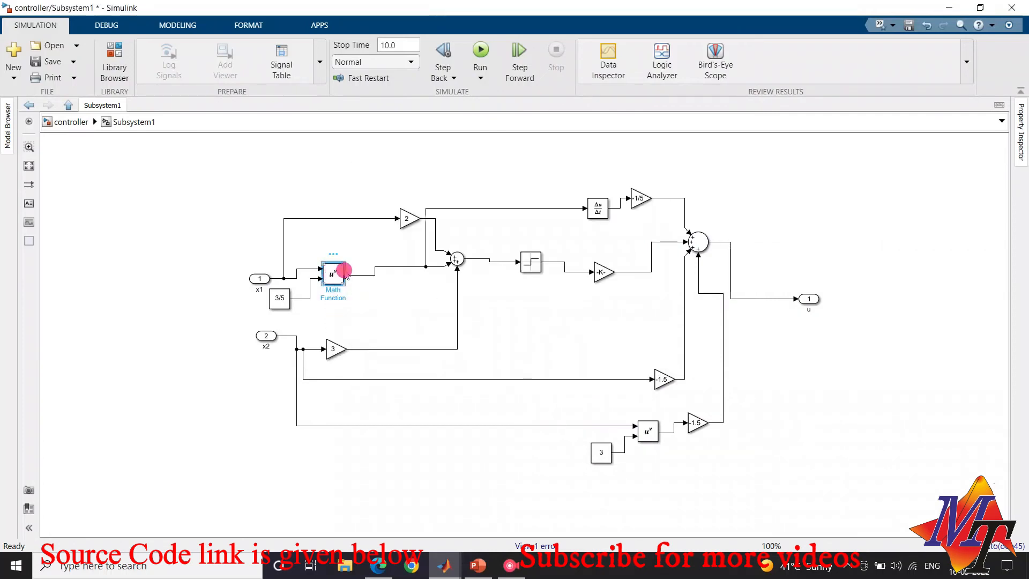
pyautogui.doubleClick(329, 282)
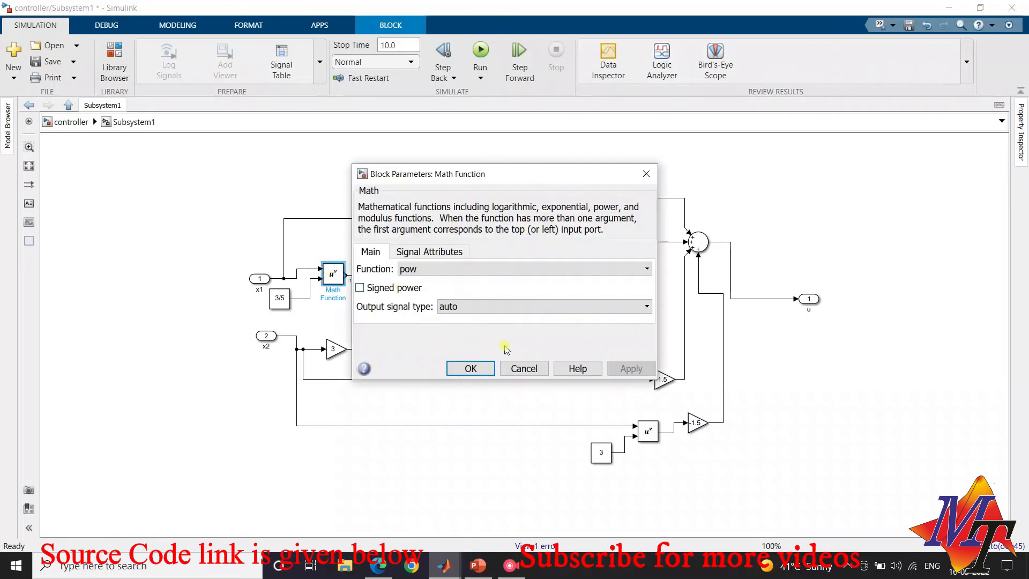
pyautogui.click(484, 370)
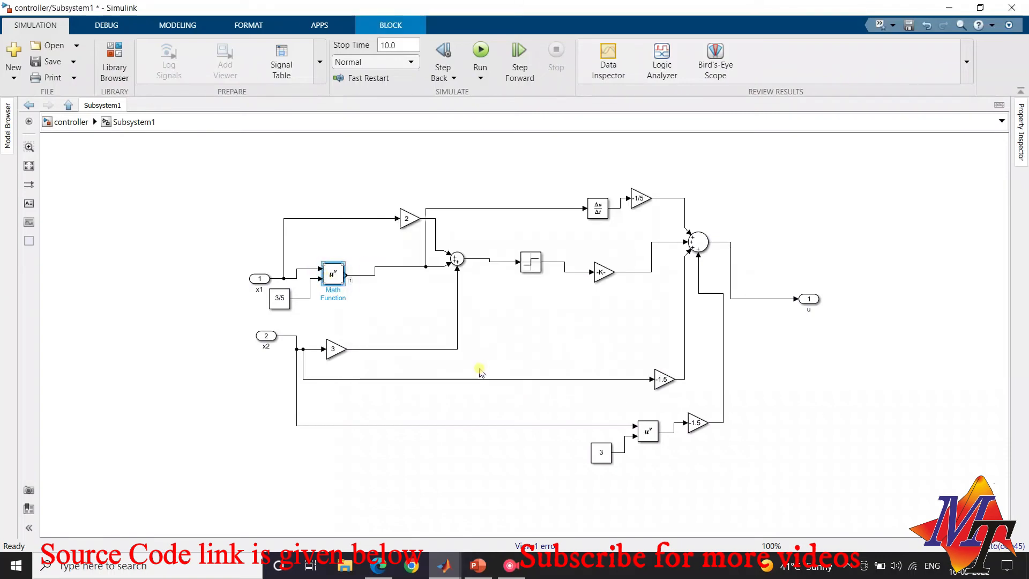
pyautogui.doubleClick(653, 435)
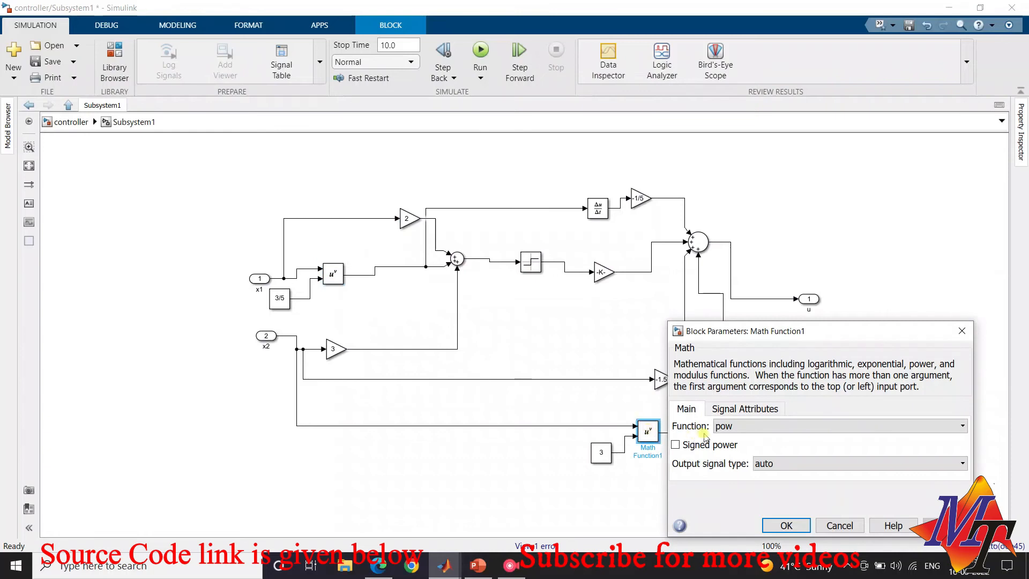
pyautogui.click(783, 525)
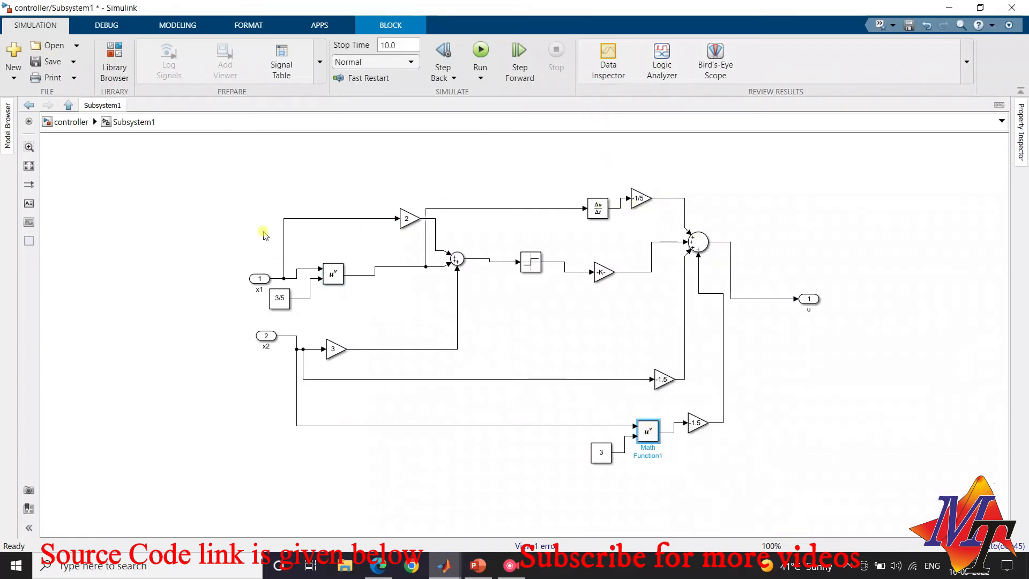
# Return to the top-level model, add a Scope below output x2, and connect its input to the x1 signal
pyautogui.click(63, 122)
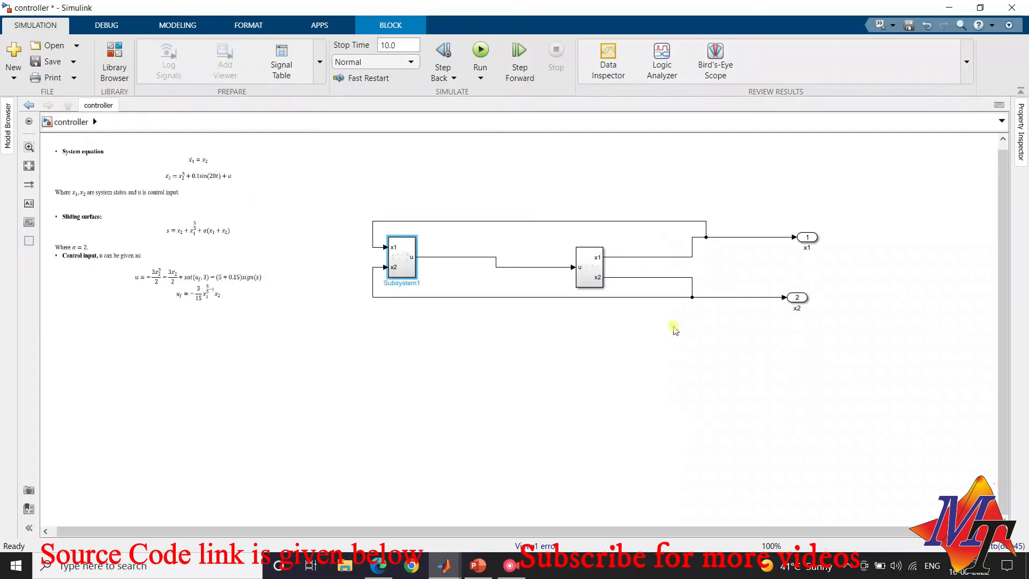
pyautogui.click(115, 59)
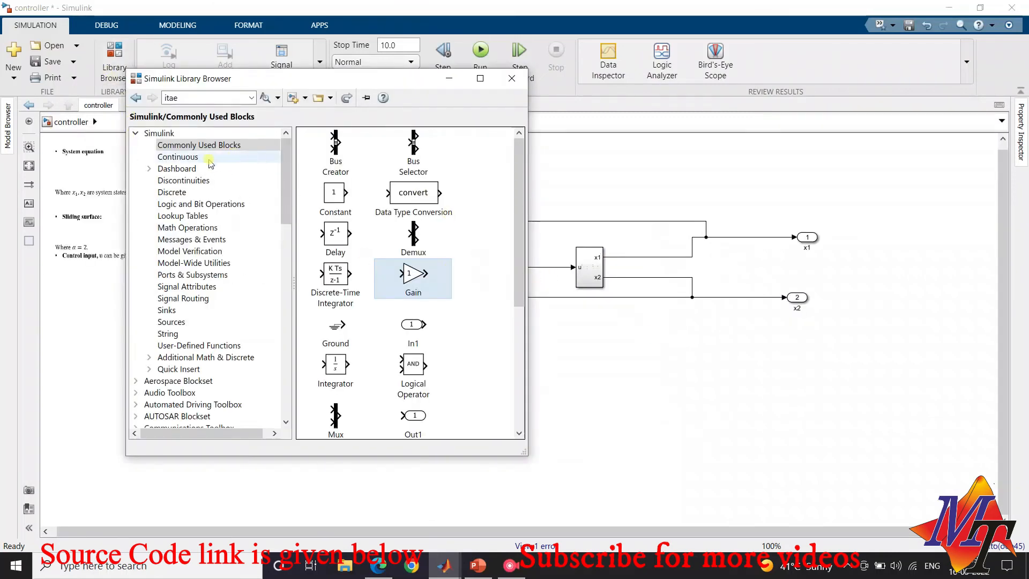
pyautogui.click(167, 311)
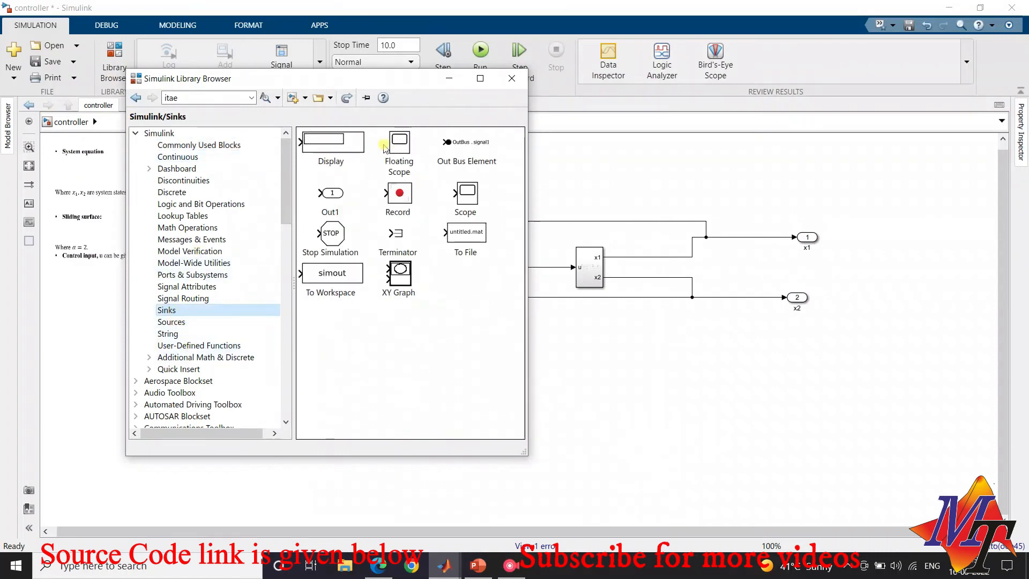
pyautogui.moveTo(469, 209); pyautogui.dragTo(760, 333)
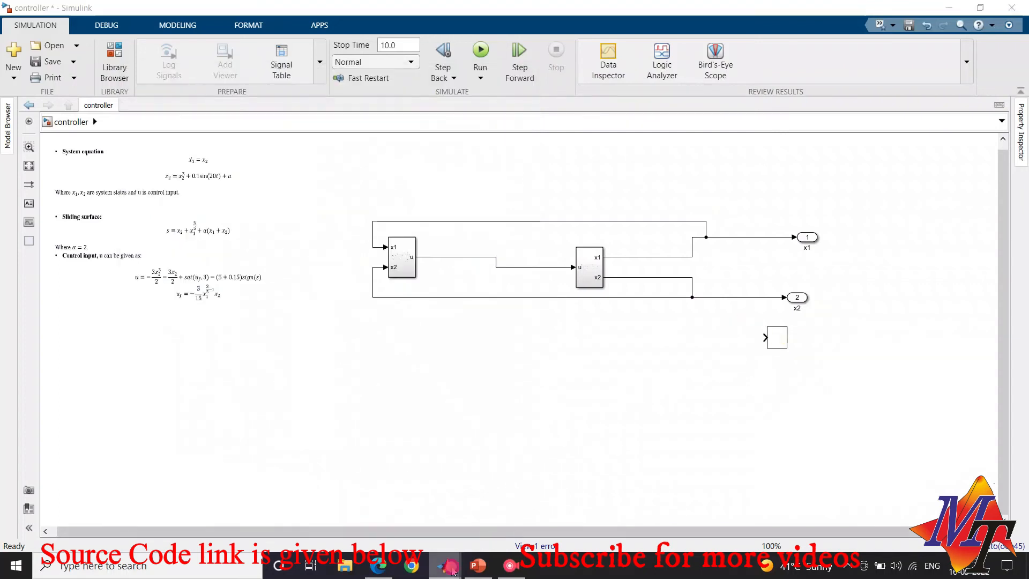
pyautogui.click(769, 342)
pyautogui.moveTo(765, 337); pyautogui.dragTo(756, 237)
pyautogui.click(764, 343)
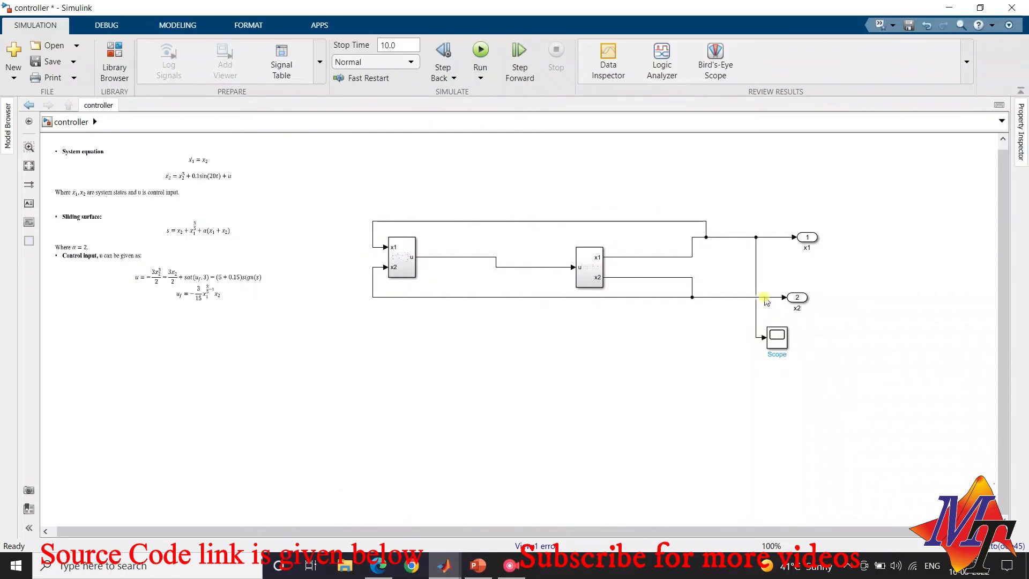
# Set the Scope block's number of input ports to 2
pyautogui.click(762, 338)
pyautogui.moveTo(762, 338)
pyautogui.mouseDown()
pyautogui.moveTo(710, 295)
pyautogui.moveTo(748, 337)
pyautogui.moveTo(771, 341)
pyautogui.mouseUp()
pyautogui.click(774, 342)
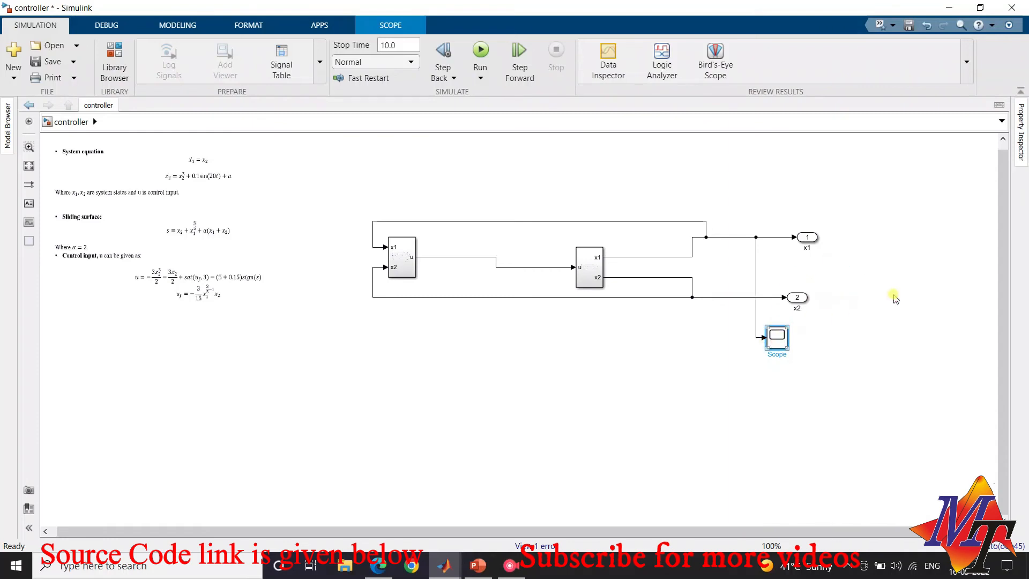
pyautogui.rightClick(779, 347)
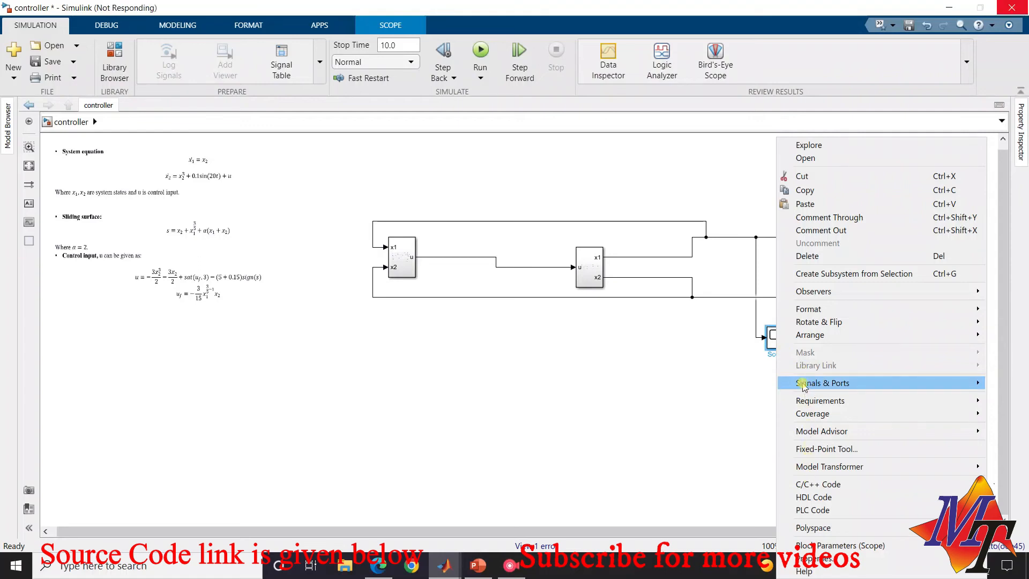
pyautogui.moveTo(804, 387)
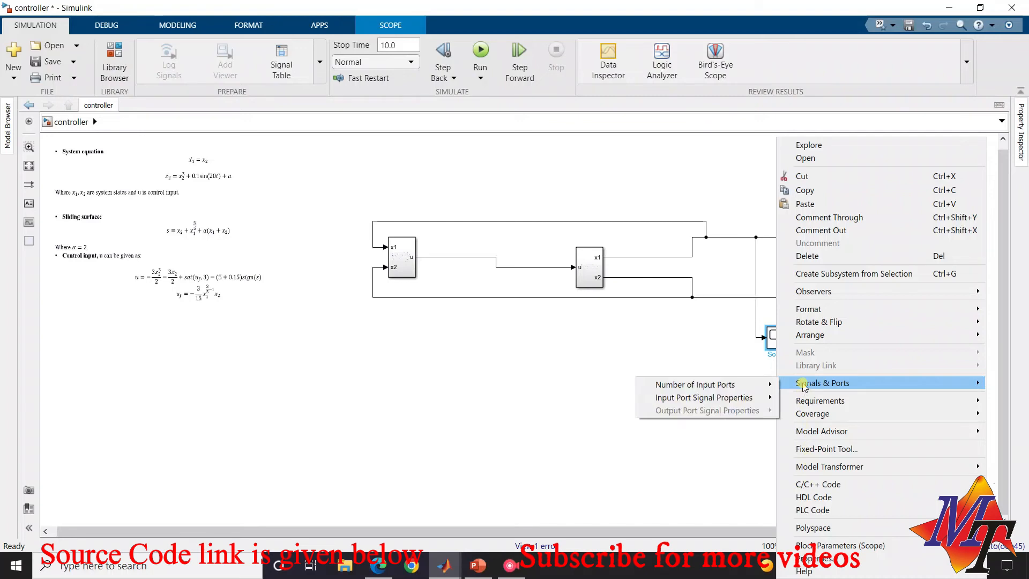
pyautogui.moveTo(716, 384)
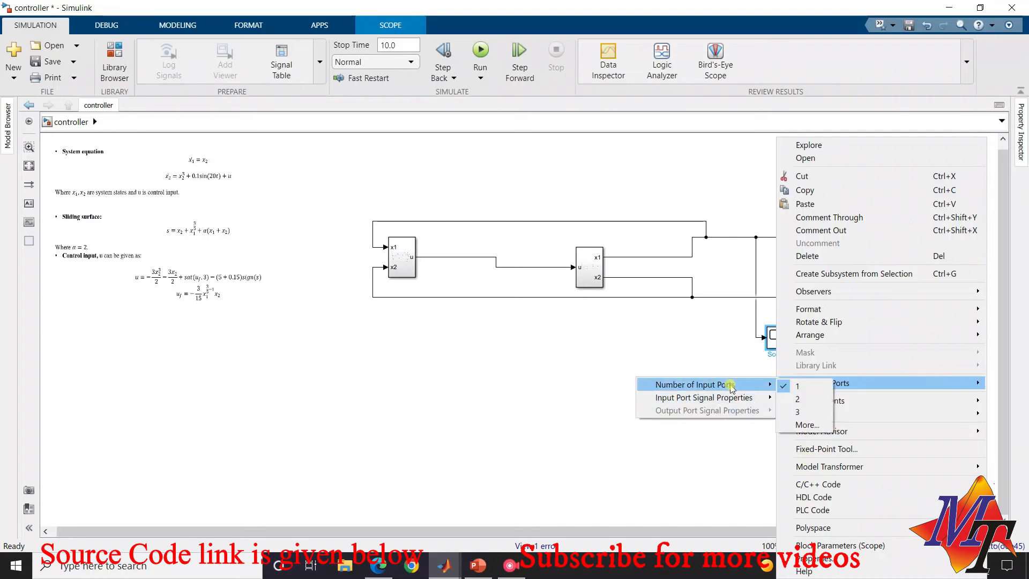
pyautogui.click(804, 399)
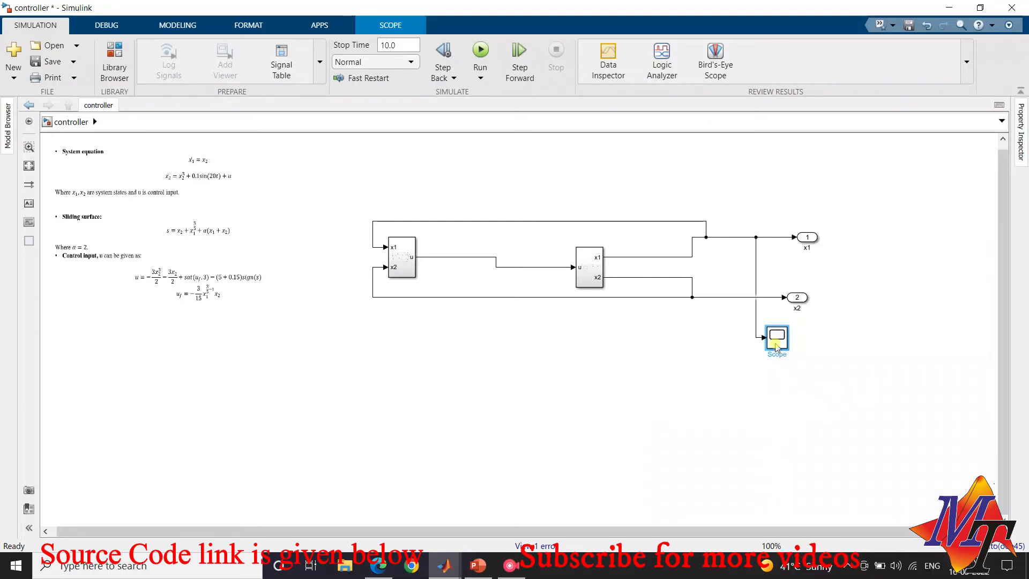
# Connect the Scope's second input to the x2 signal line and save the model
pyautogui.moveTo(766, 344); pyautogui.dragTo(716, 297)
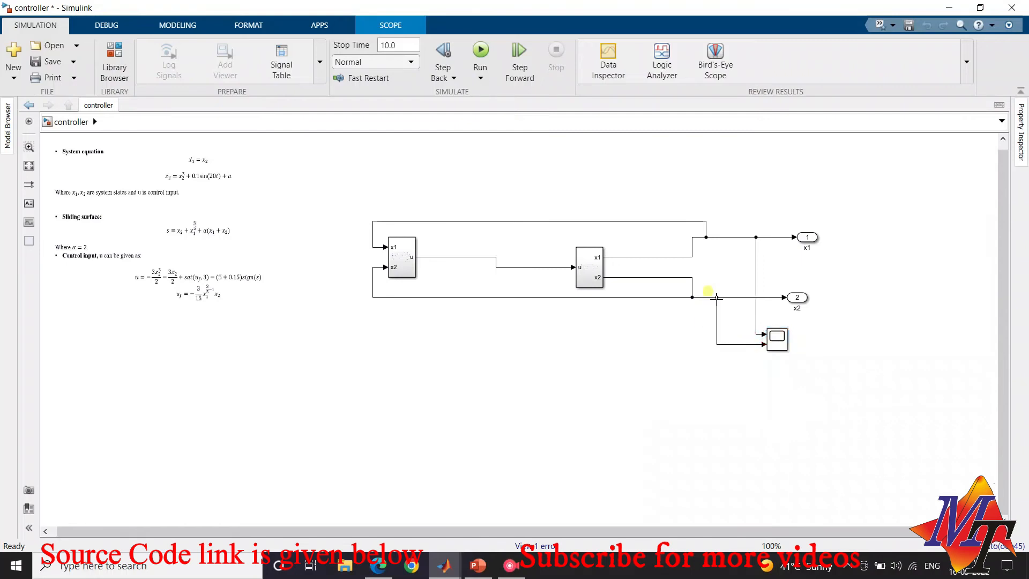
pyautogui.click(692, 453)
pyautogui.hotkey('ctrl', 's')
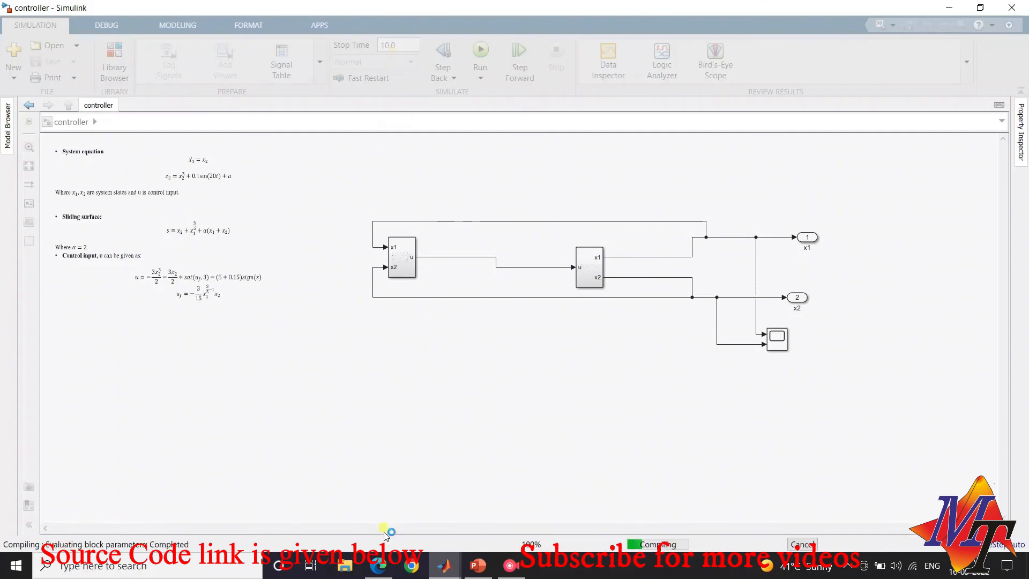
# Switch to tsmc.pdf in the browser, examine the Example 1 second-order system equations and simulation figures, and return to Simulink
pyautogui.moveTo(378, 565)
pyautogui.click(378, 488)
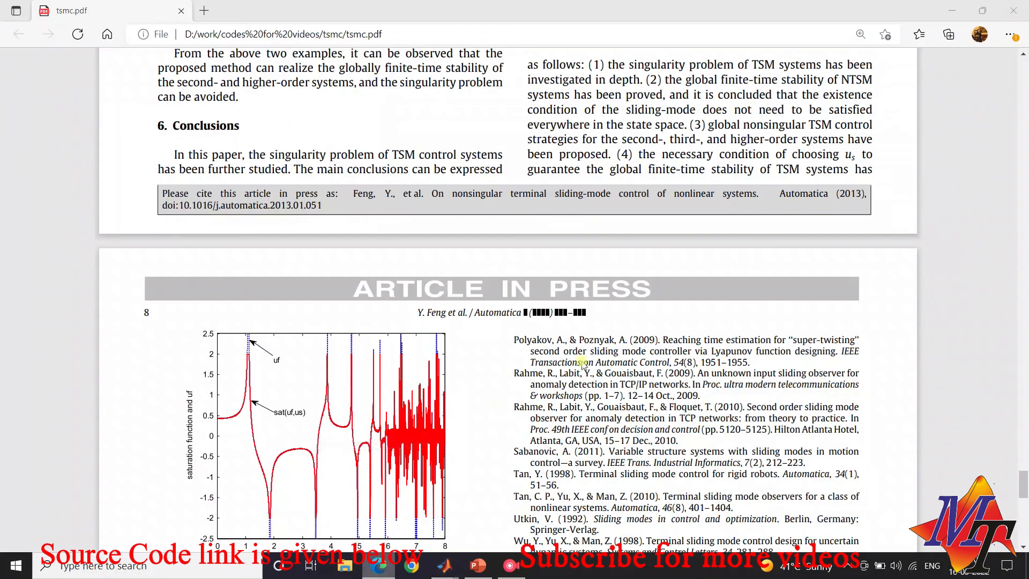
pyautogui.scroll(8, 588, 385)
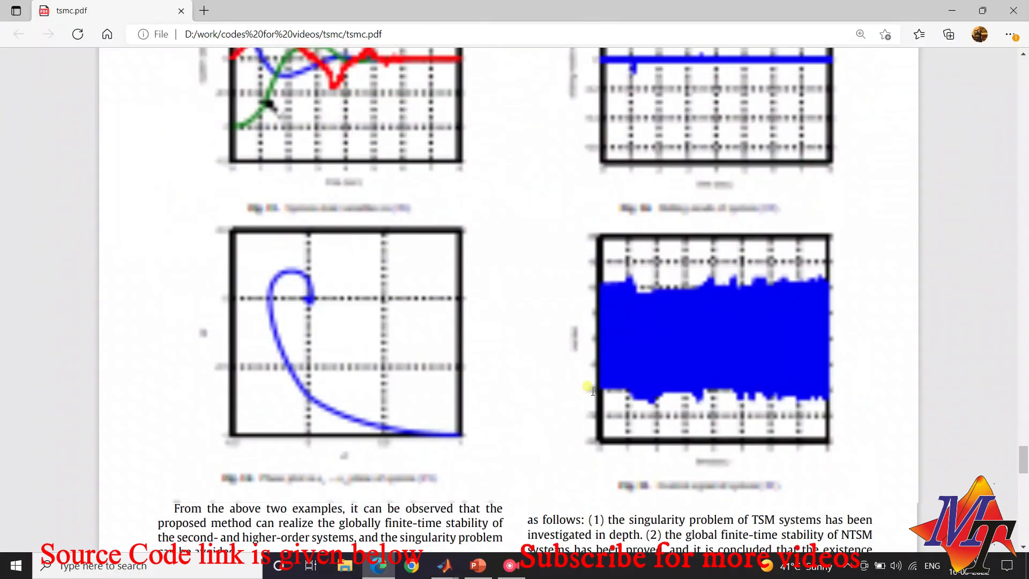
pyautogui.scroll(6, 592, 391)
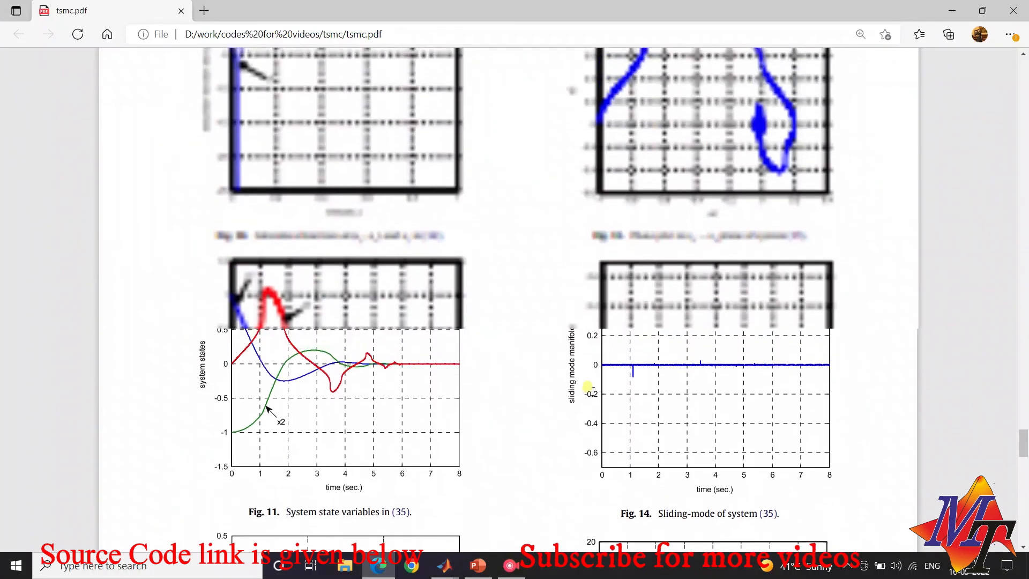
pyautogui.scroll(5, 592, 390)
pyautogui.scroll(-5, 593, 390)
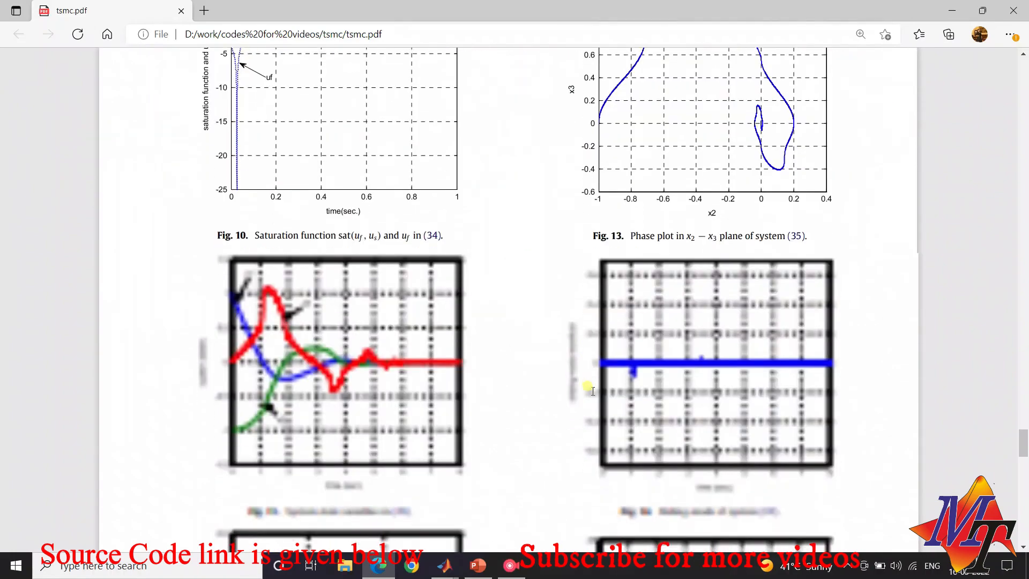
pyautogui.scroll(8, 592, 391)
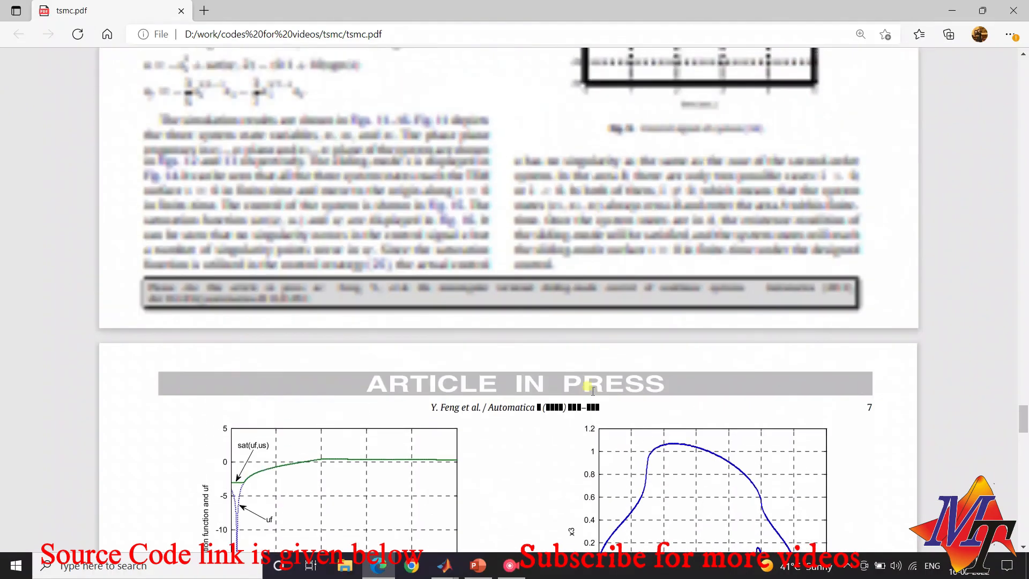
pyautogui.scroll(6, 592, 391)
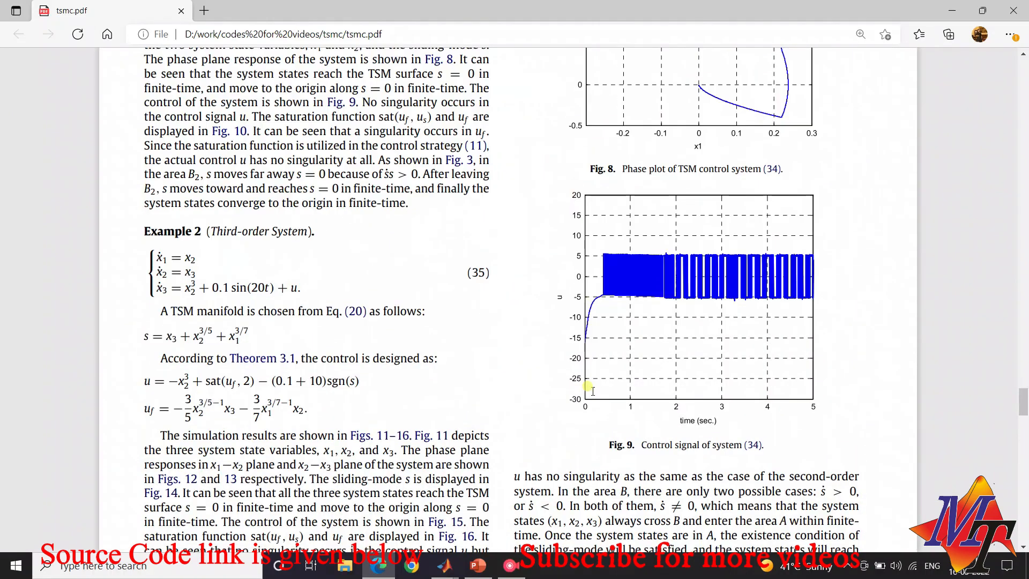
pyautogui.scroll(4, 592, 390)
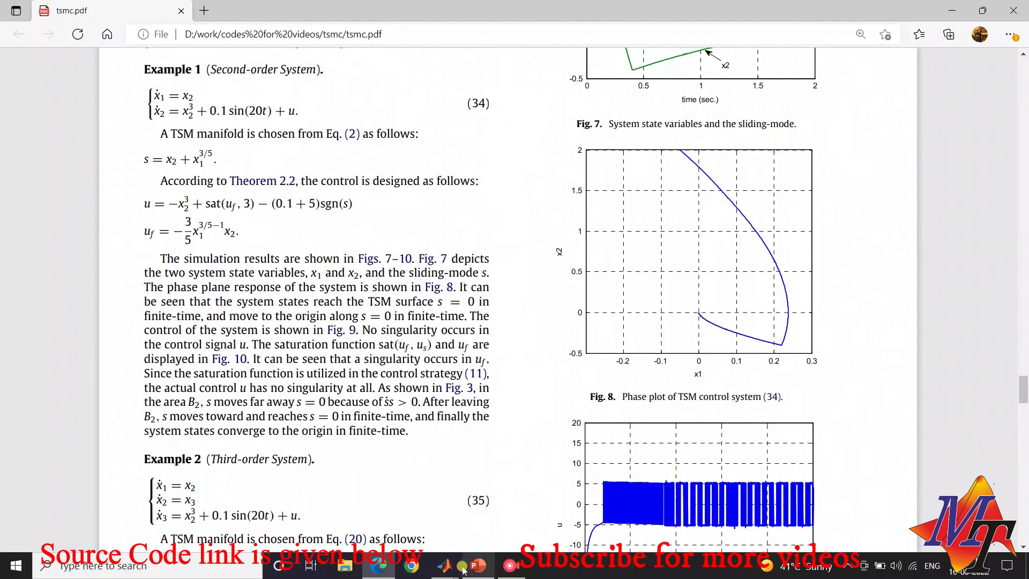
pyautogui.moveTo(464, 571)
pyautogui.click(533, 503)
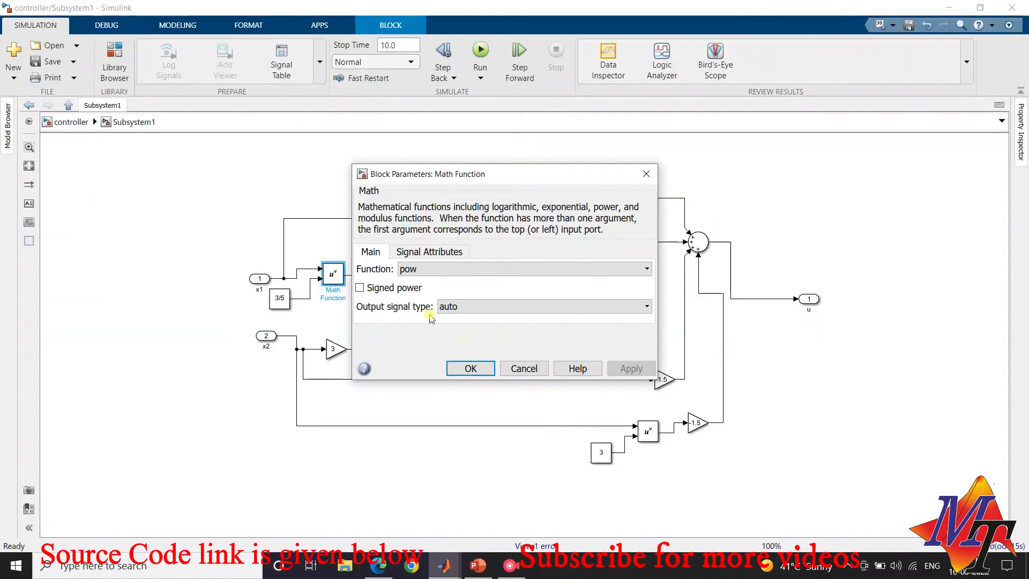
# Enable signed power for both the x1 and x2 power blocks in the controller subsystem
pyautogui.click(402, 287)
pyautogui.click(469, 368)
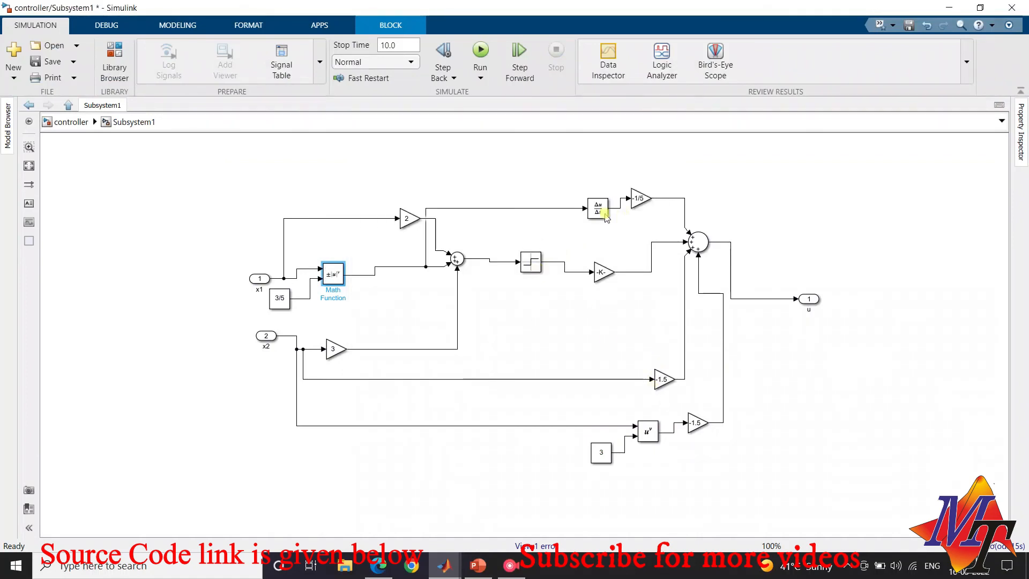
pyautogui.click(647, 430)
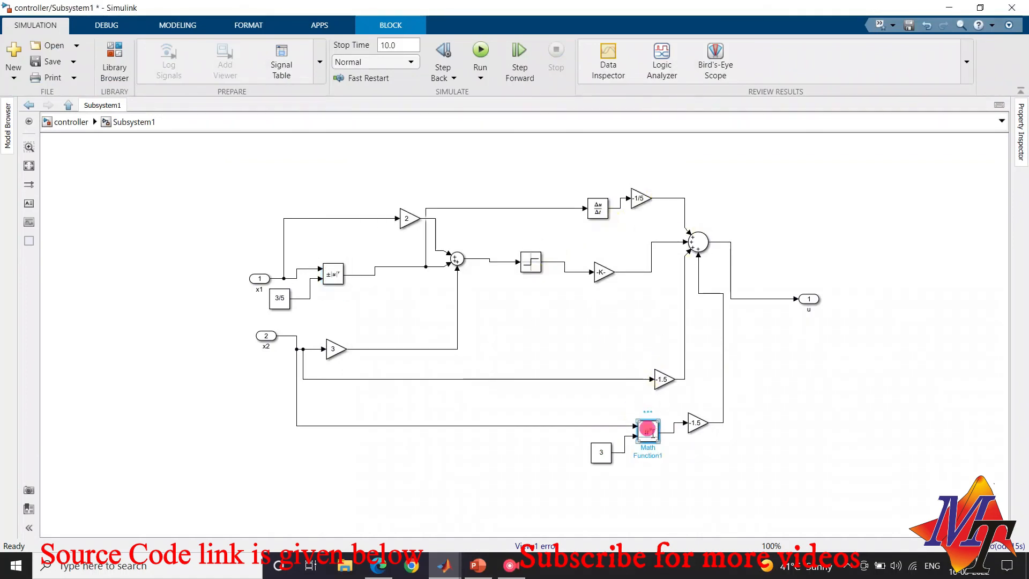
pyautogui.doubleClick(647, 430)
pyautogui.click(716, 445)
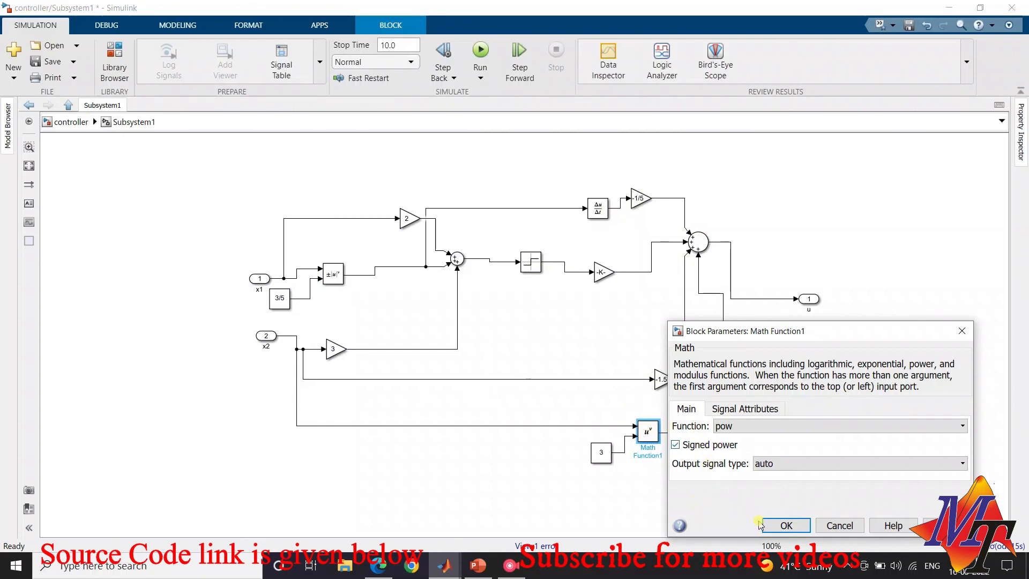
pyautogui.click(776, 524)
# Return to the top-level model, open the plant subsystem, and set the first integrator's initial condition to 0.1
pyautogui.click(60, 122)
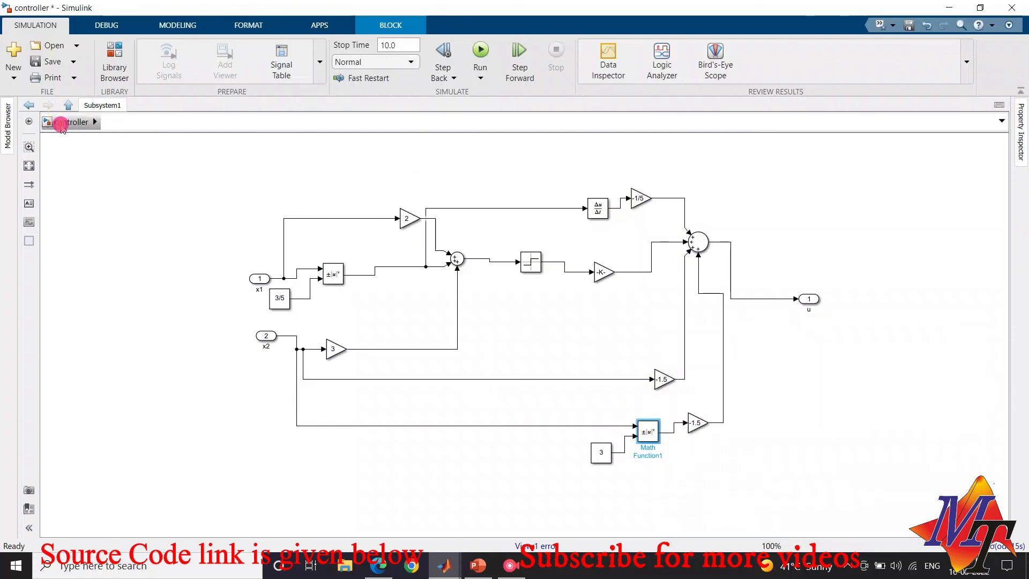
pyautogui.click(596, 274)
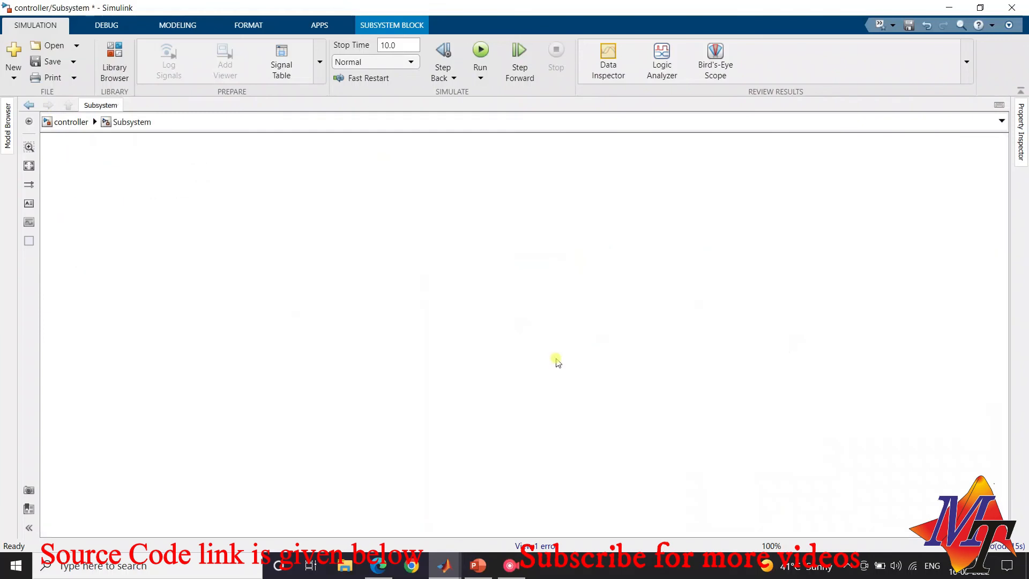
pyautogui.doubleClick(566, 317)
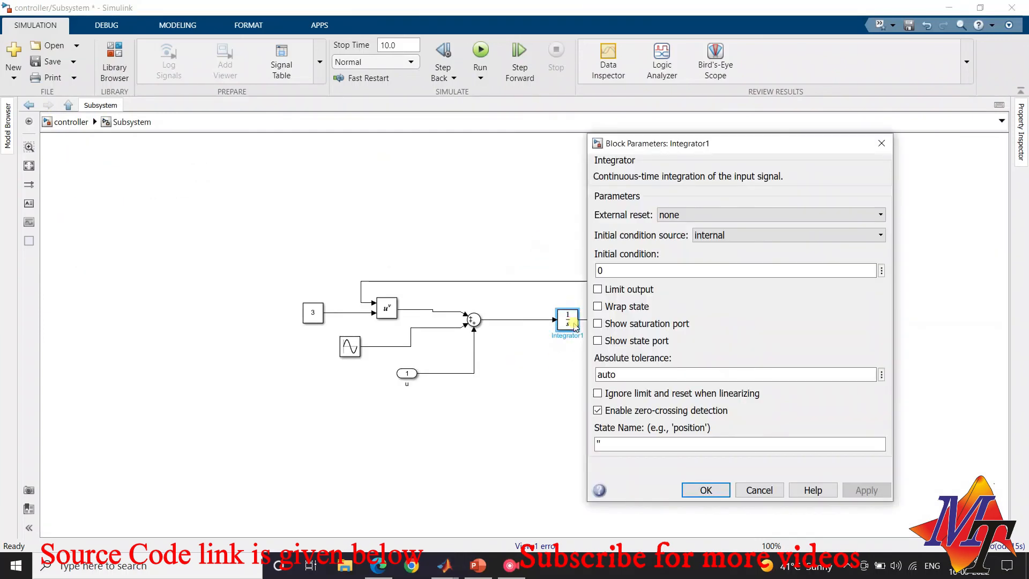
pyautogui.doubleClick(622, 269)
pyautogui.write('0.')
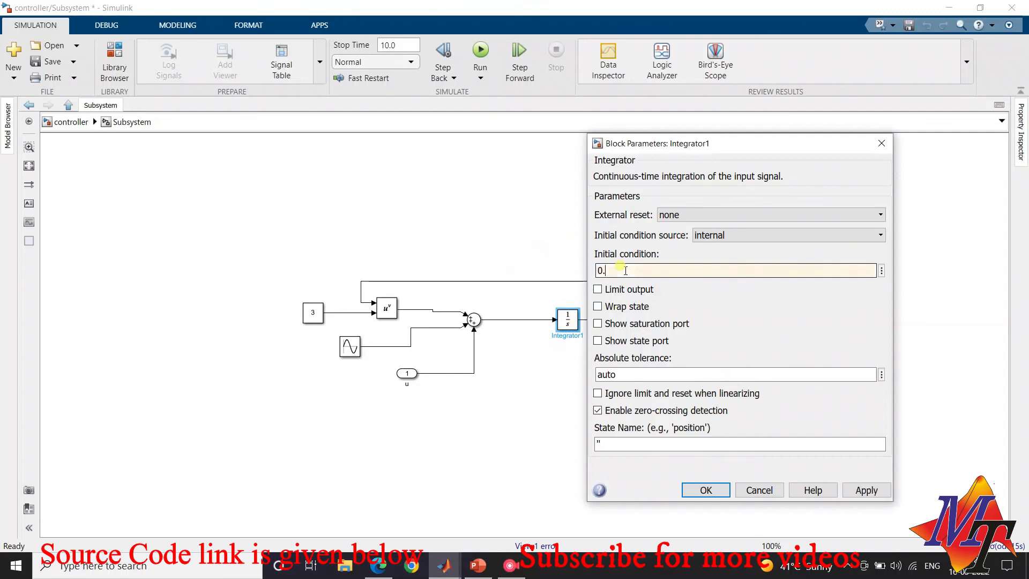
pyautogui.write('1')
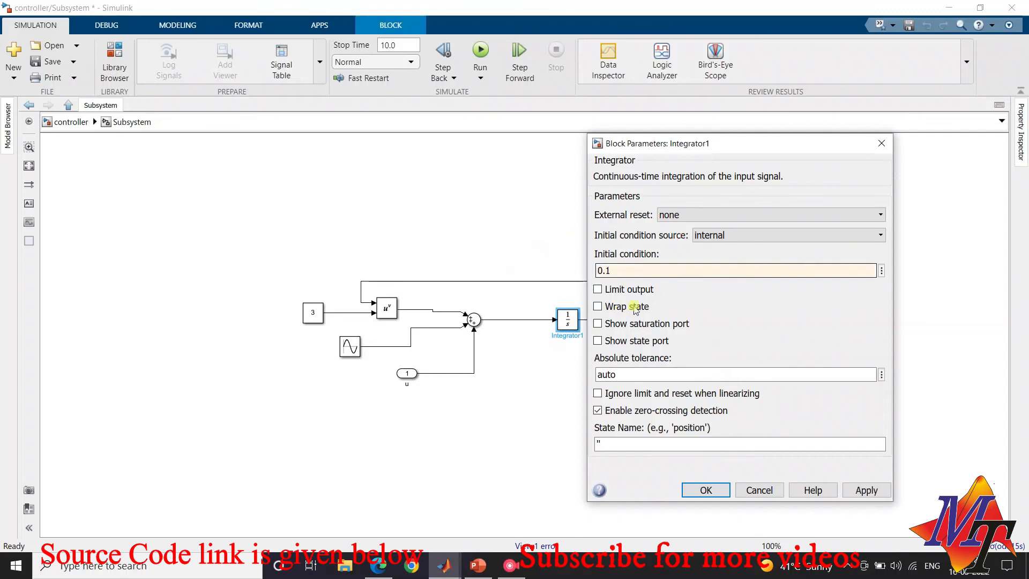
pyautogui.click(704, 491)
pyautogui.click(705, 490)
# Set the initial condition of the integrator feeding x1 to 0.5, return to the top-level model and save it
pyautogui.doubleClick(641, 320)
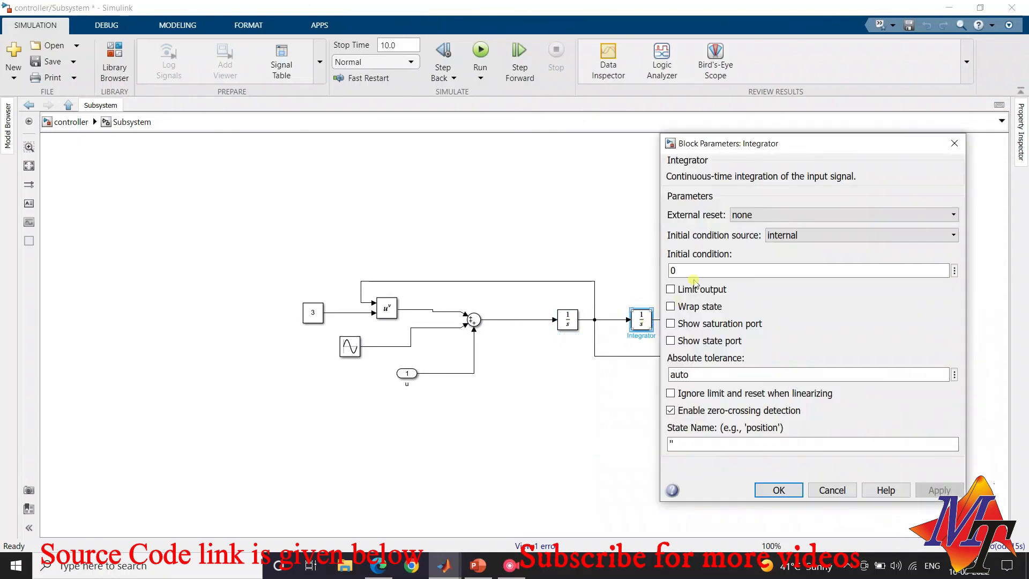
pyautogui.doubleClick(695, 270)
pyautogui.write('0.5')
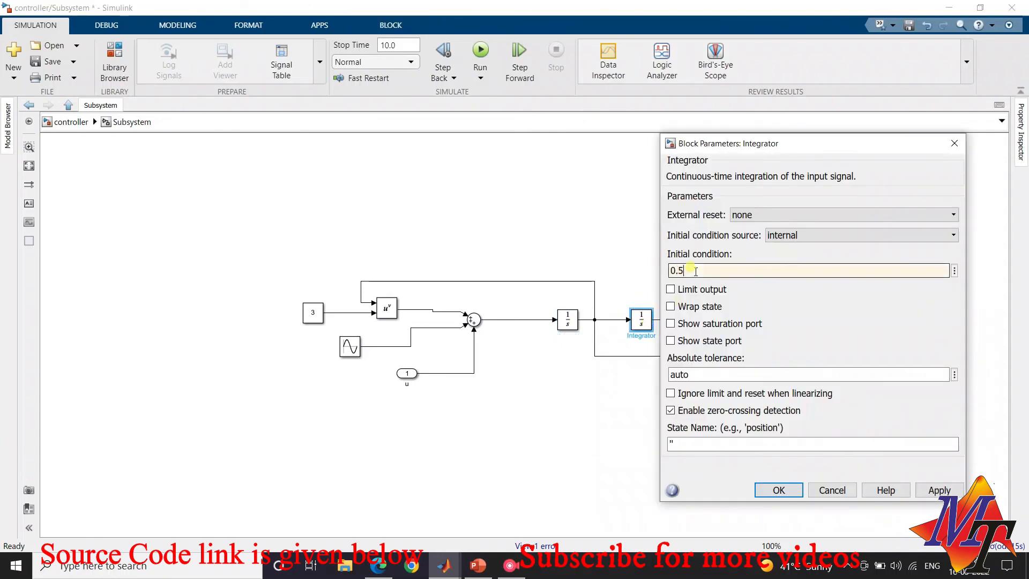
pyautogui.click(779, 490)
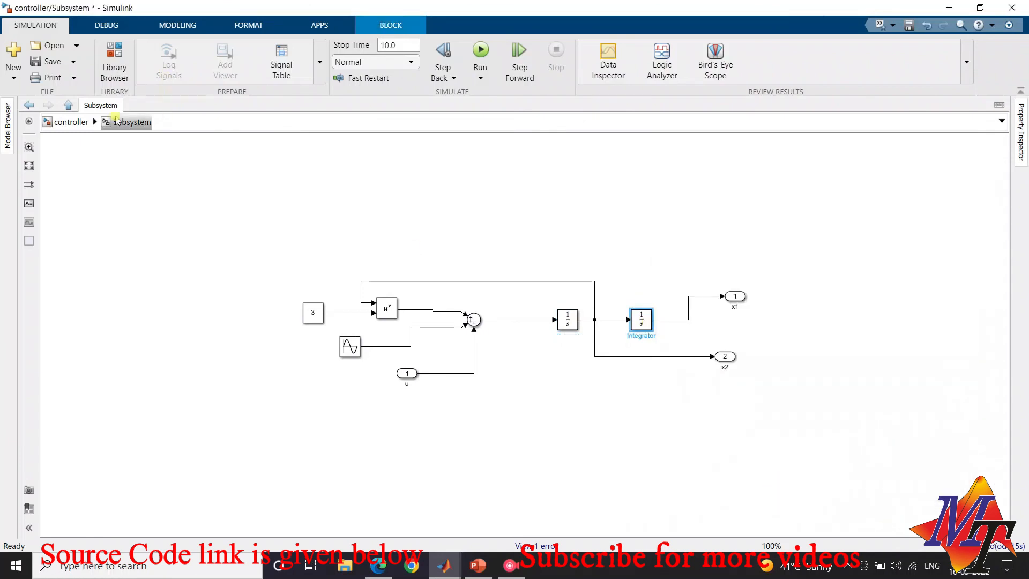
pyautogui.click(80, 122)
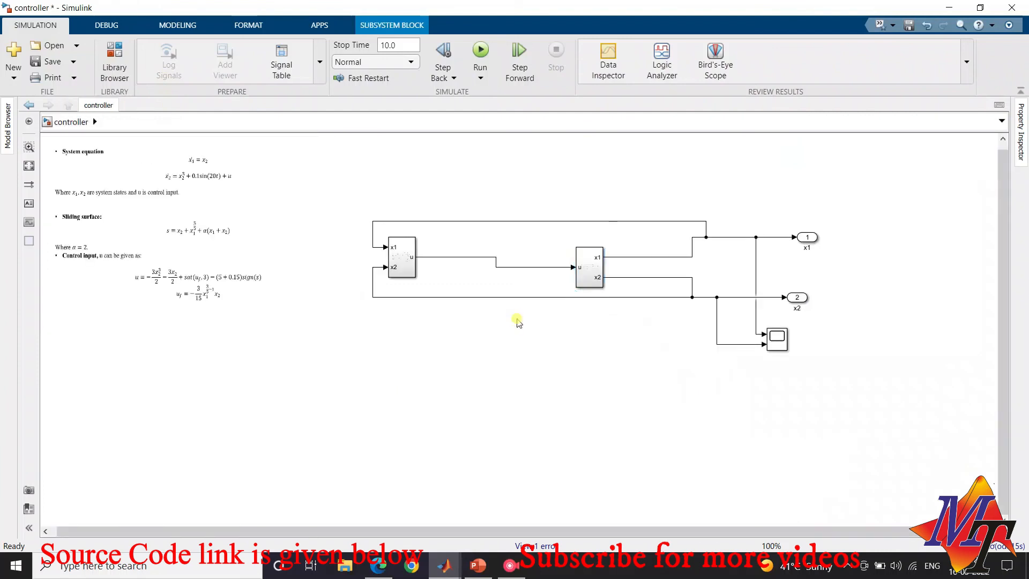
pyautogui.hotkey('ctrl', 's')
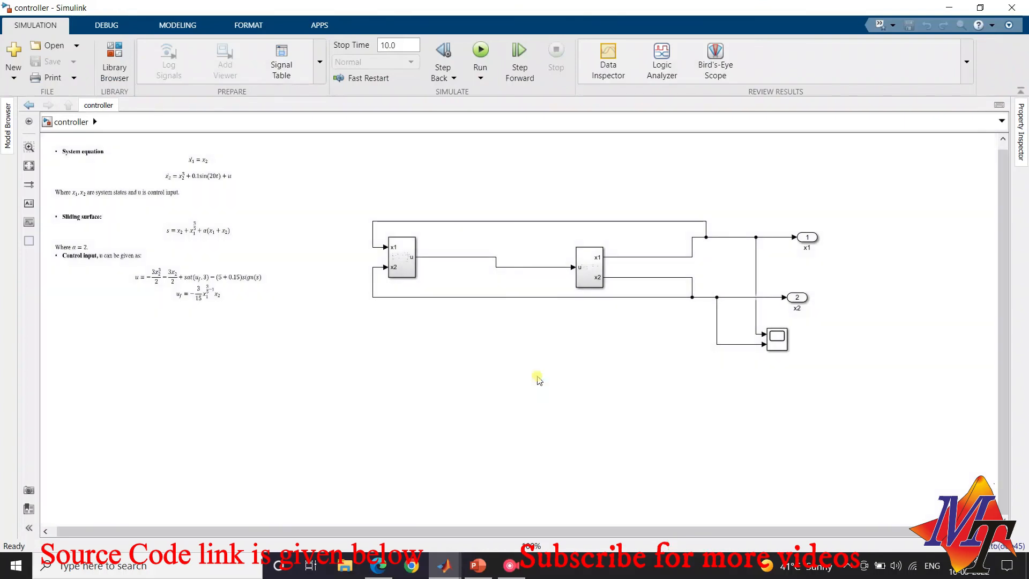
# Open the Scope and maximize its window to view the simulated x1 and x2 responses
pyautogui.doubleClick(777, 345)
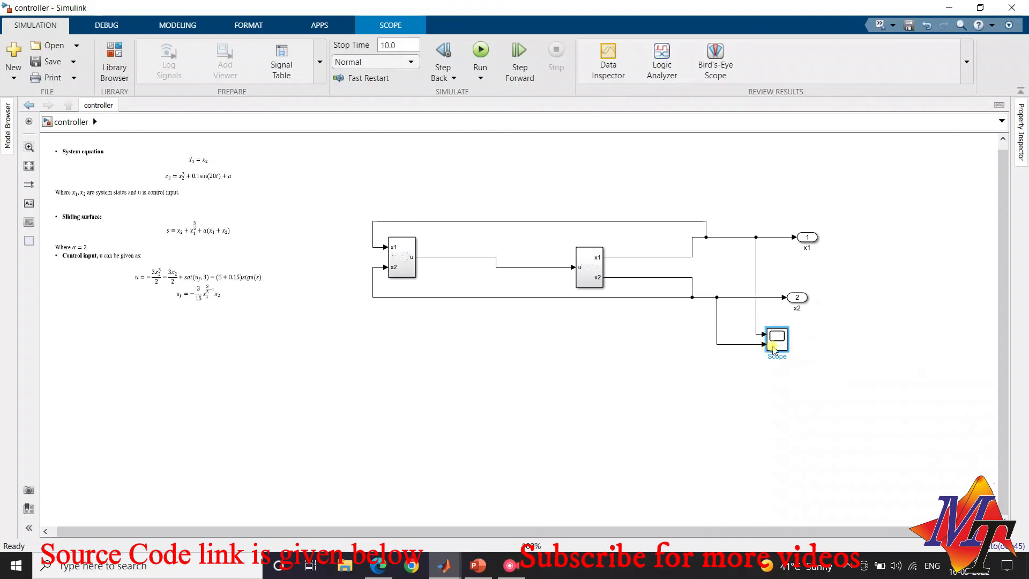
pyautogui.doubleClick(774, 349)
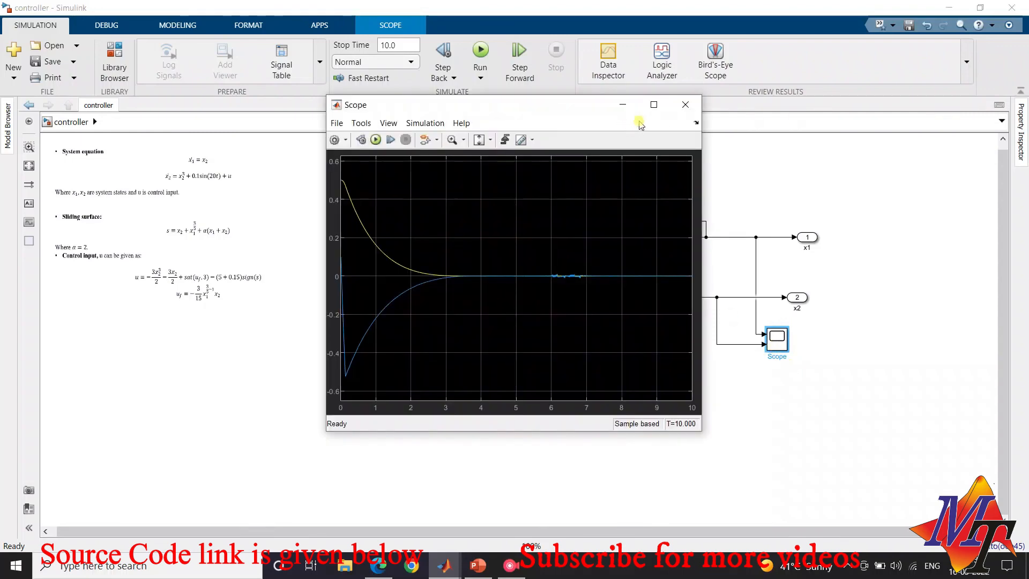
pyautogui.click(654, 104)
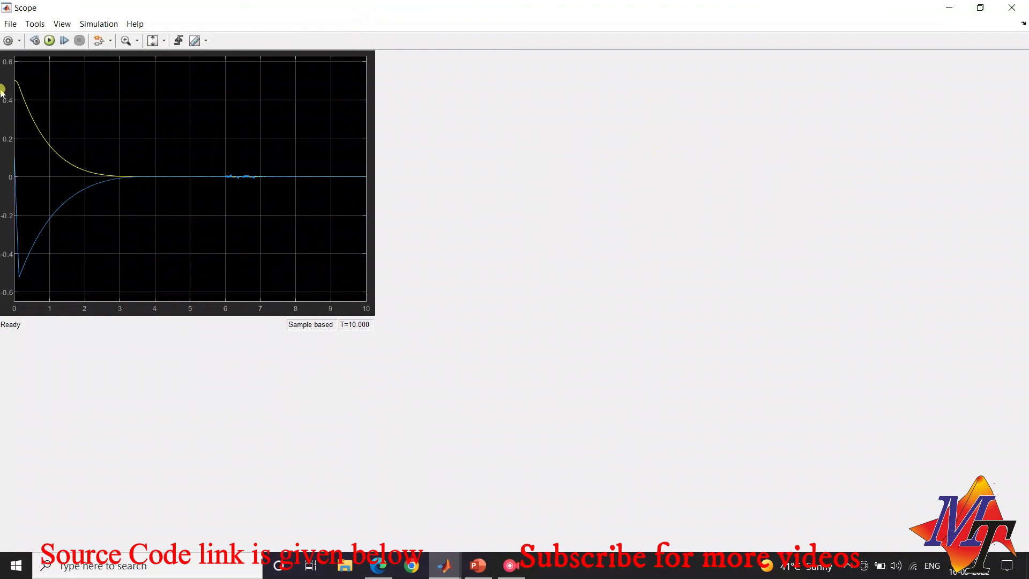
pyautogui.click(980, 8)
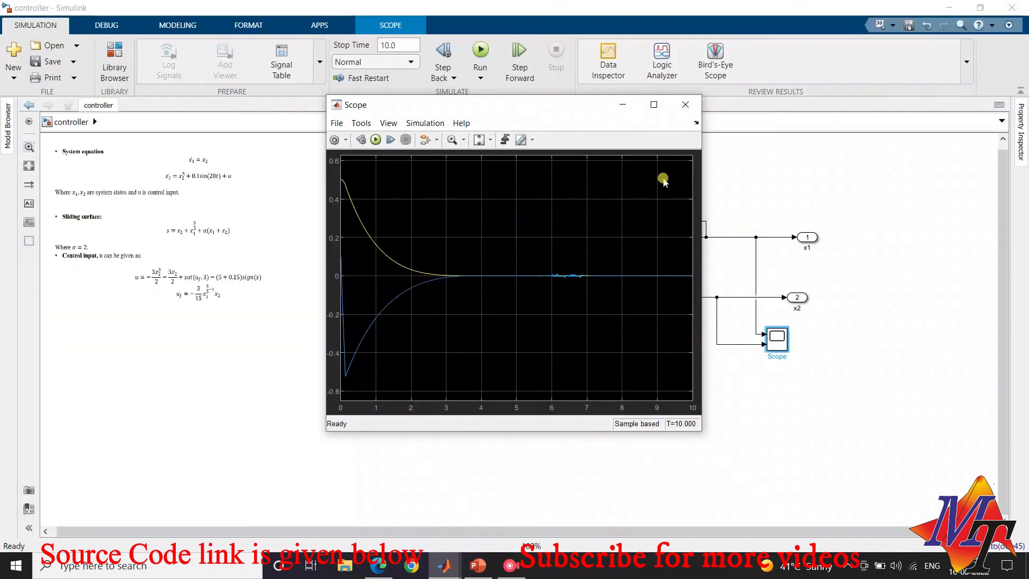
pyautogui.click(654, 105)
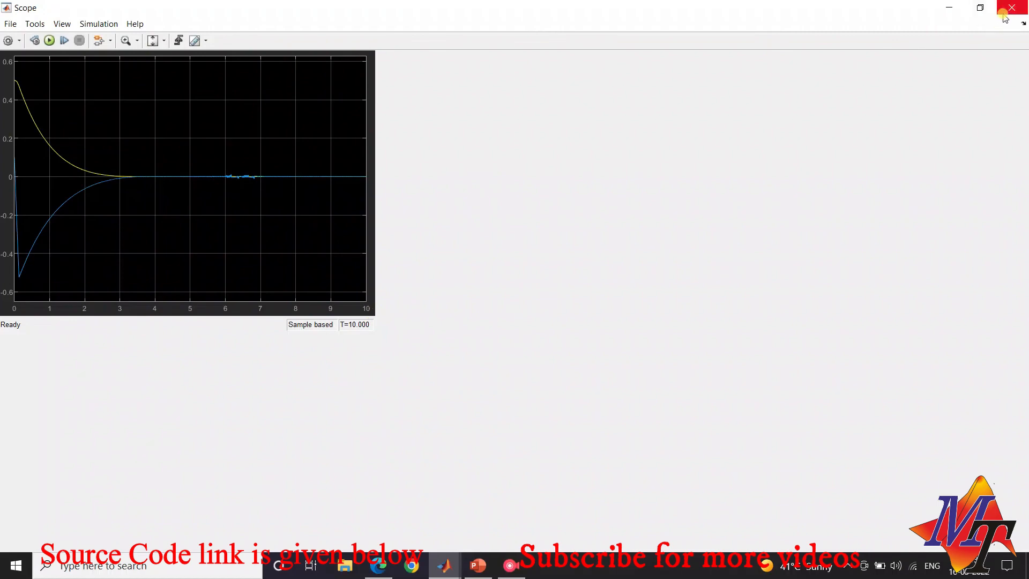
pyautogui.click(980, 7)
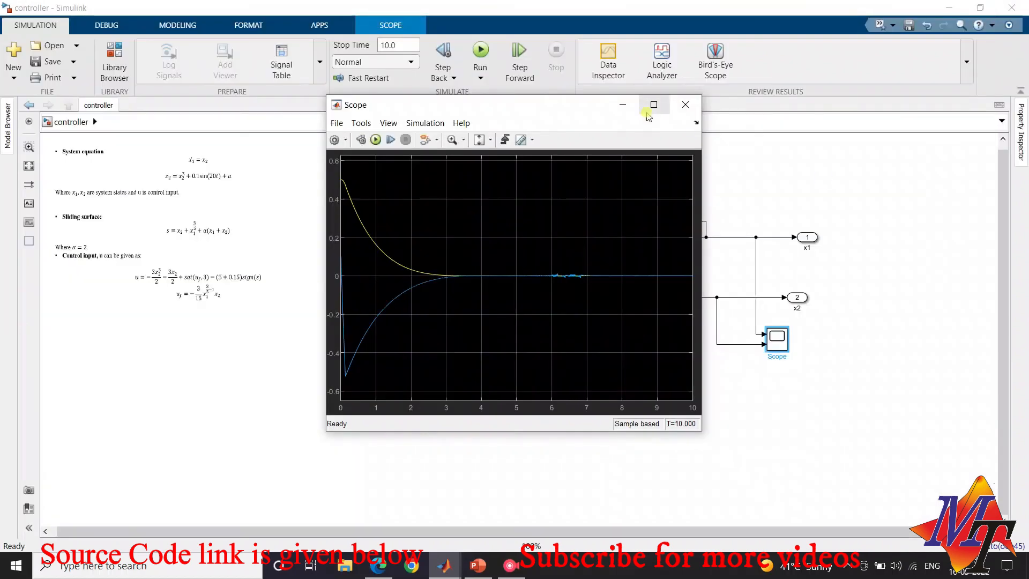
pyautogui.click(652, 106)
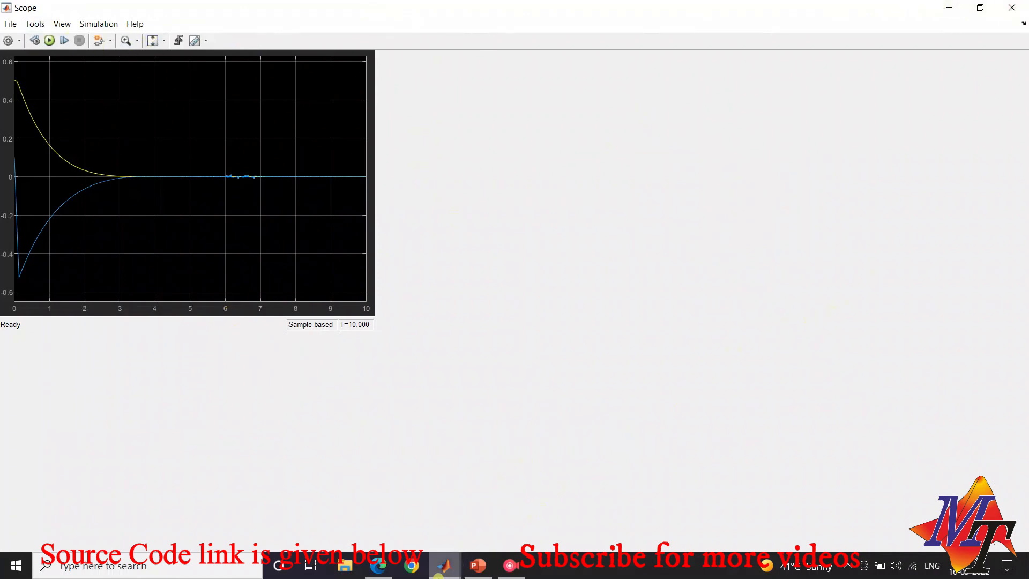
# Expand the plot to fill the maximized Scope window and compare the x1 and x2 curves with the model
pyautogui.click(445, 565)
pyautogui.click(464, 508)
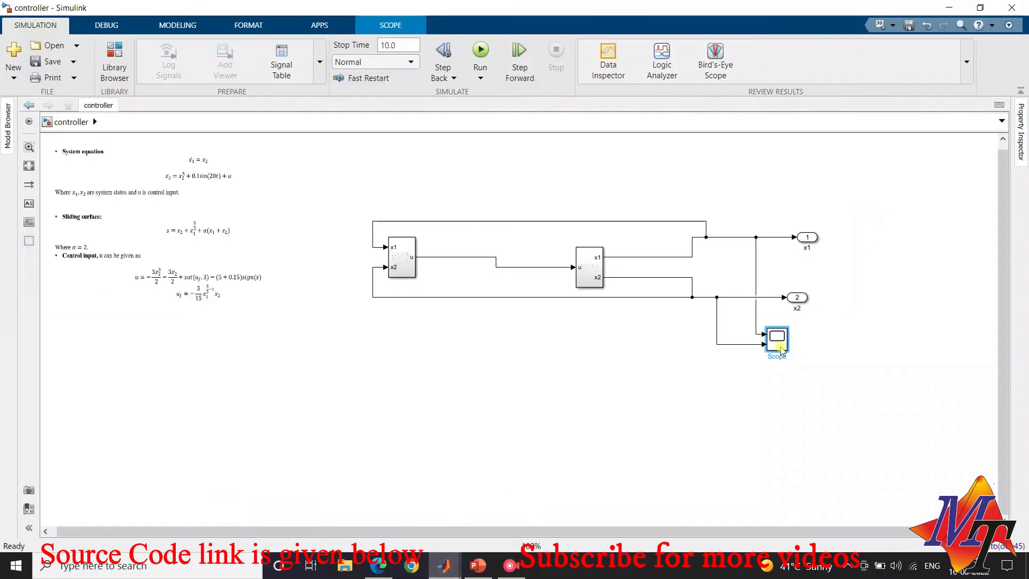
pyautogui.click(434, 569)
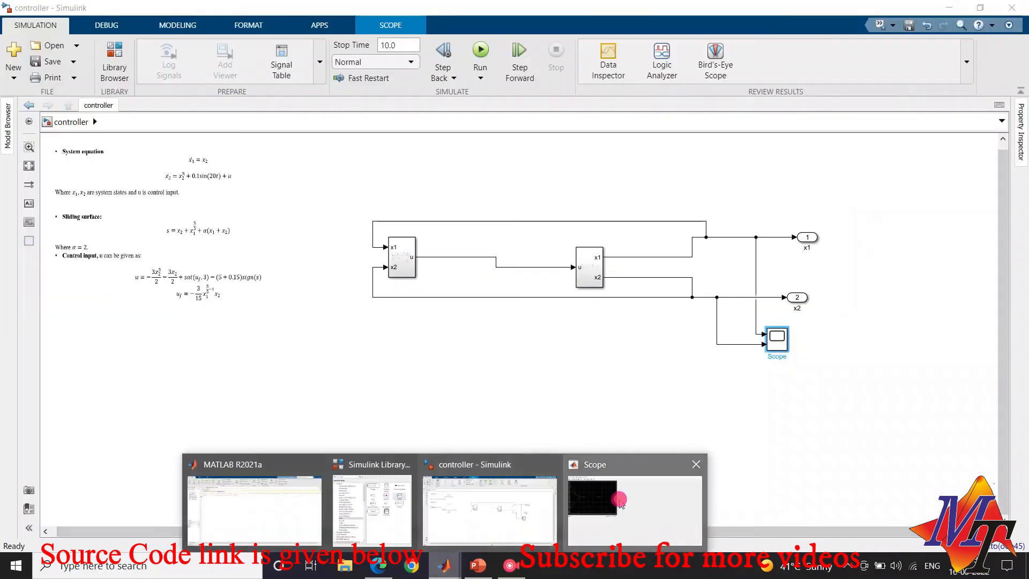
pyautogui.click(617, 497)
pyautogui.click(1017, 25)
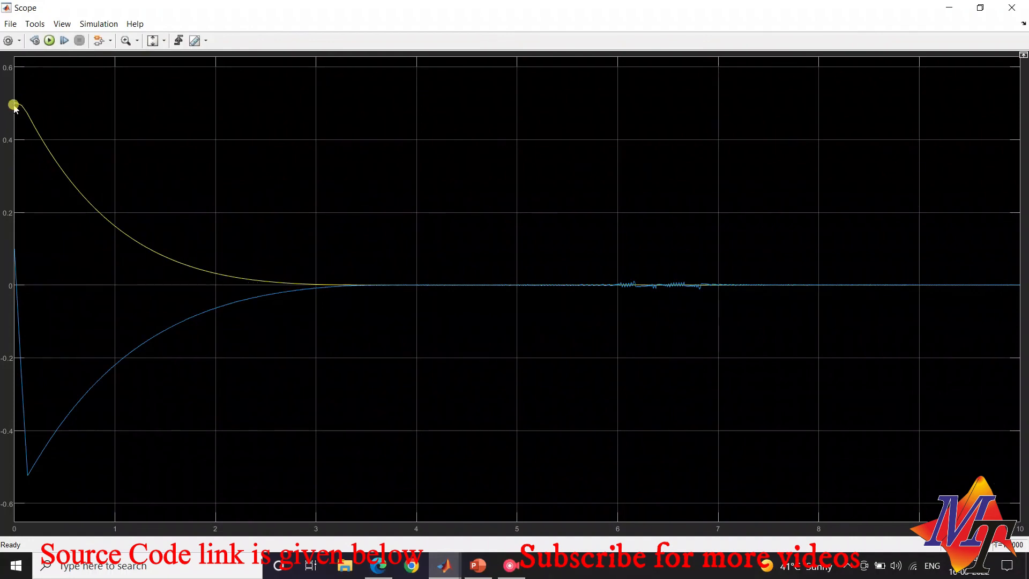
pyautogui.hotkey('alt', 'Tab')
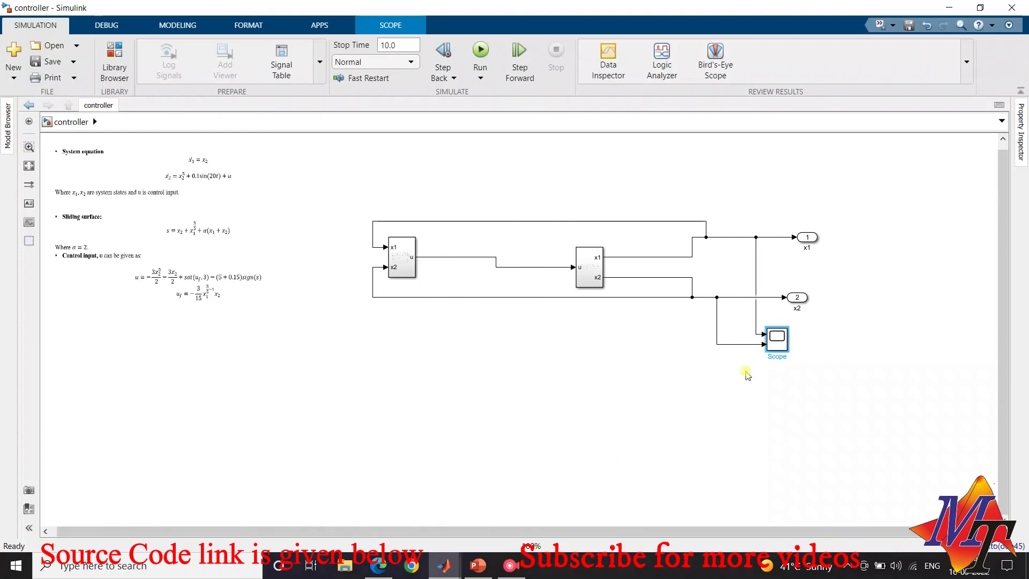
pyautogui.doubleClick(776, 337)
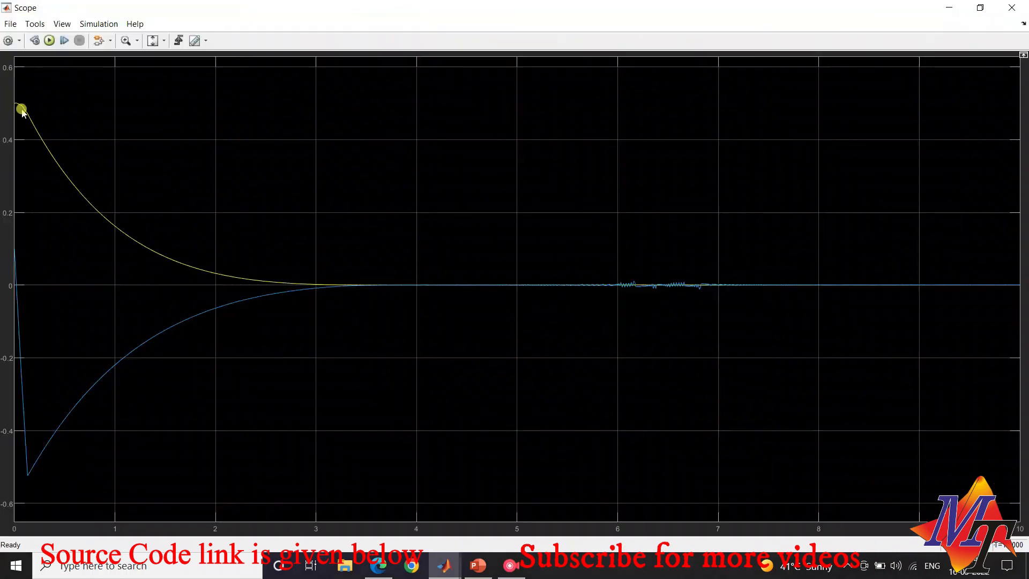